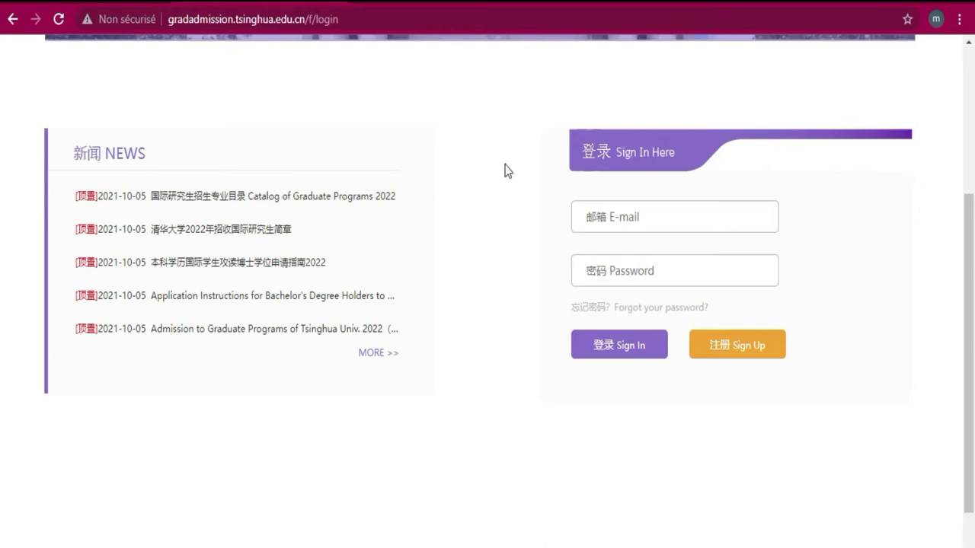
Open the sign-up page for a new applicant account and look over the registration form
click(648, 220)
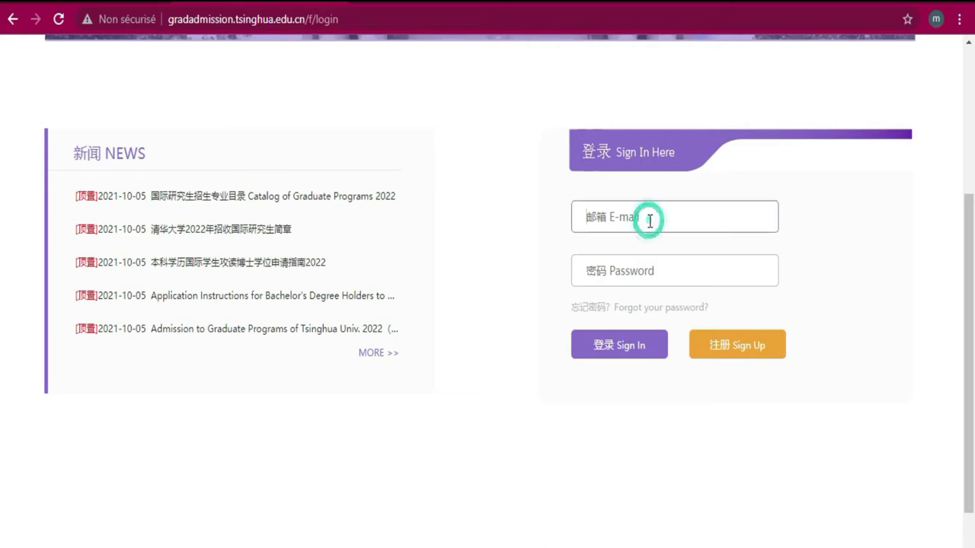
click(513, 221)
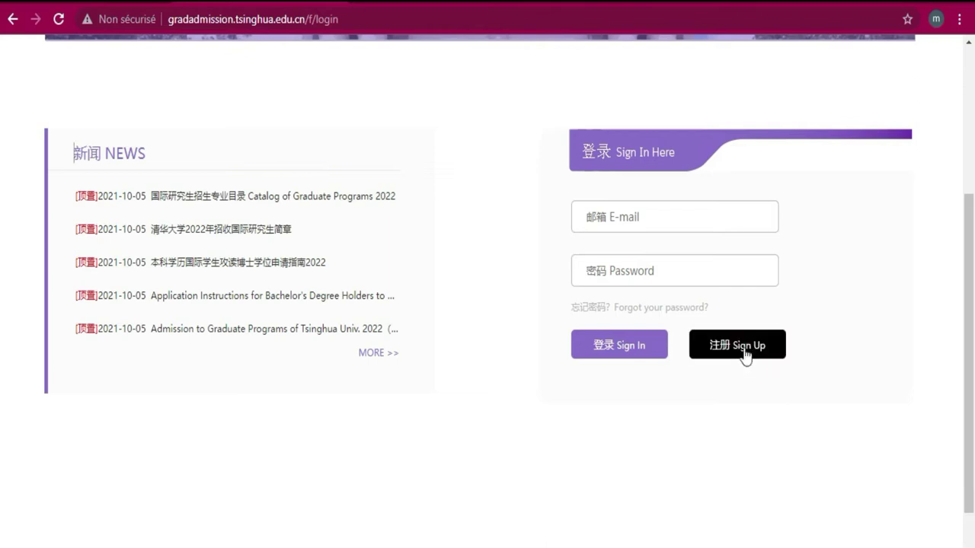
click(769, 354)
scroll(678, 425, down, 5)
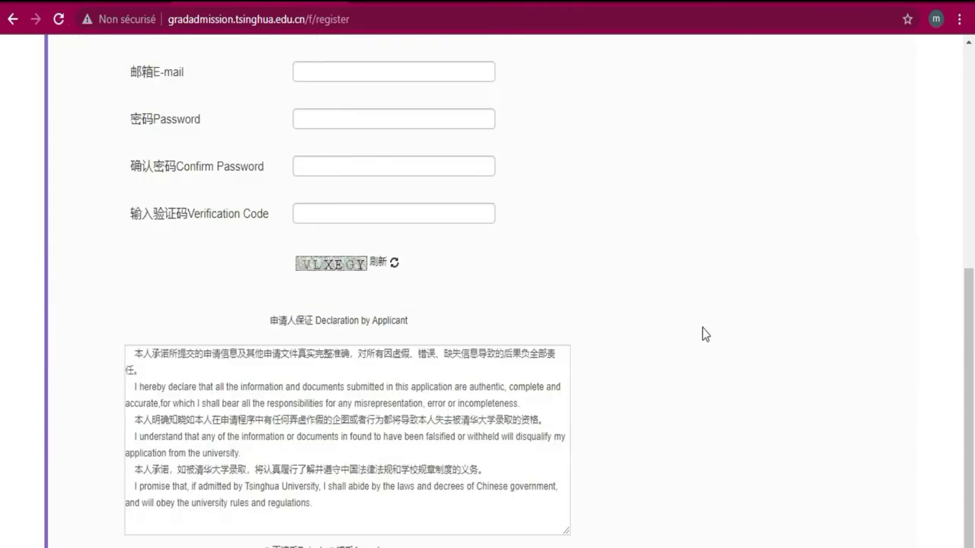
scroll(702, 332, up, 3)
scroll(702, 338, down, 2)
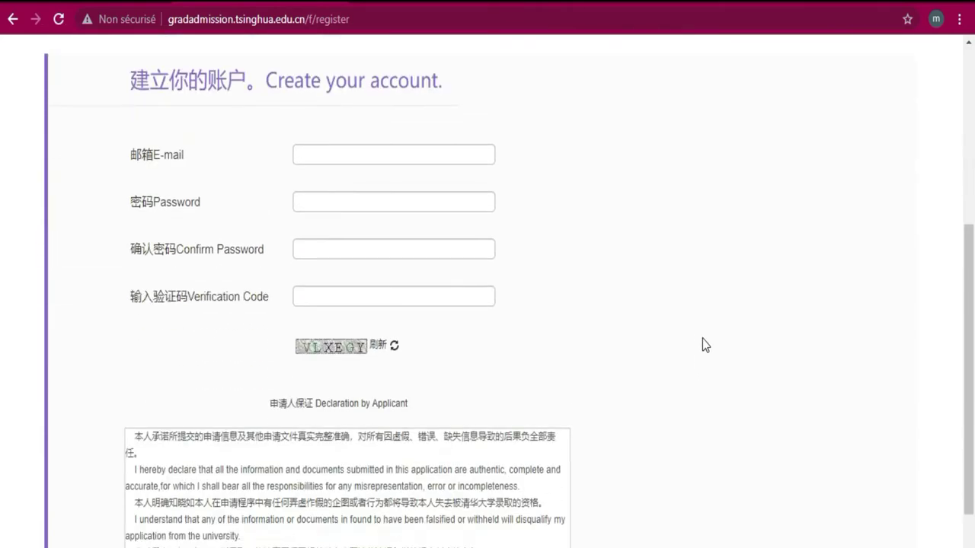
scroll(703, 338, down, 1)
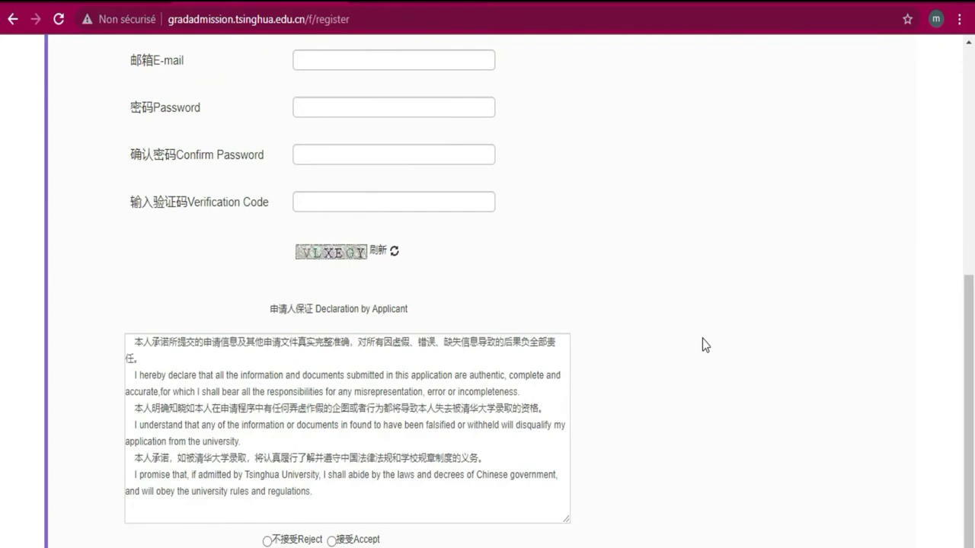
scroll(702, 339, up, 3)
scroll(702, 338, down, 2)
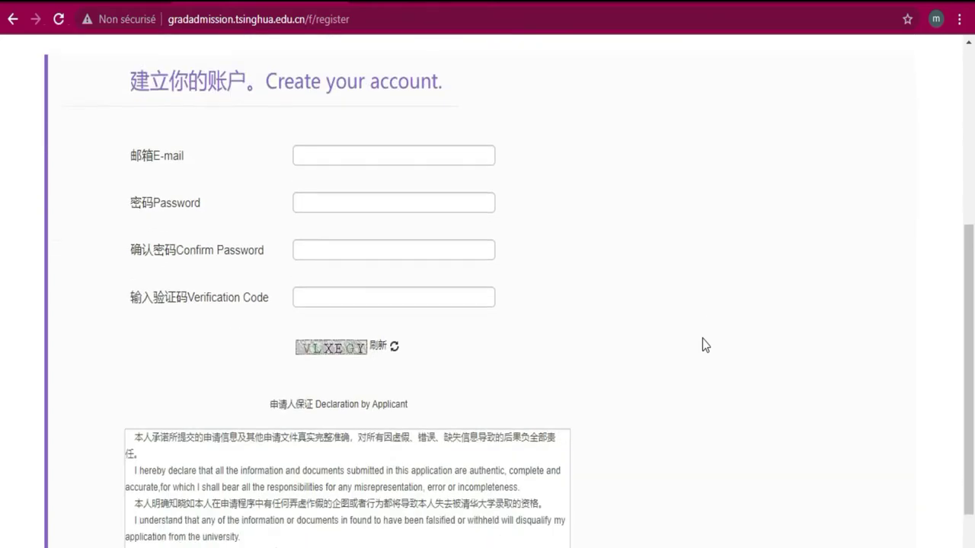
Fill in the account e-mail with the saved address and use the browser's suggested password for both password fields
click(348, 148)
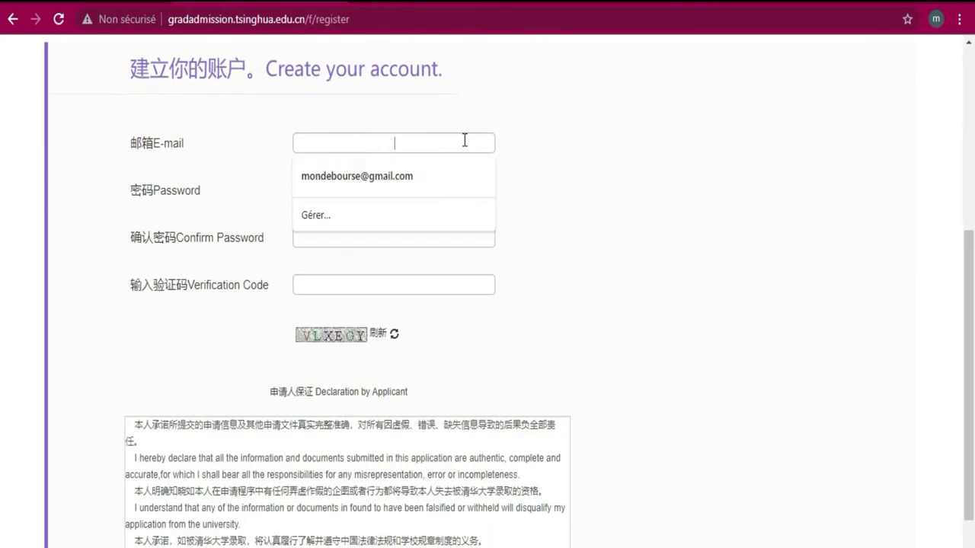
click(385, 177)
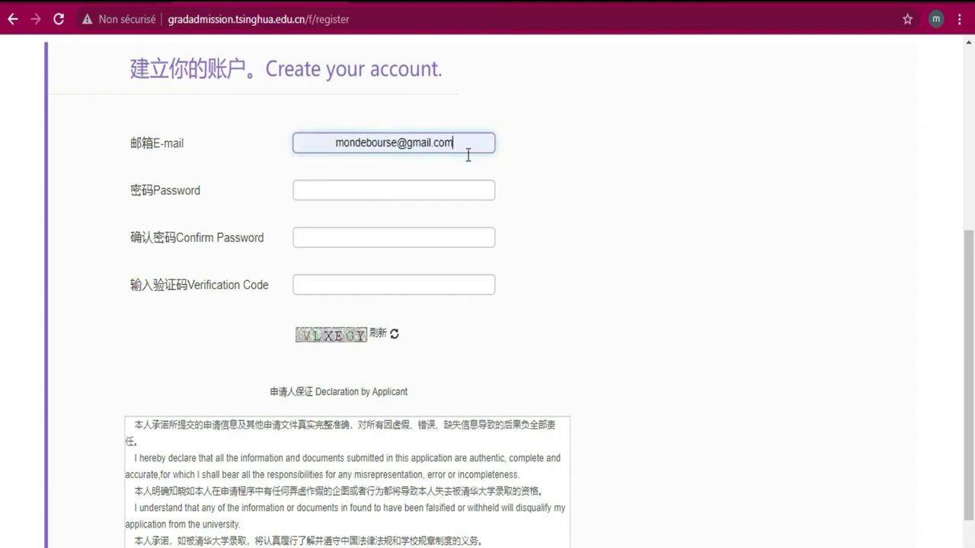
click(358, 190)
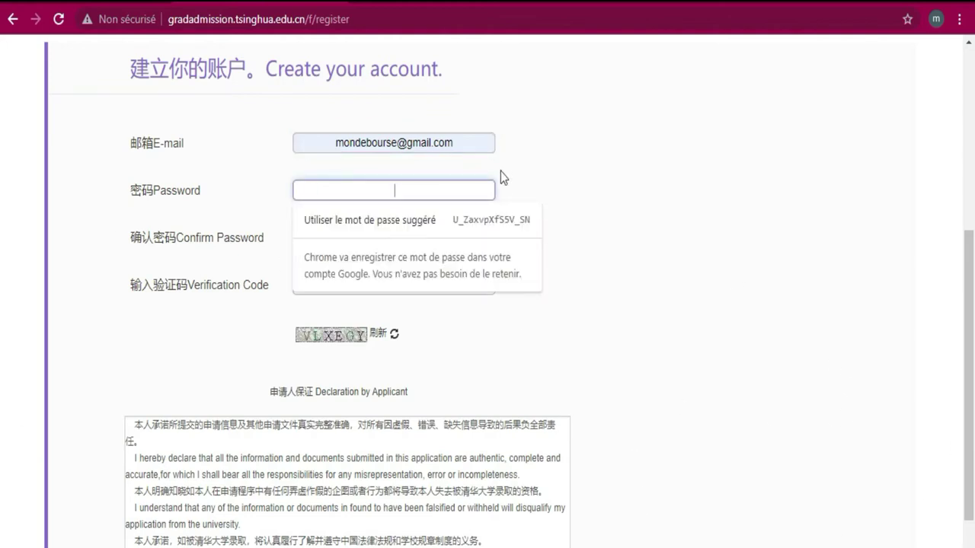
click(479, 220)
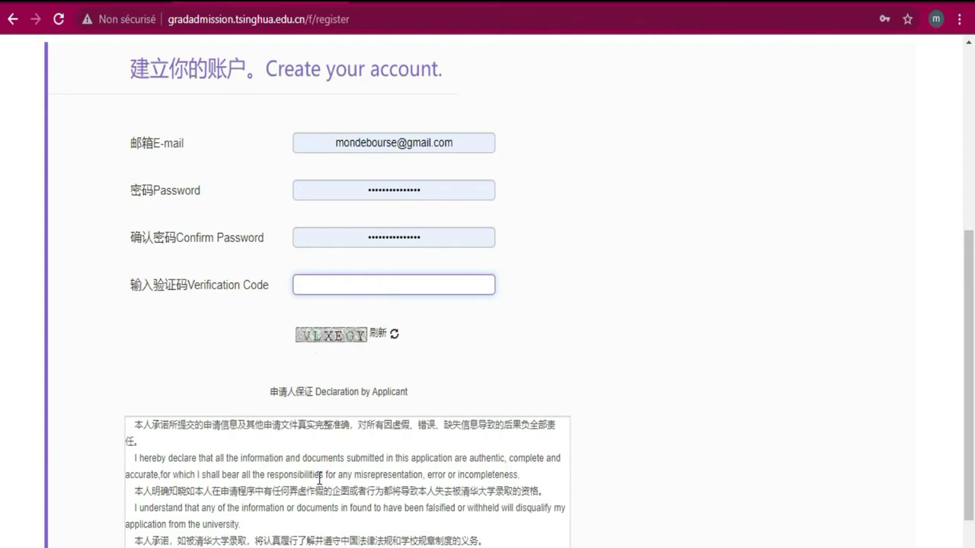
Bring up the on-screen keyboard and enter the displayed verification code in capitals in the Verification Code field
key(ctrl+super+o)
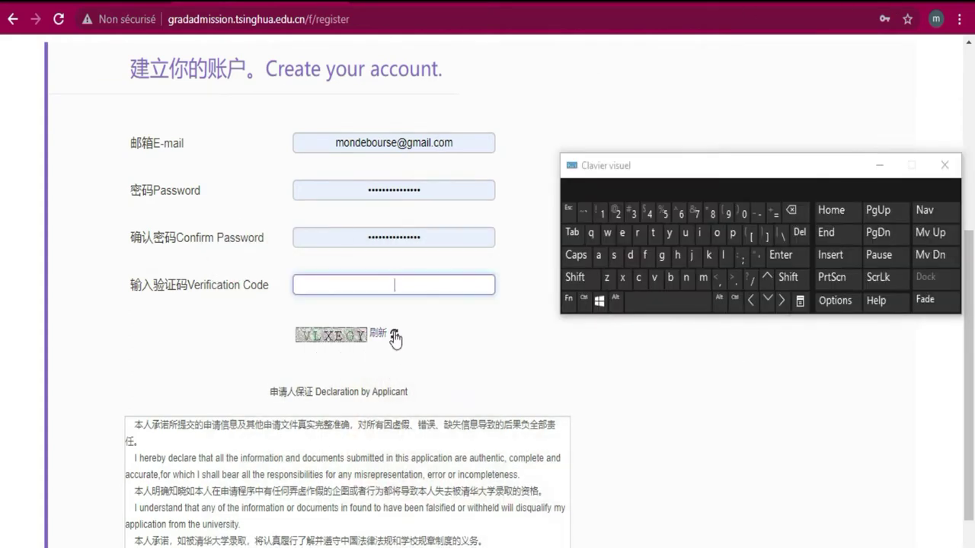
click(575, 255)
click(654, 280)
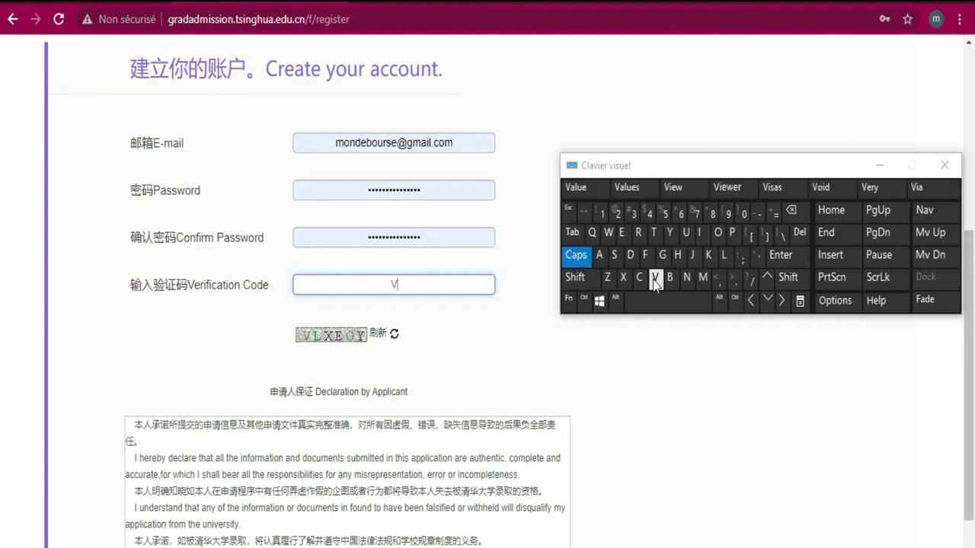
click(723, 256)
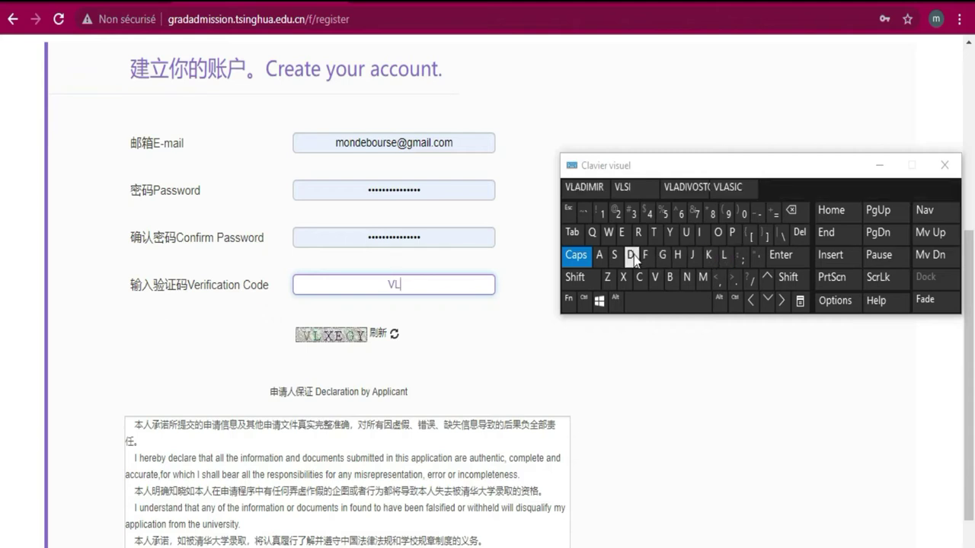
click(624, 278)
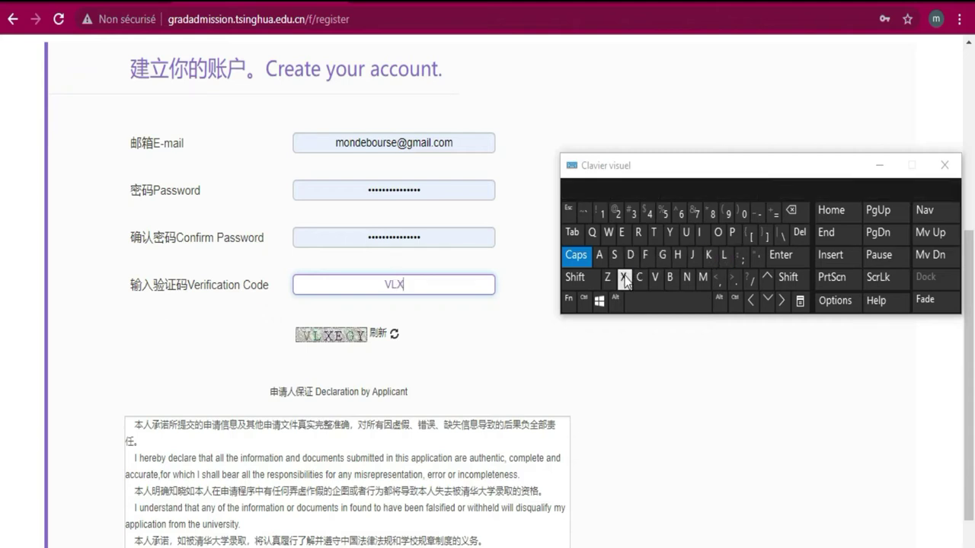
click(623, 234)
click(662, 255)
click(668, 234)
Accept the applicant declaration, review the completed form, submit the registration and confirm the success message
scroll(422, 292, down, 1)
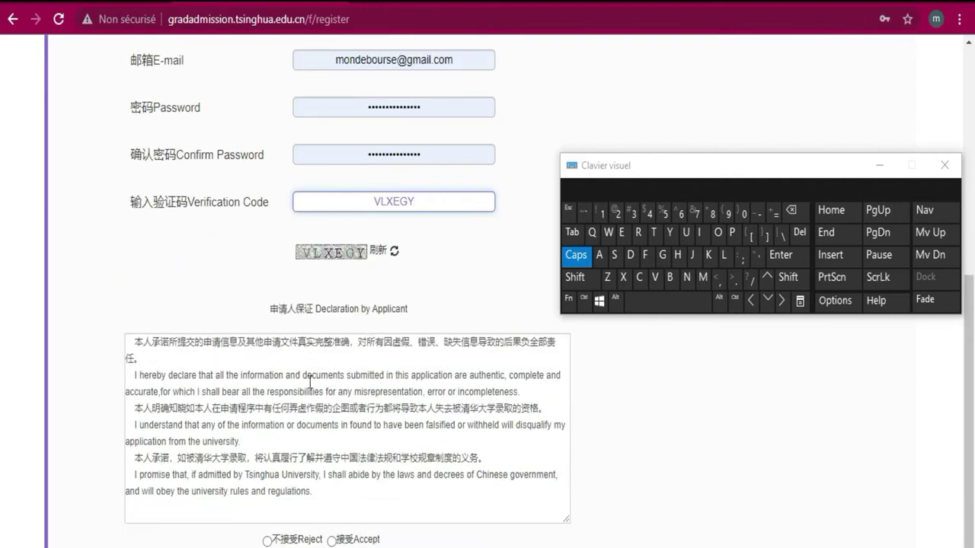
click(332, 541)
scroll(414, 198, down, 1)
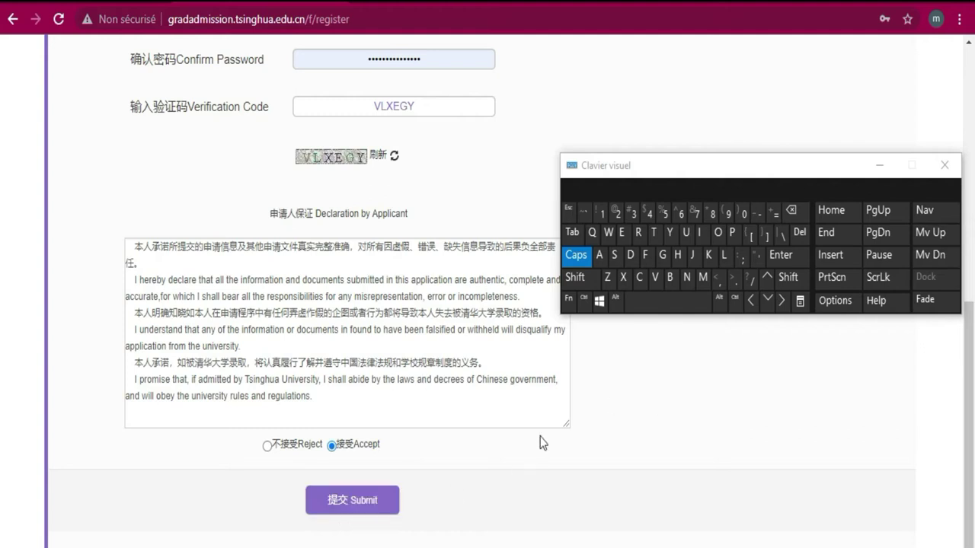
scroll(448, 427, up, 4)
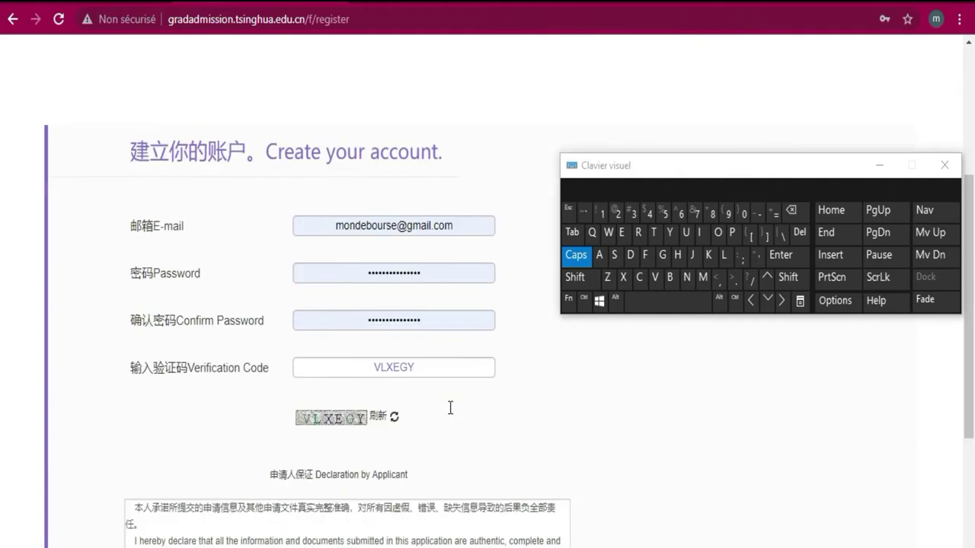
scroll(450, 407, down, 4)
click(373, 506)
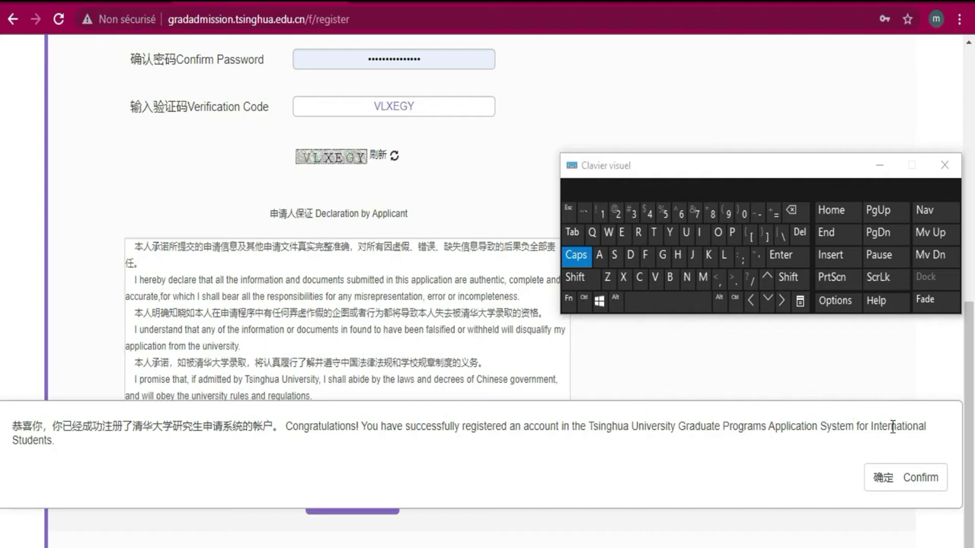
click(921, 478)
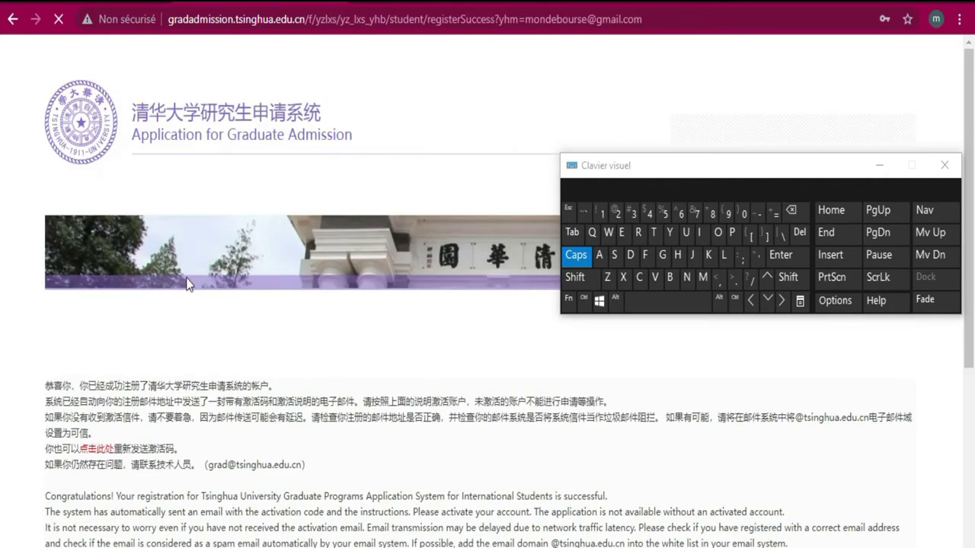
Dismiss the translation and saved-password pop-ups, move the on-screen keyboard off the text, and read the account activation instructions
scroll(349, 95, down, 3)
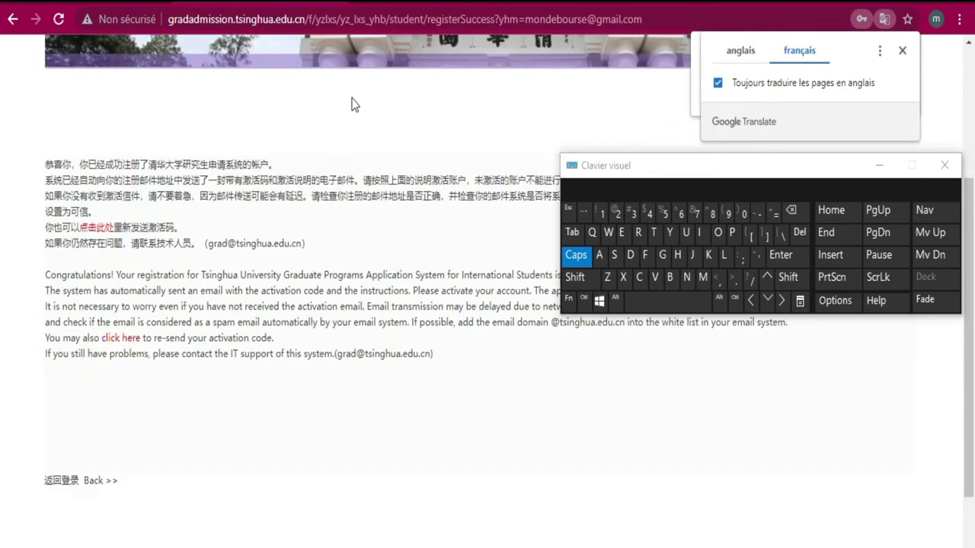
click(902, 51)
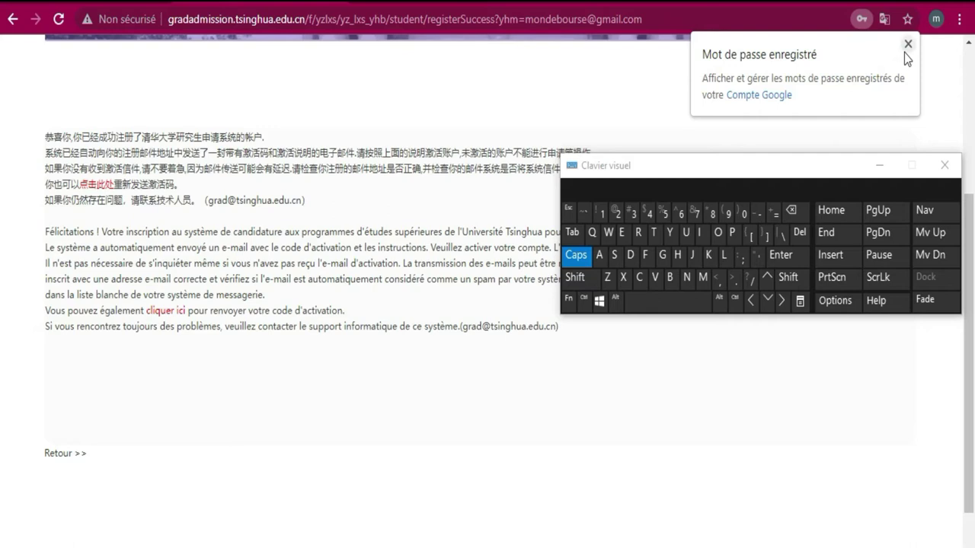
click(905, 49)
scroll(374, 231, up, 3)
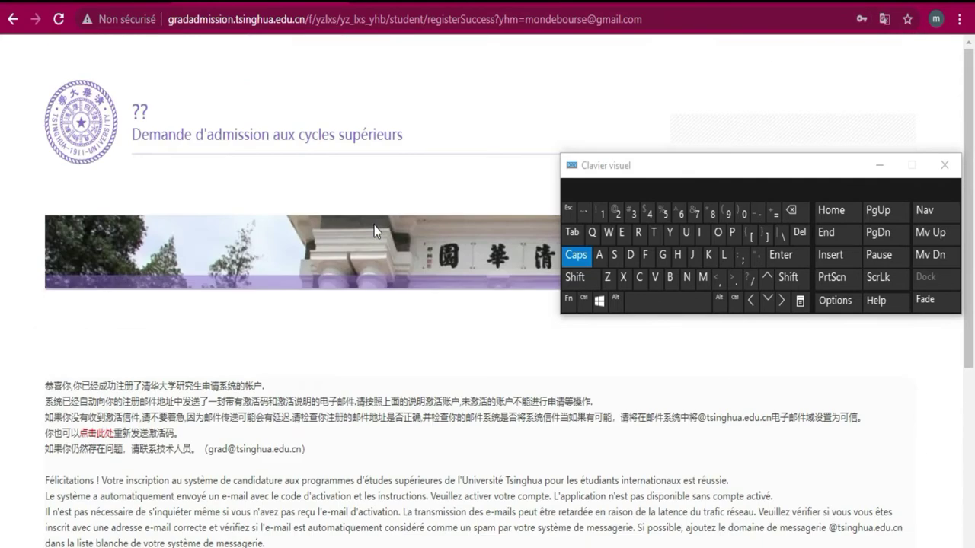
drag(640, 166, 550, 26)
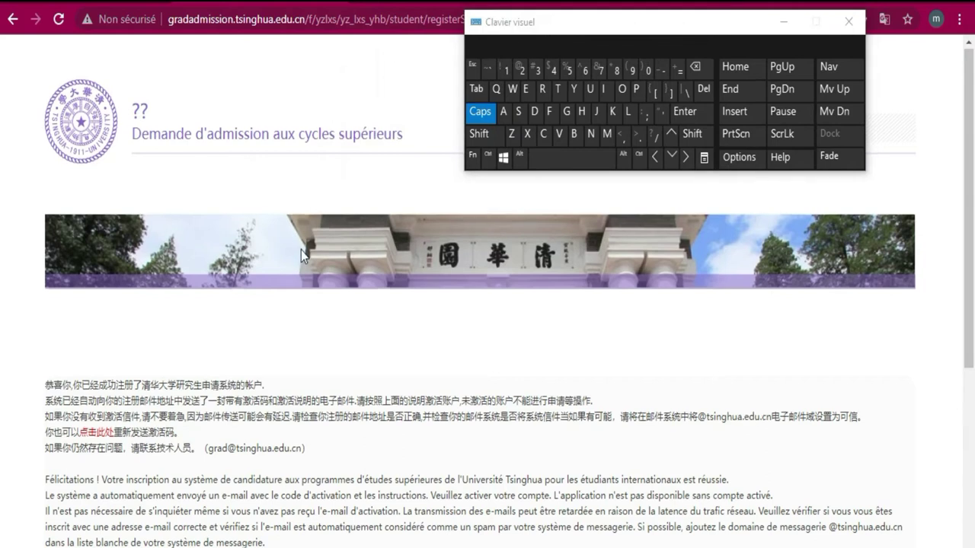
scroll(300, 250, down, 2)
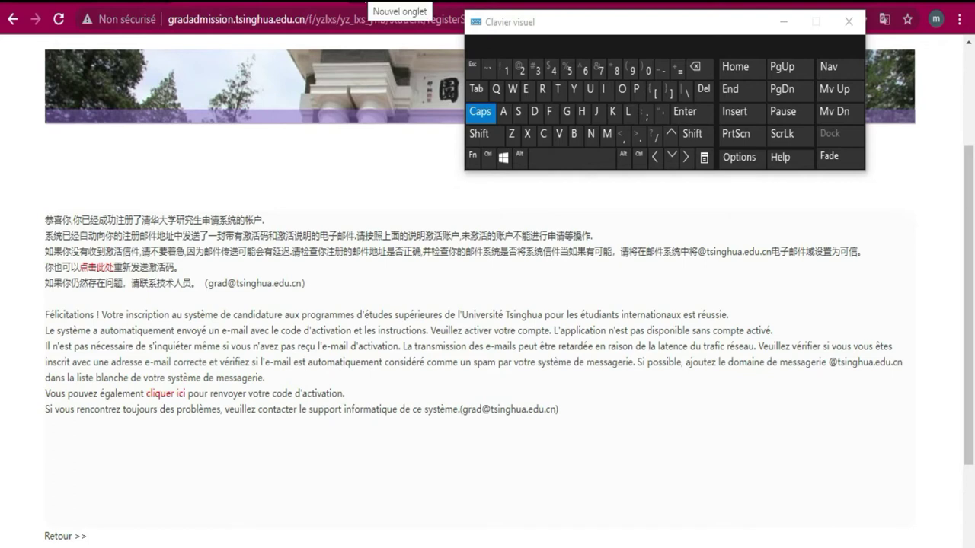
Minimize the on-screen keyboard and open the Gmail inbox in a new browser tab
click(364, 3)
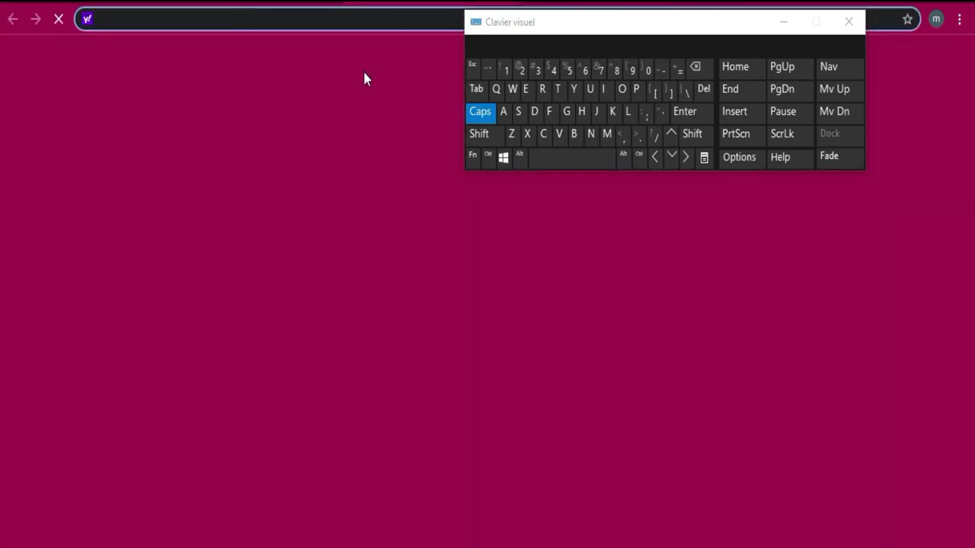
click(784, 22)
click(605, 255)
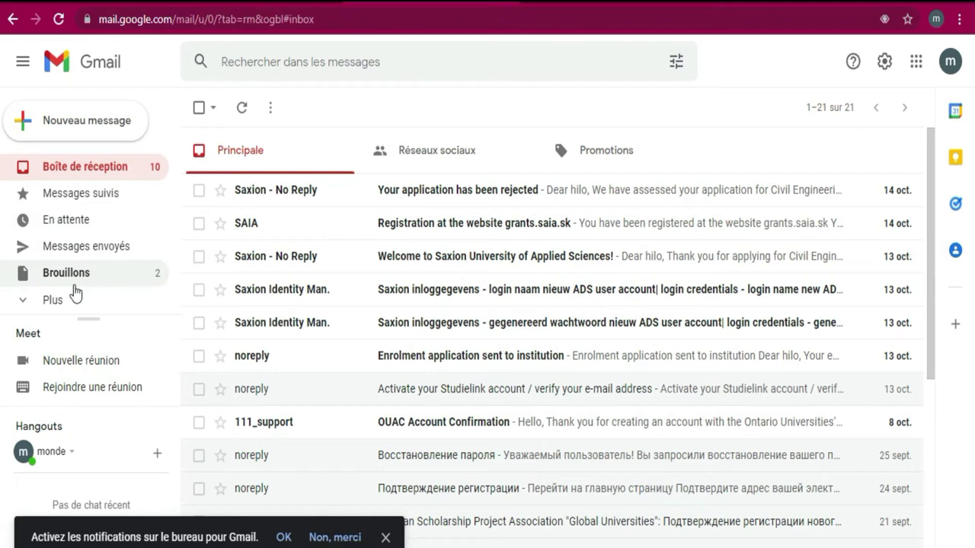
Expand the mailbox folder list and open the Tsinghua University Graduate Programs Application System message in the Spam folder
click(40, 302)
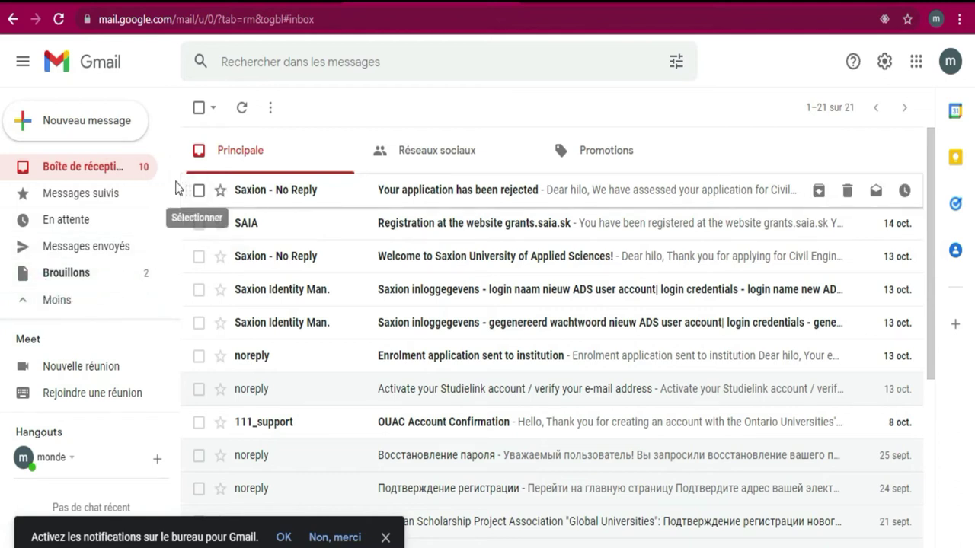
drag(176, 185, 174, 266)
click(118, 238)
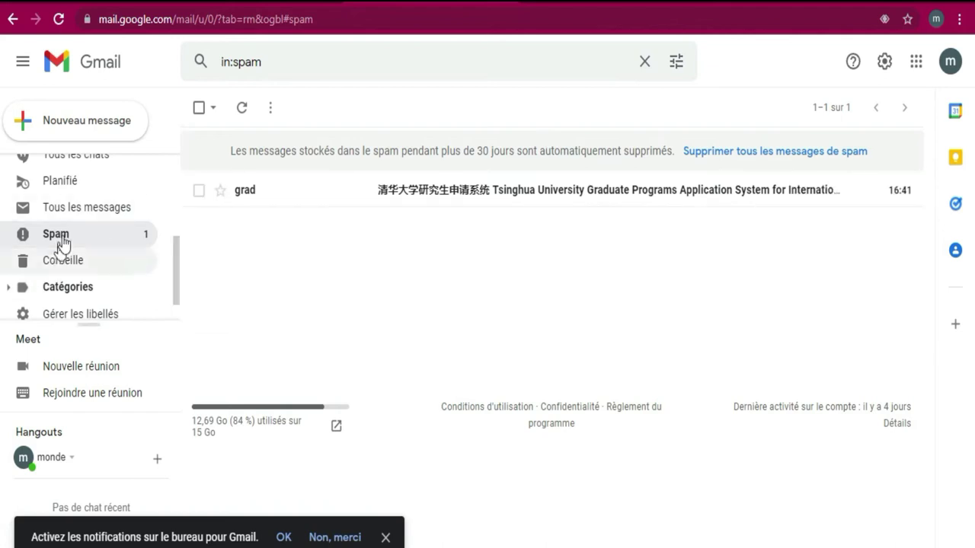
click(542, 197)
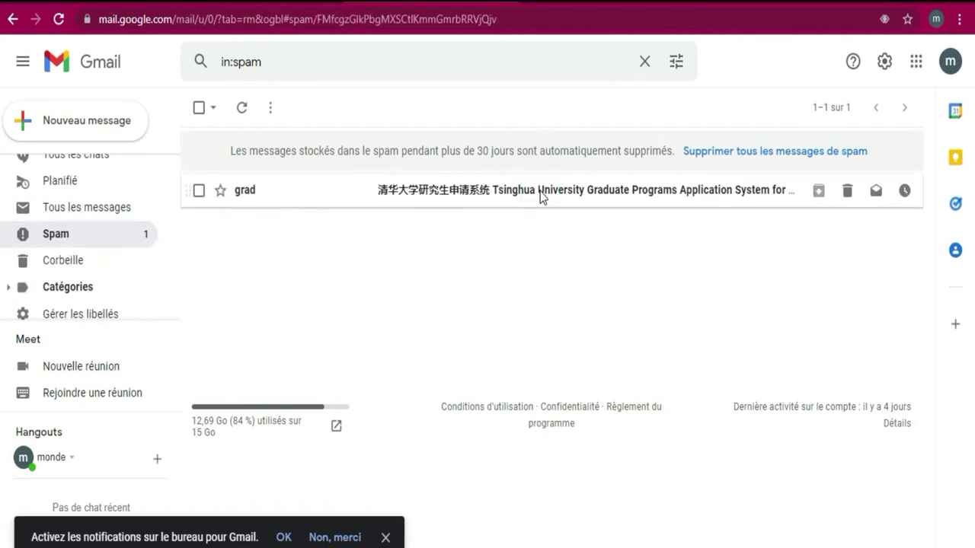
Activate the account through the English activation link in the e-mail and highlight the English confirmation sentence on the activation page
scroll(580, 249, down, 5)
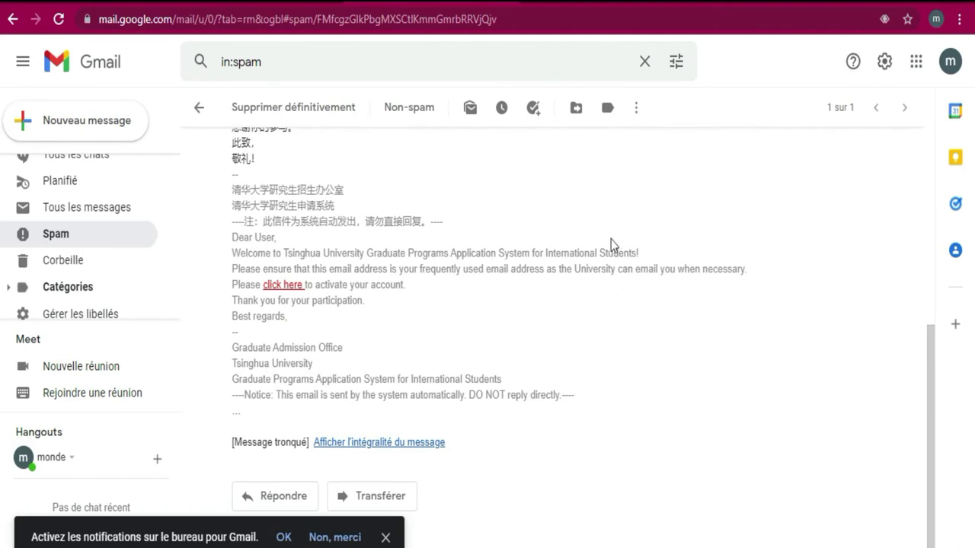
scroll(611, 239, up, 1)
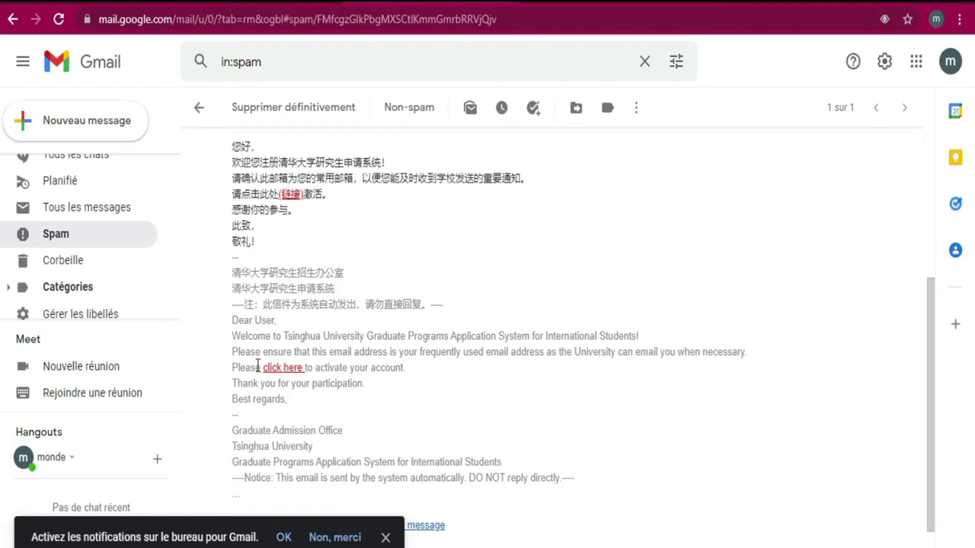
scroll(795, 239, down, 1)
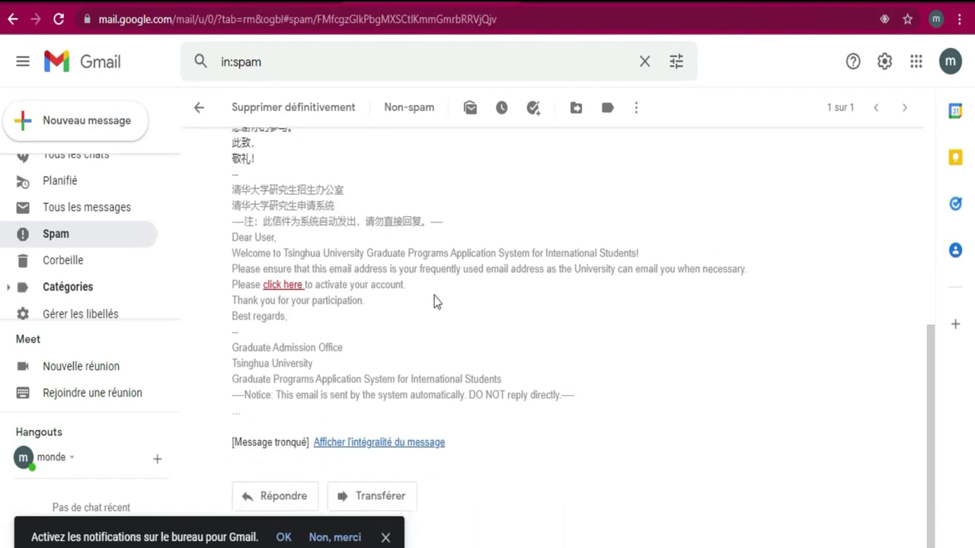
click(288, 287)
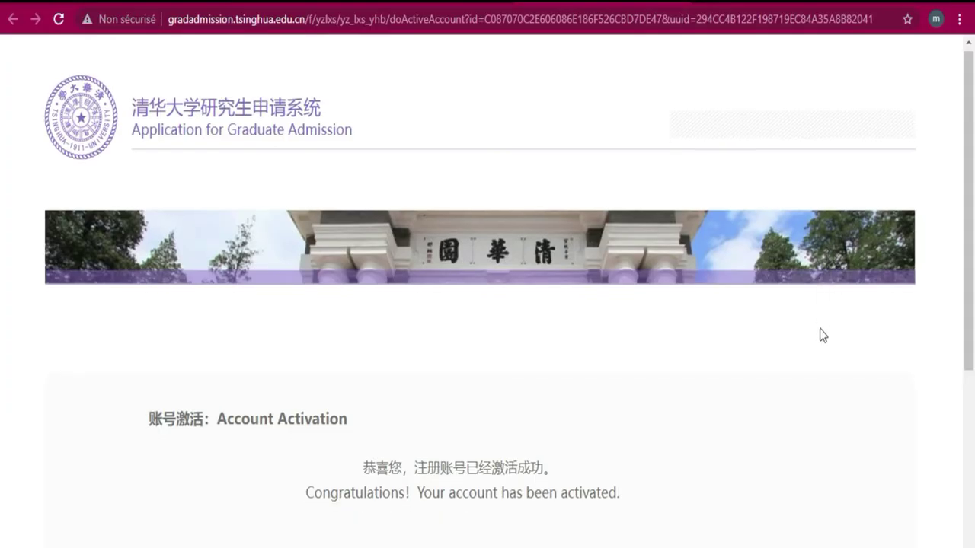
scroll(642, 244, down, 4)
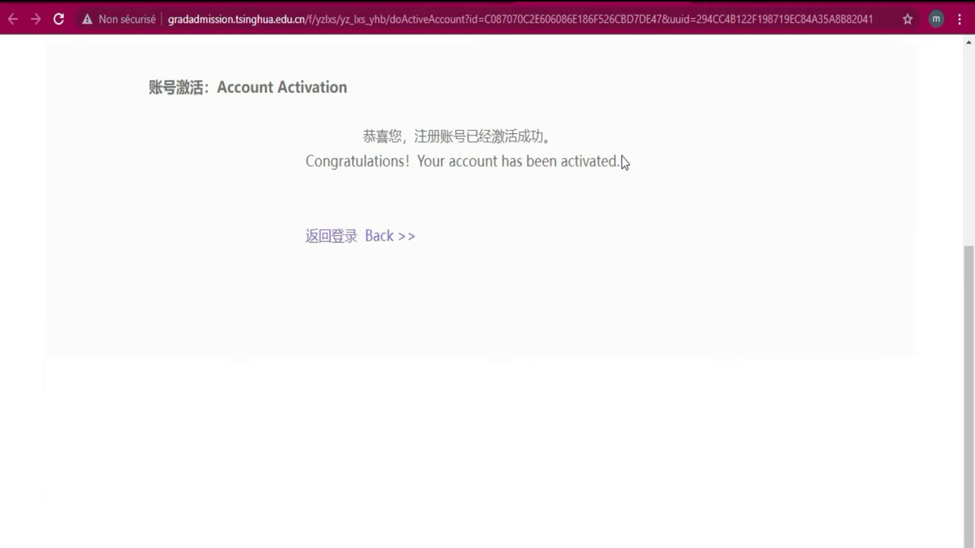
drag(621, 156, 308, 163)
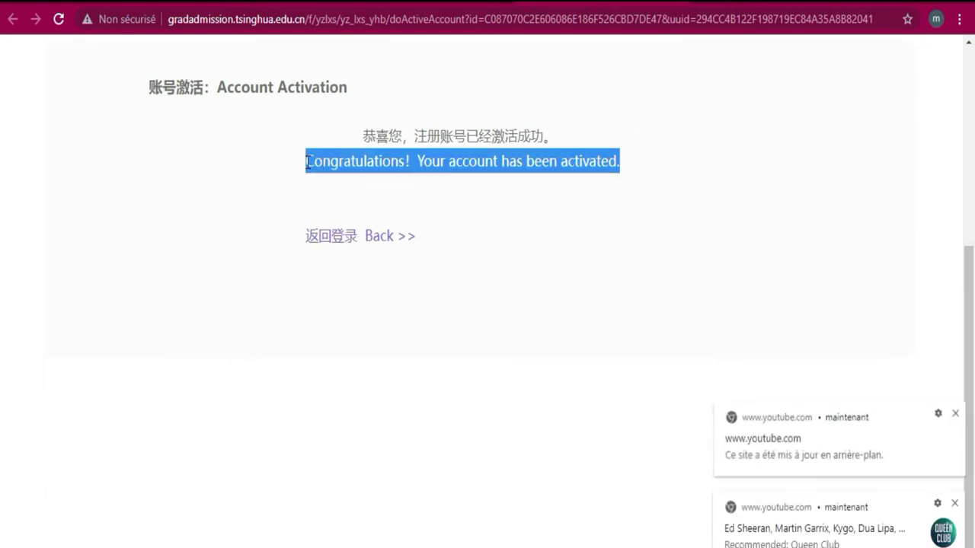
Dismiss the YouTube notifications and return from the account activation page to the sign-in page
click(953, 504)
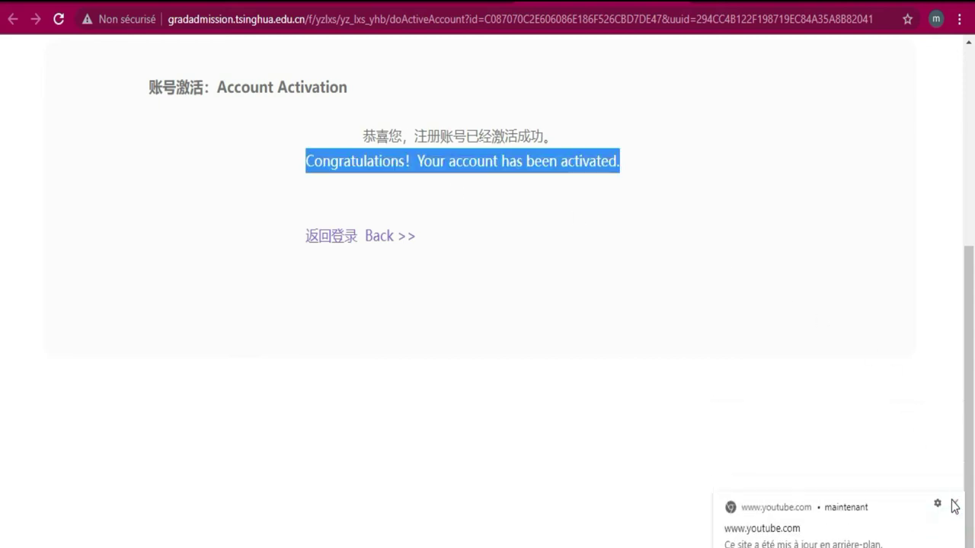
click(955, 506)
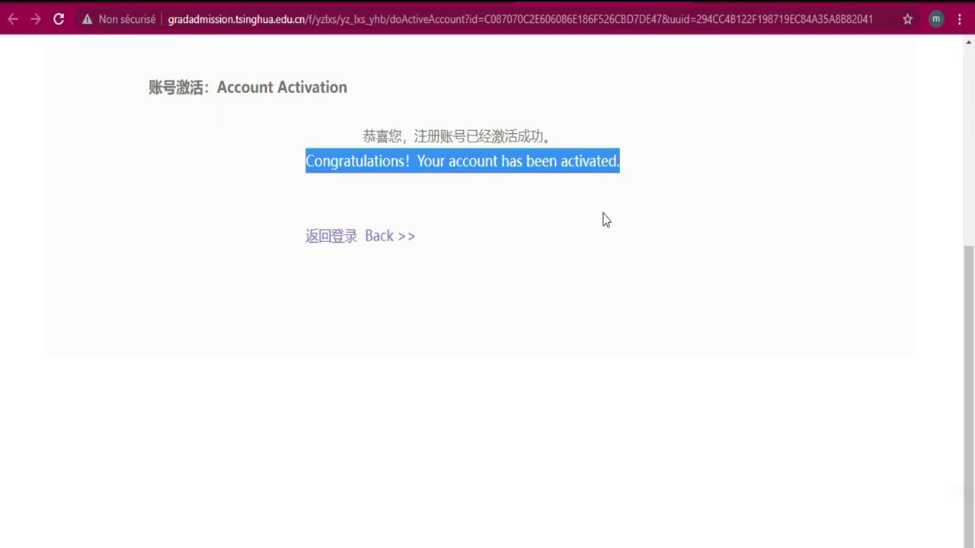
scroll(613, 221, up, 3)
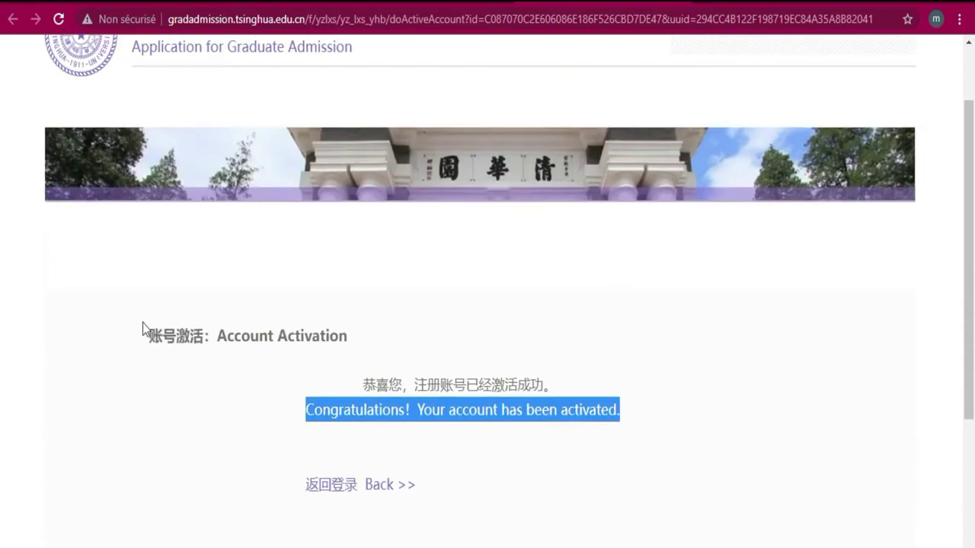
click(382, 488)
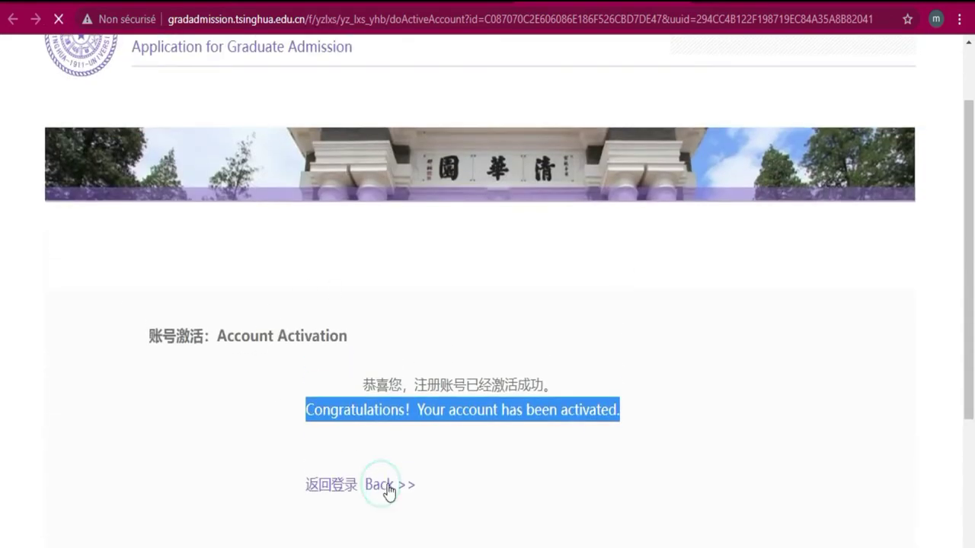
Sign in to the graduate application system with the saved account e-mail and password
scroll(457, 294, down, 2)
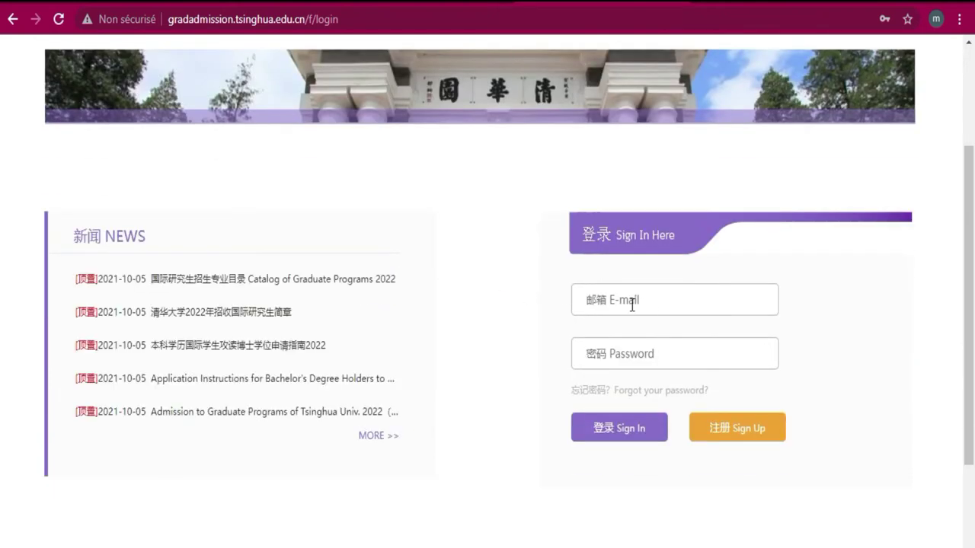
click(678, 304)
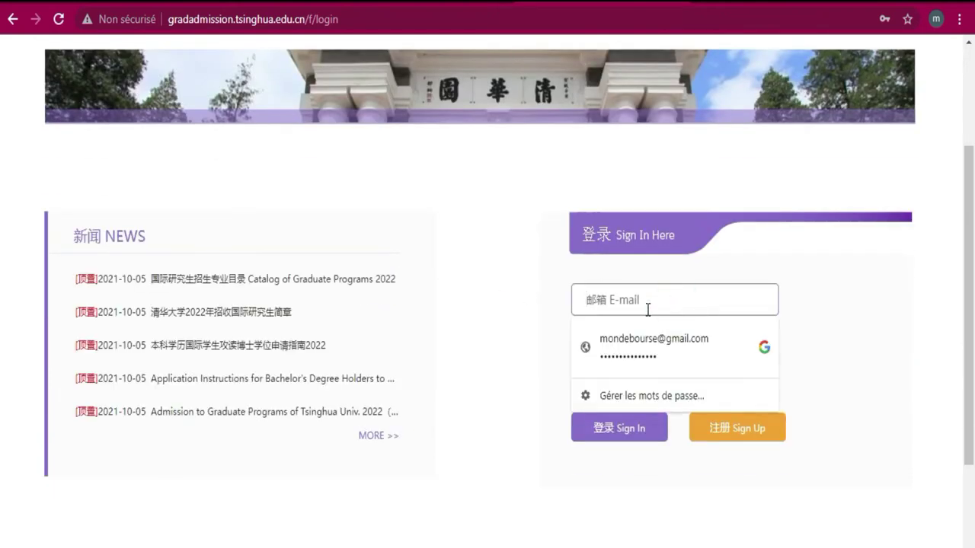
click(642, 339)
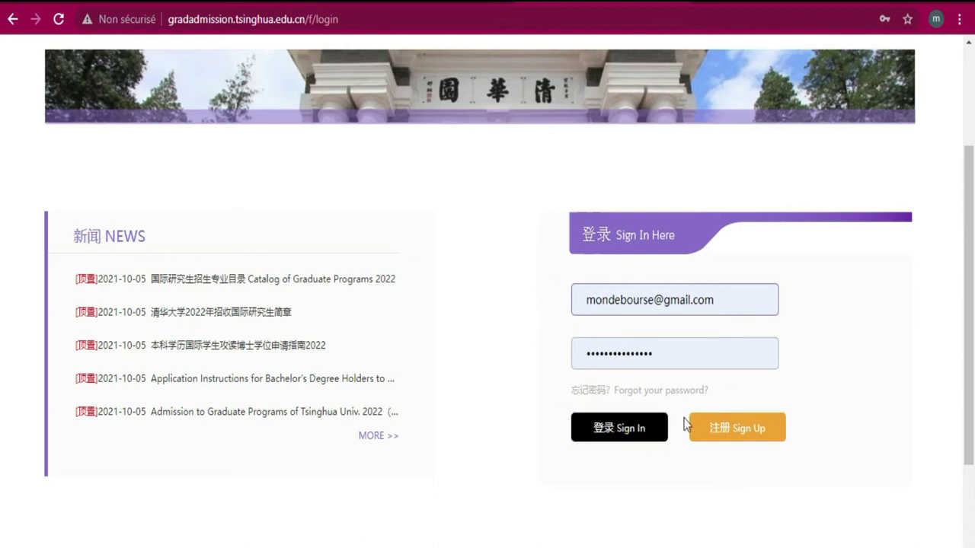
click(632, 437)
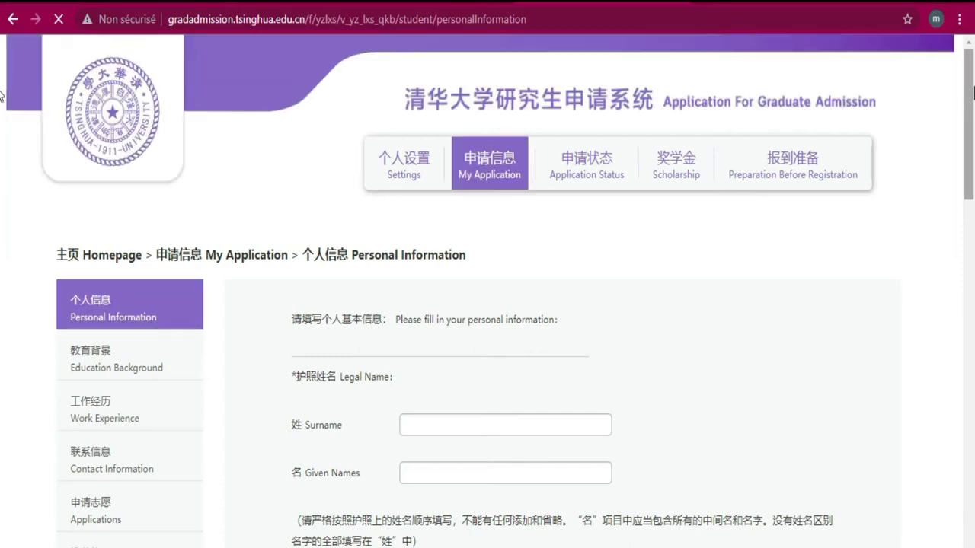
Select the surname field in the personal information form, and bring up the on-screen keyboard clear of the legal name fields
mouse_move(970, 144)
mouse_down()
mouse_move(969, 453)
mouse_move(973, 145)
mouse_up()
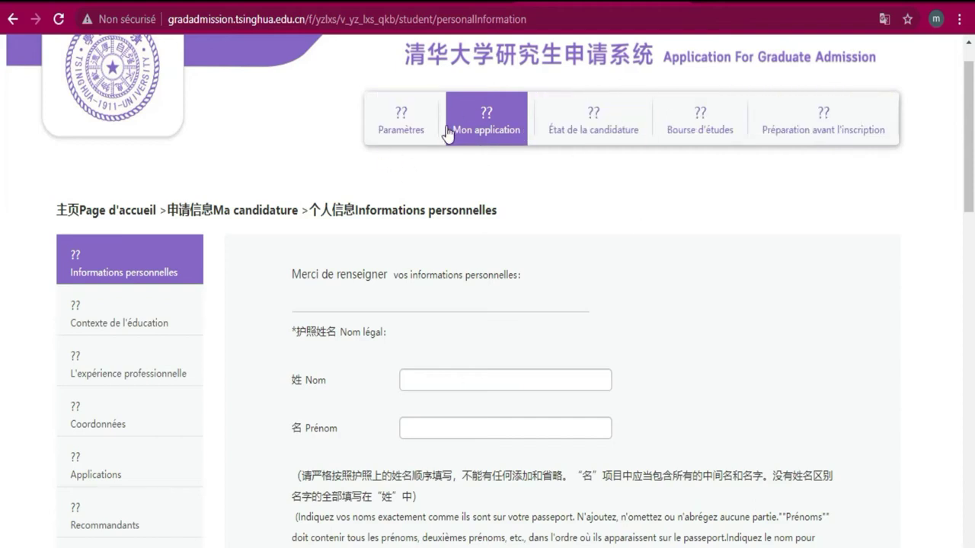
click(529, 380)
click(692, 226)
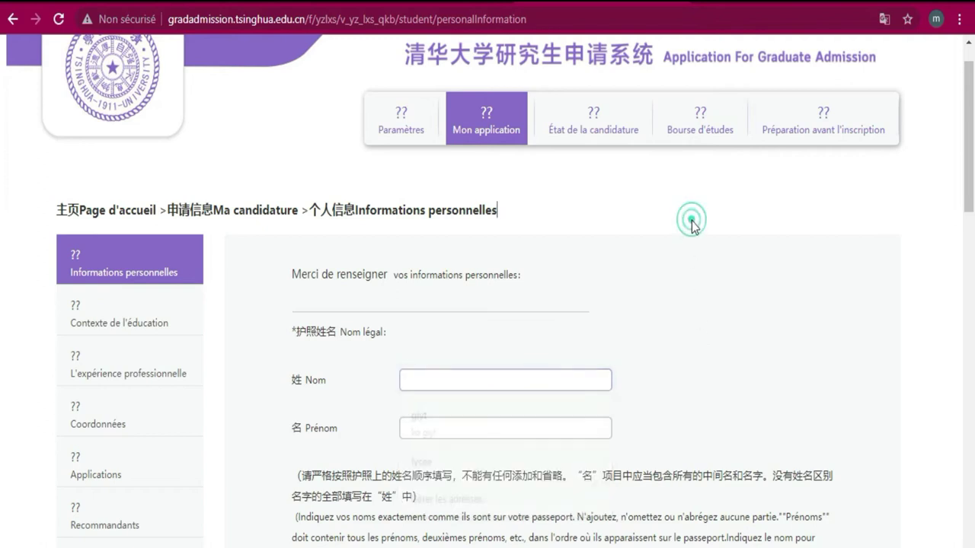
scroll(968, 185, down, 3)
scroll(526, 197, down, 2)
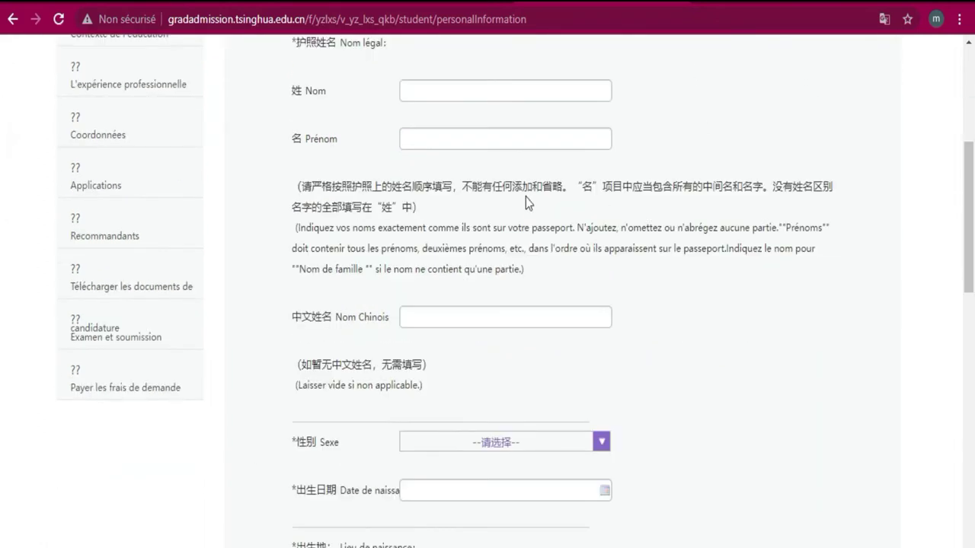
click(492, 80)
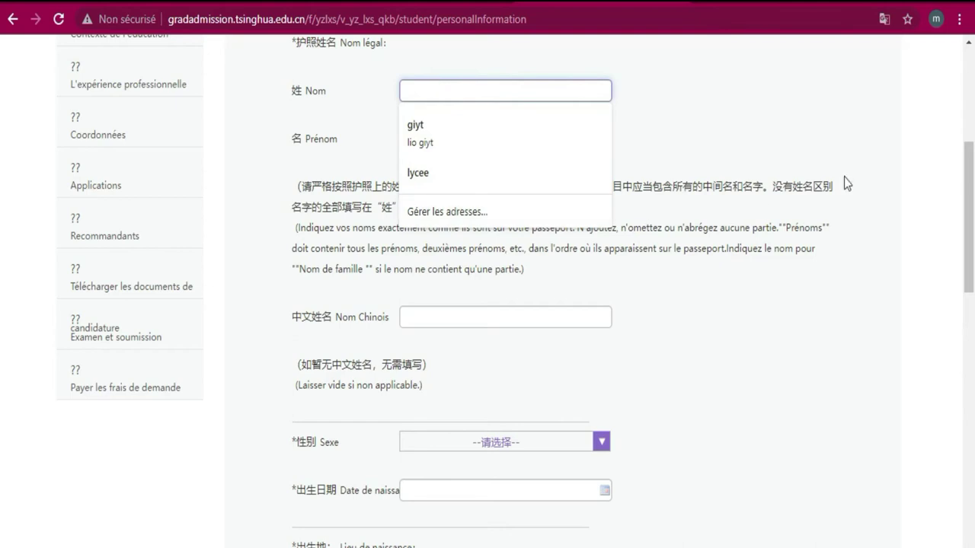
key(ctrl+super+o)
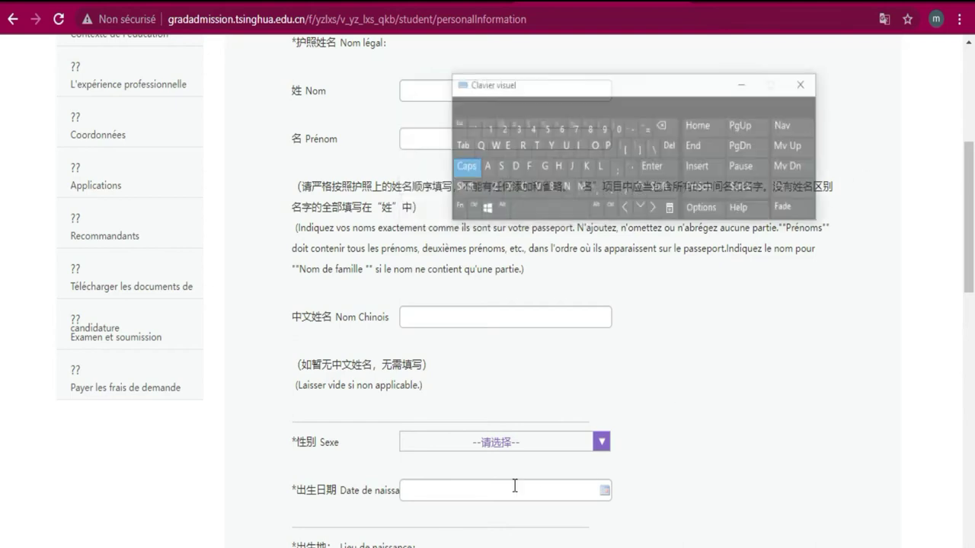
drag(620, 28, 690, 126)
drag(713, 162, 629, 241)
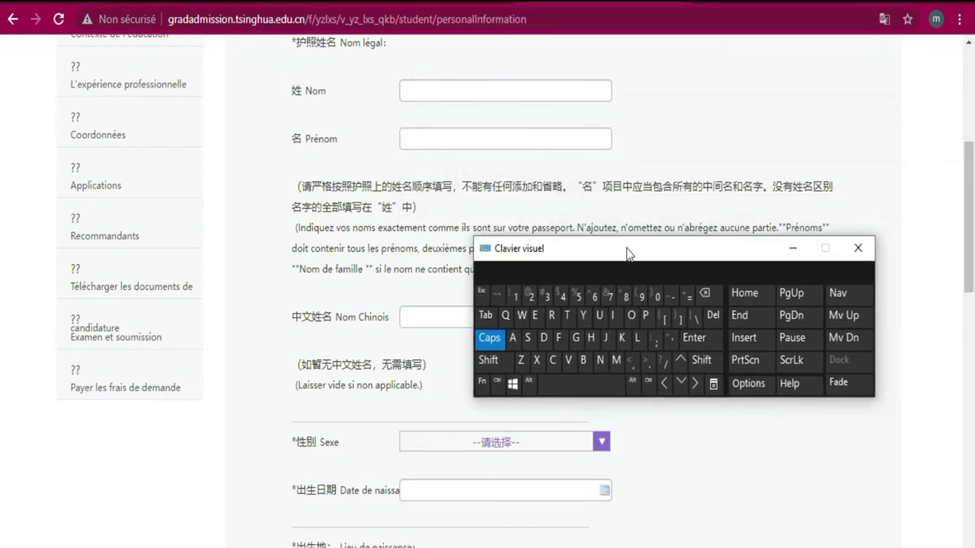
Enter the applicant's surname under the legal name using the on-screen keyboard, correcting any mistyped letters
click(577, 338)
click(598, 316)
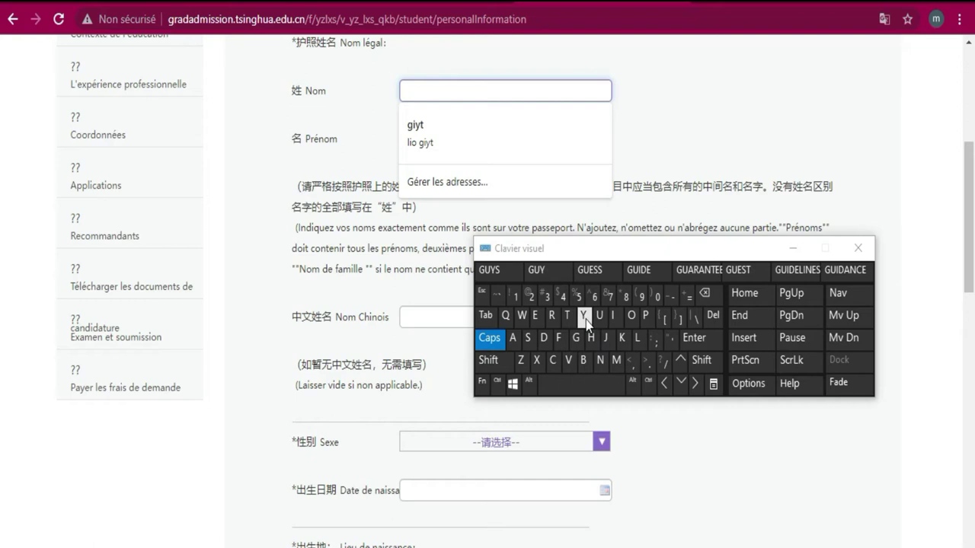
click(553, 360)
click(553, 361)
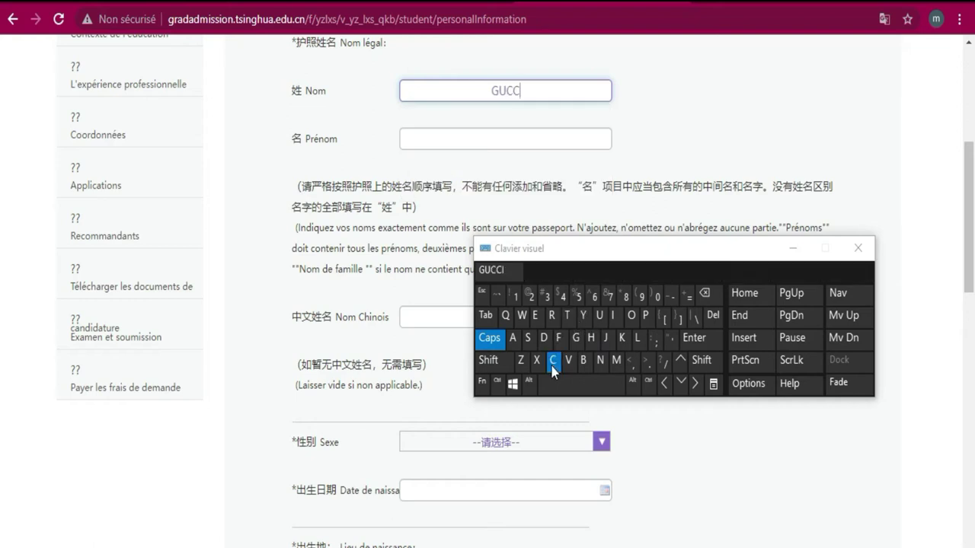
click(489, 338)
click(708, 294)
click(708, 294)
click(708, 294)
click(598, 315)
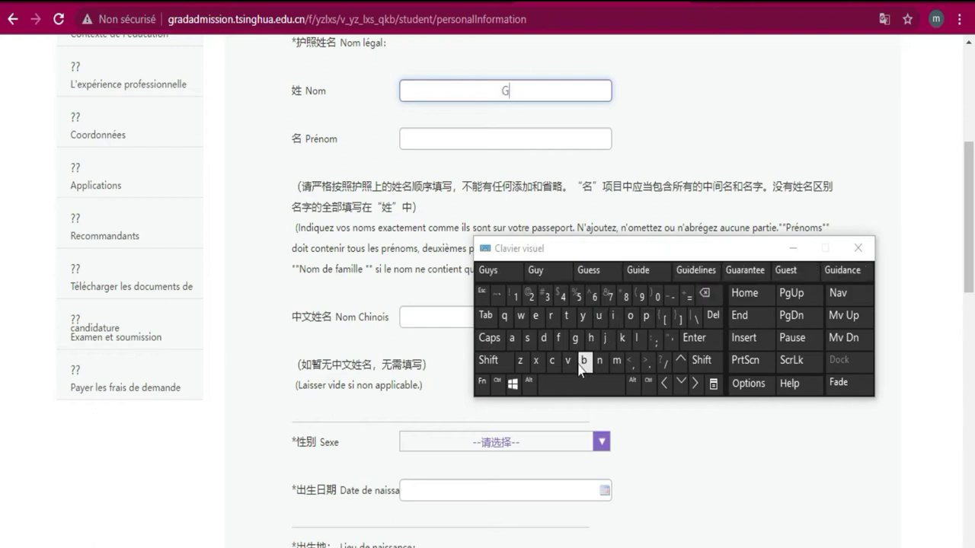
click(552, 360)
click(617, 318)
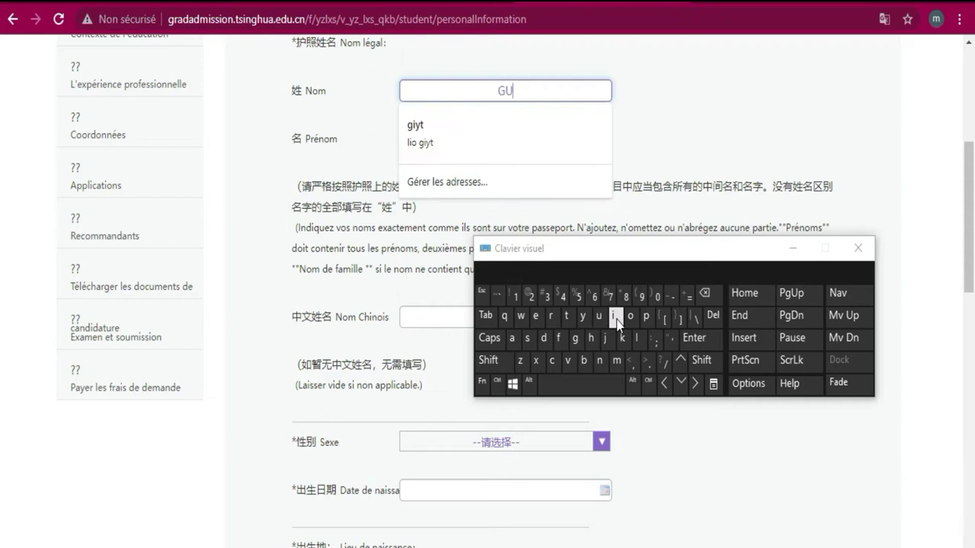
click(551, 362)
click(551, 363)
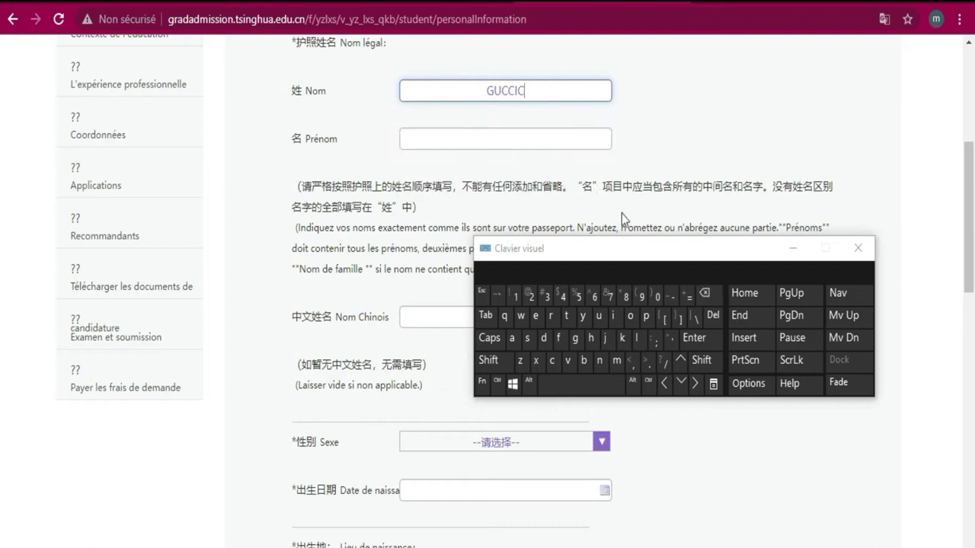
click(715, 294)
Enter the applicant's given name under the legal name
click(541, 144)
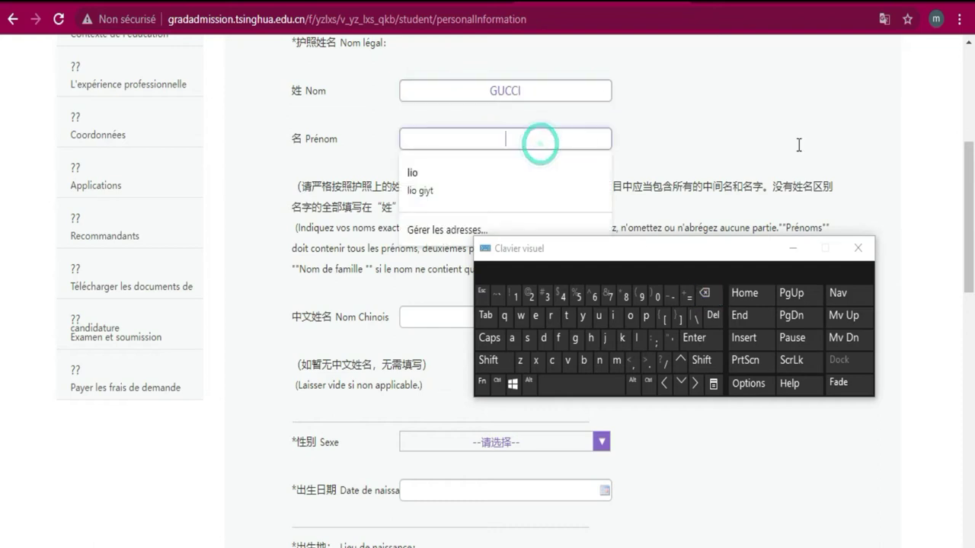
click(620, 345)
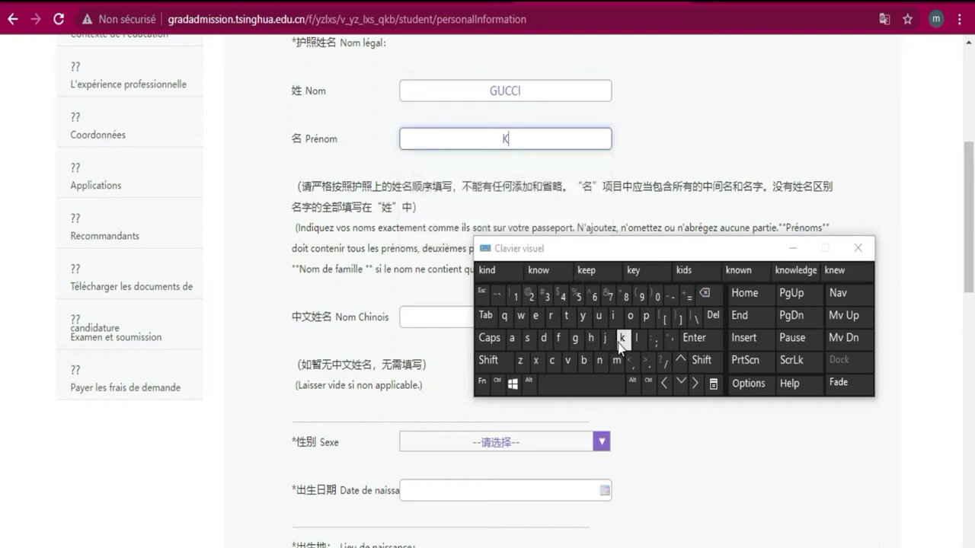
click(536, 315)
click(646, 315)
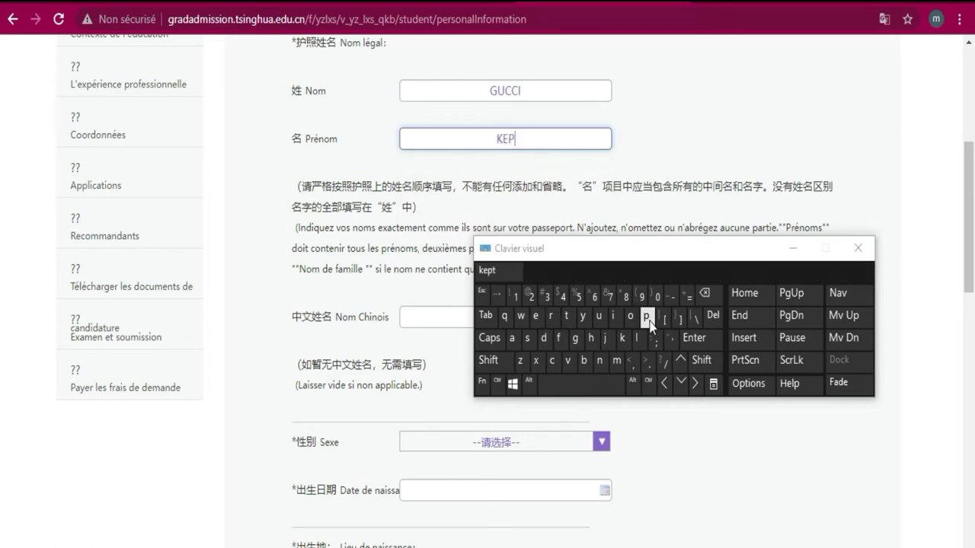
click(647, 315)
click(536, 315)
click(551, 316)
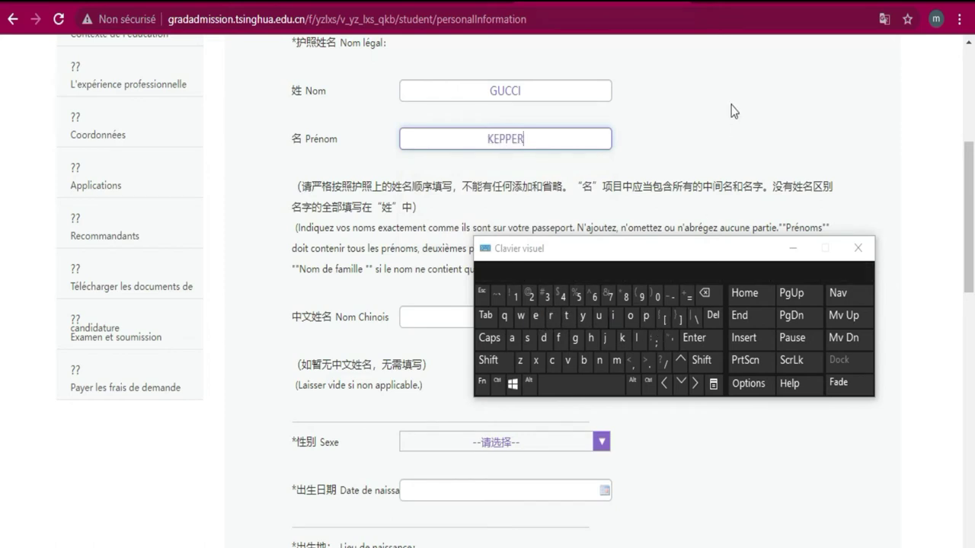
Leave the Chinese name empty and set the applicant's sex to Homme
scroll(733, 111, down, 1)
scroll(741, 115, down, 1)
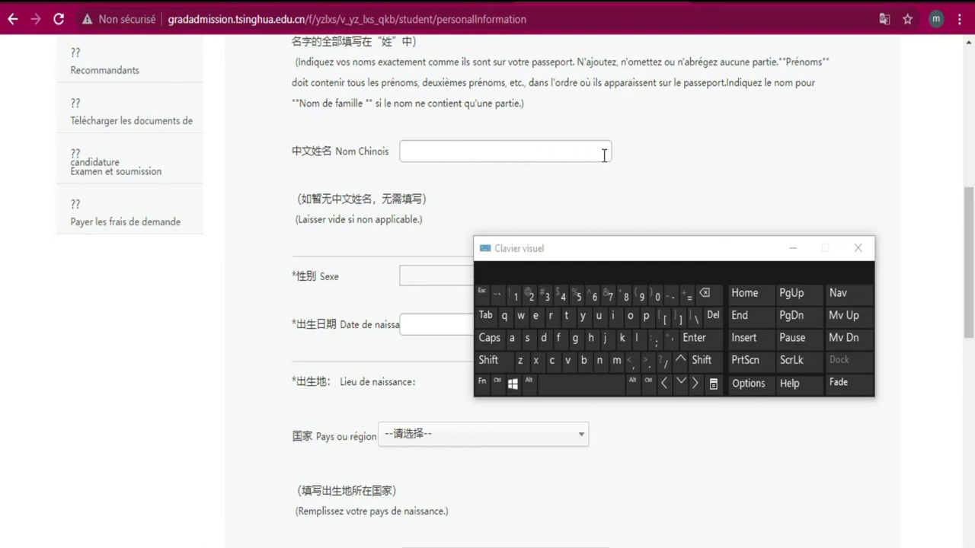
scroll(708, 135, down, 2)
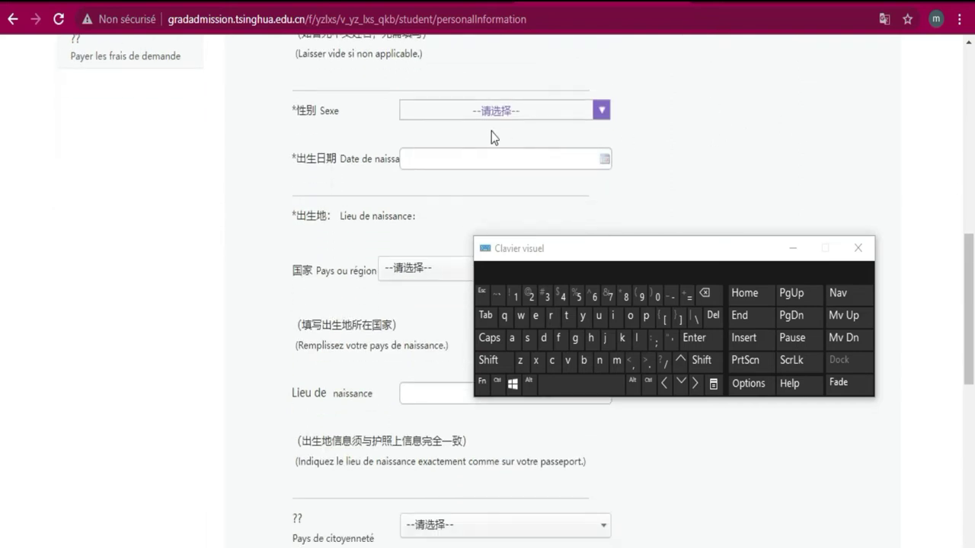
click(544, 115)
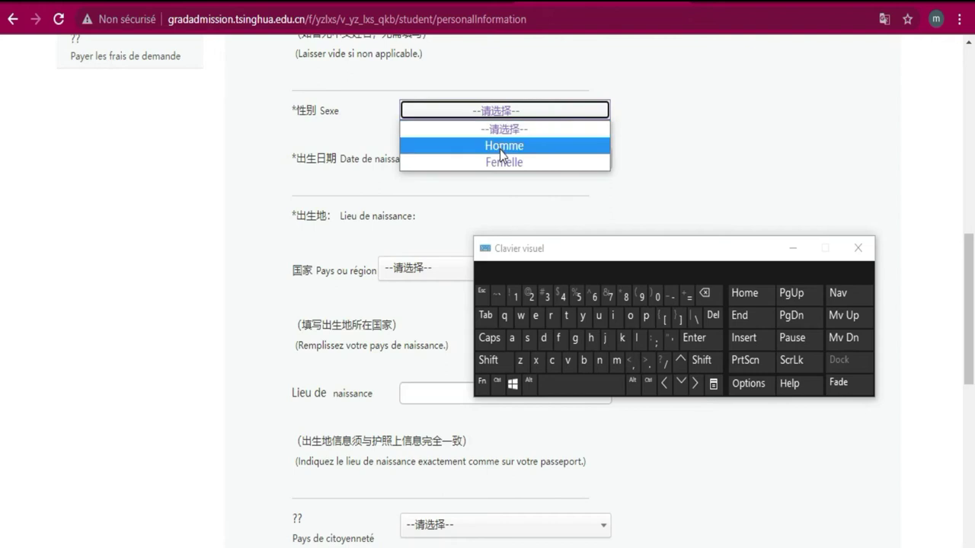
click(500, 145)
Pick the applicant's date of birth in the calendar, moving the on-screen keyboard off the birth date field
click(509, 155)
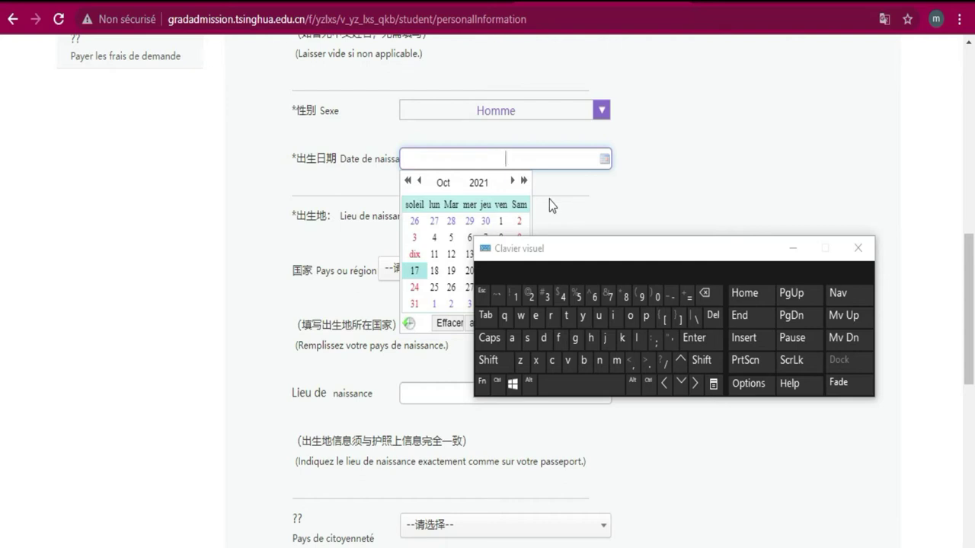
click(477, 182)
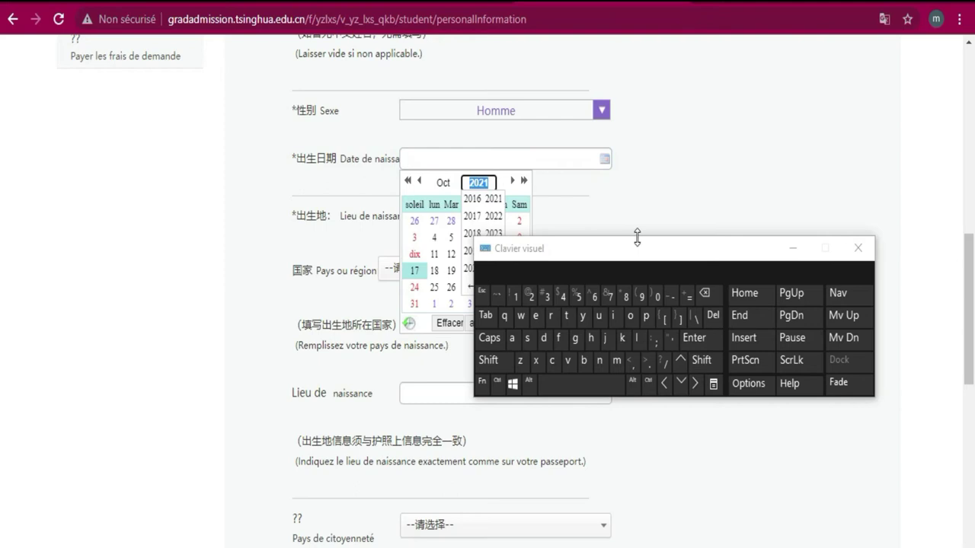
drag(655, 252, 766, 133)
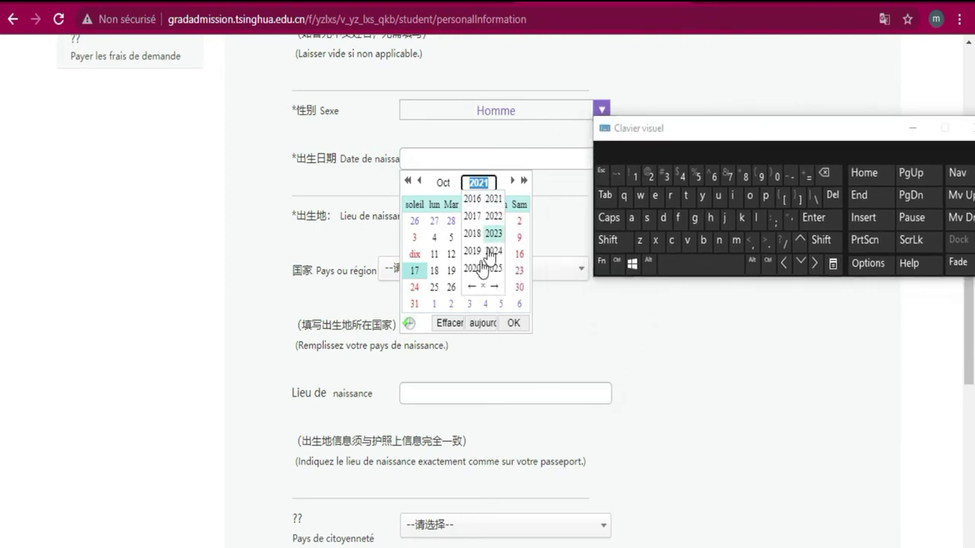
click(473, 287)
click(472, 285)
click(496, 286)
click(471, 287)
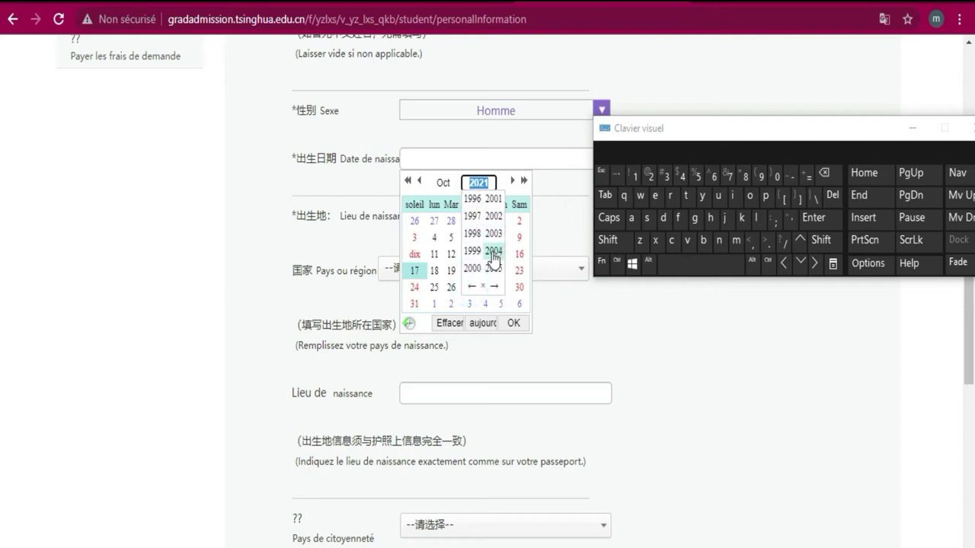
click(494, 251)
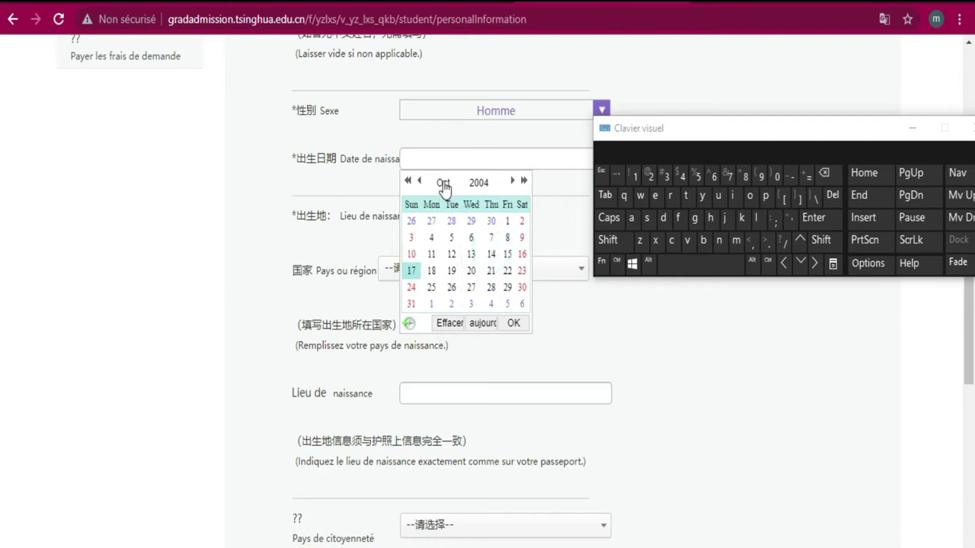
click(451, 255)
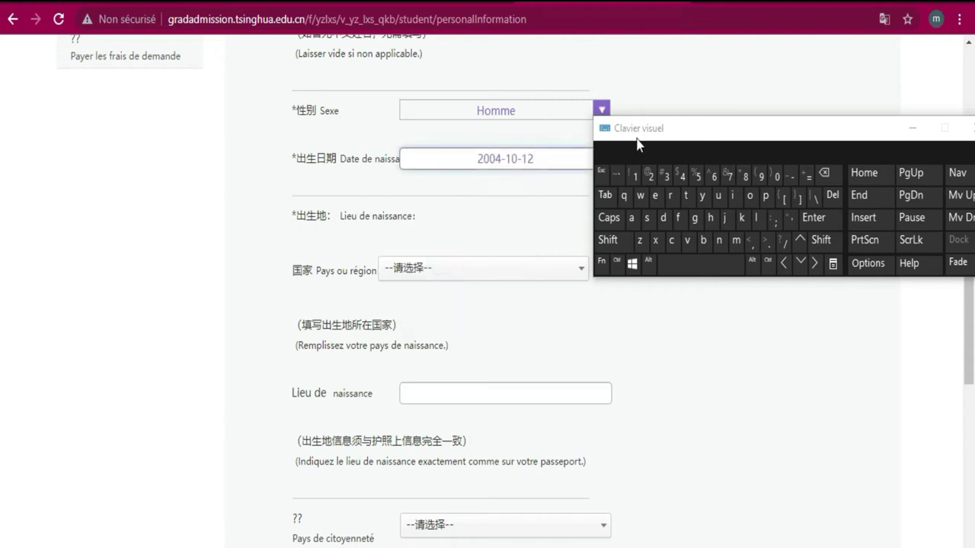
drag(717, 126, 730, 195)
click(547, 153)
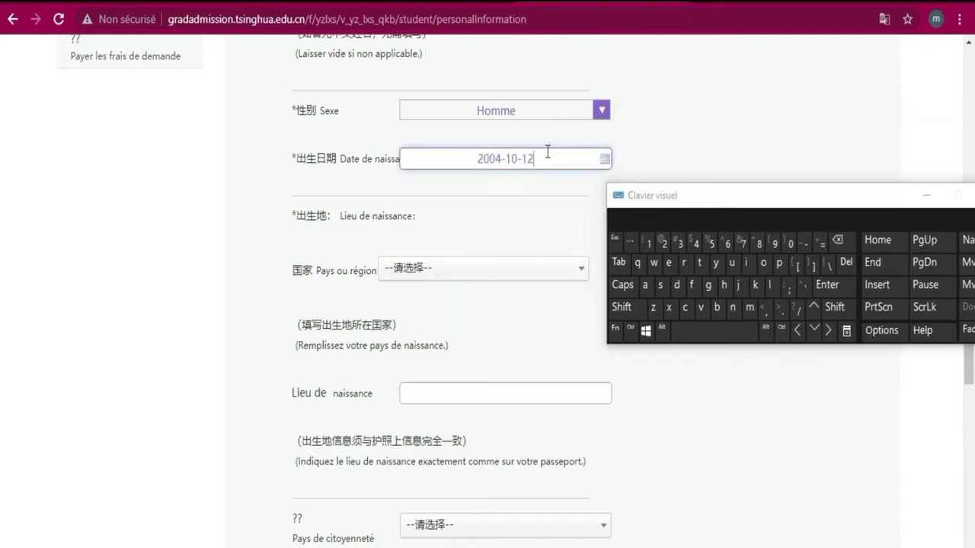
click(502, 272)
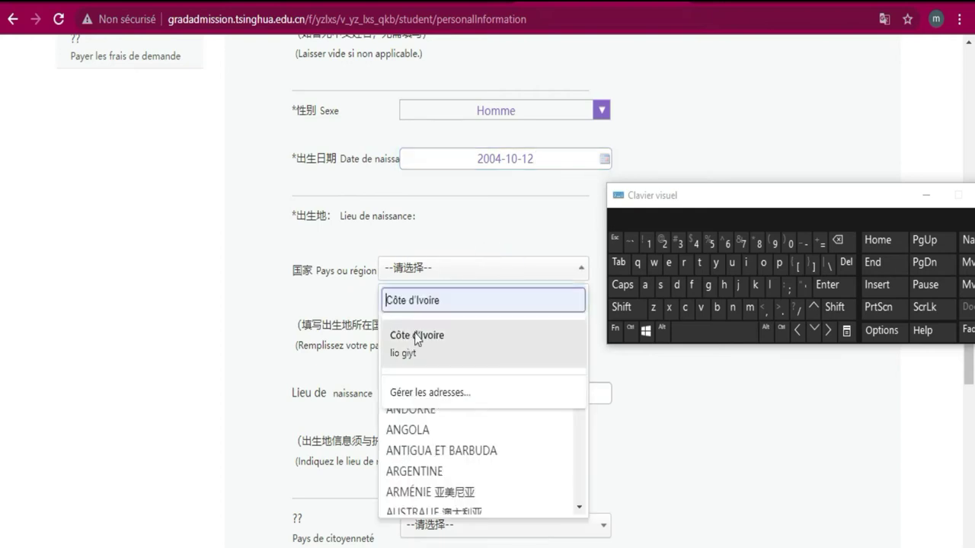
click(579, 481)
click(579, 482)
click(579, 482)
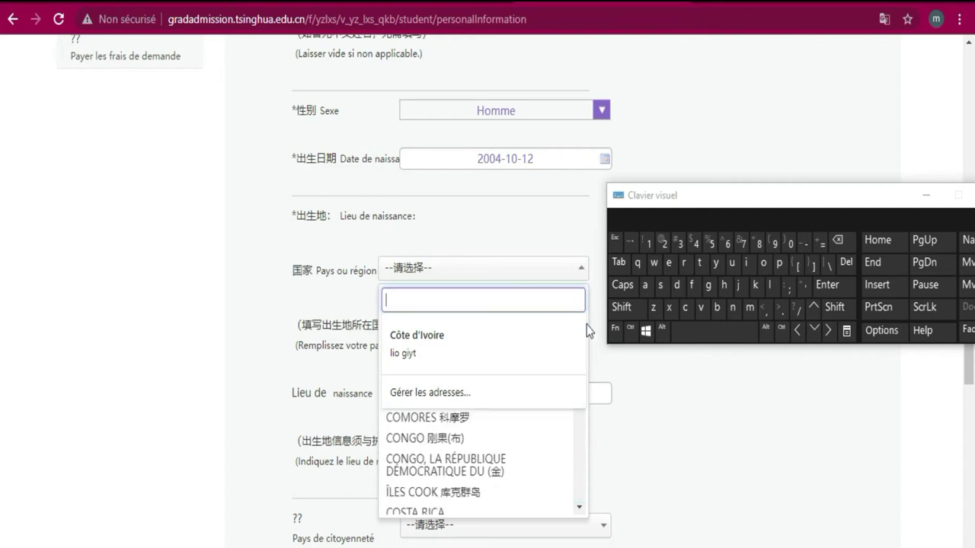
click(659, 414)
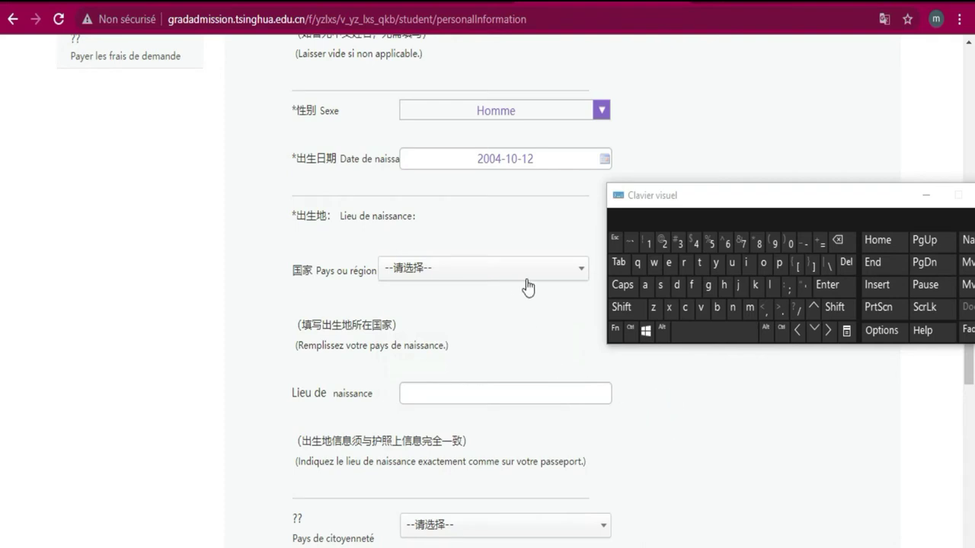
Set the applicant's country of birth to COTE D'IVOIRE
click(565, 276)
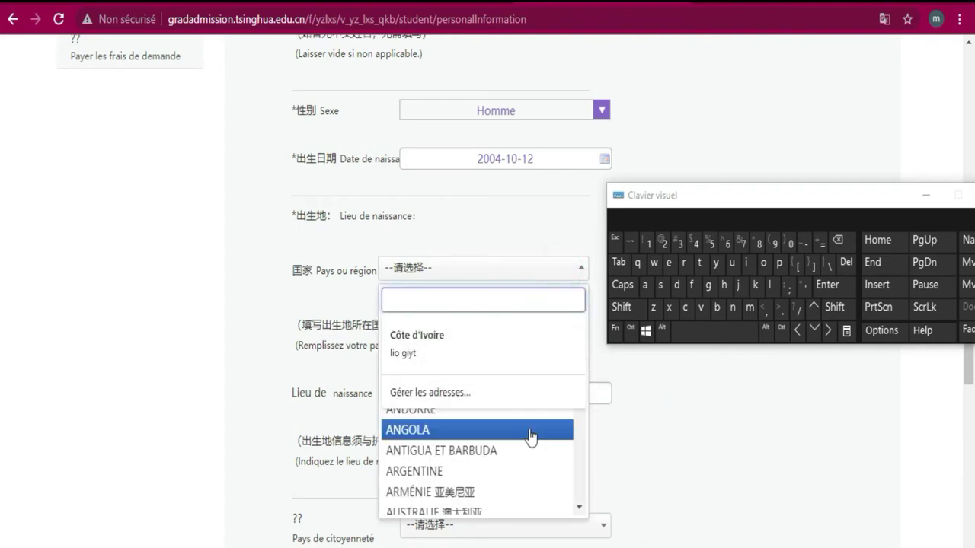
scroll(581, 512, down, 5)
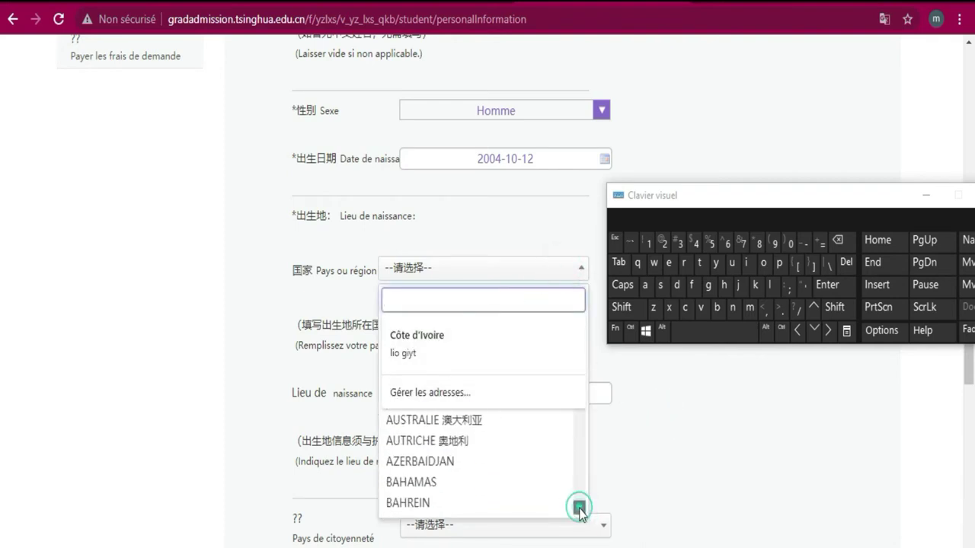
scroll(581, 512, down, 4)
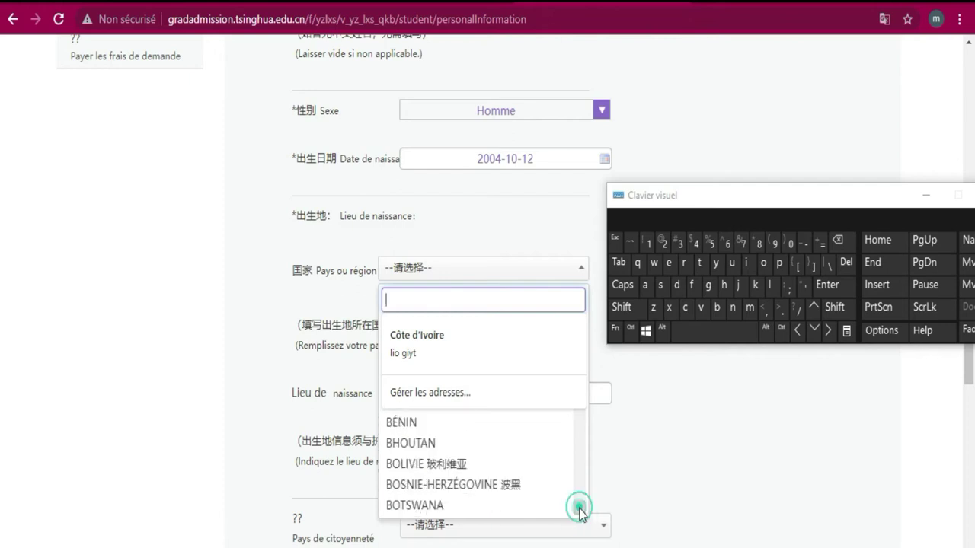
scroll(580, 512, down, 1)
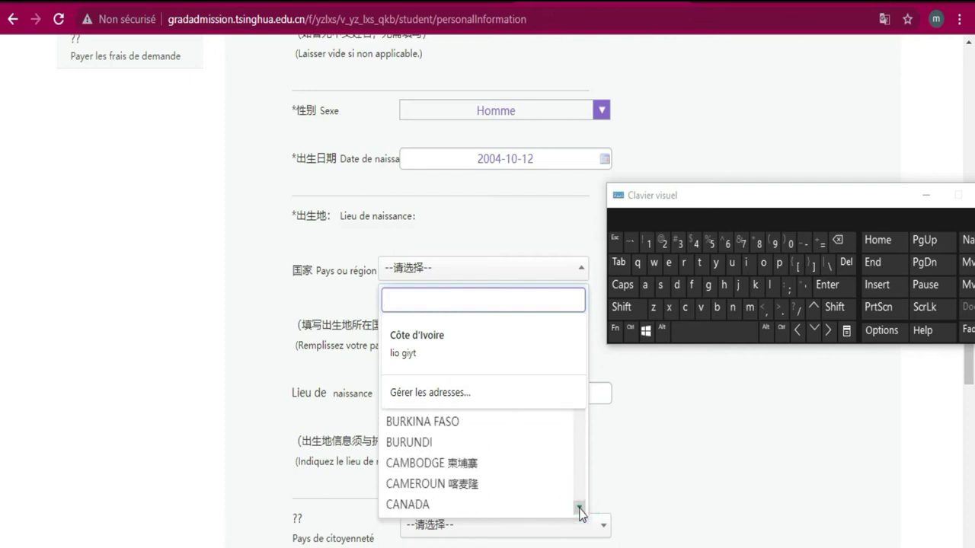
scroll(580, 511, down, 5)
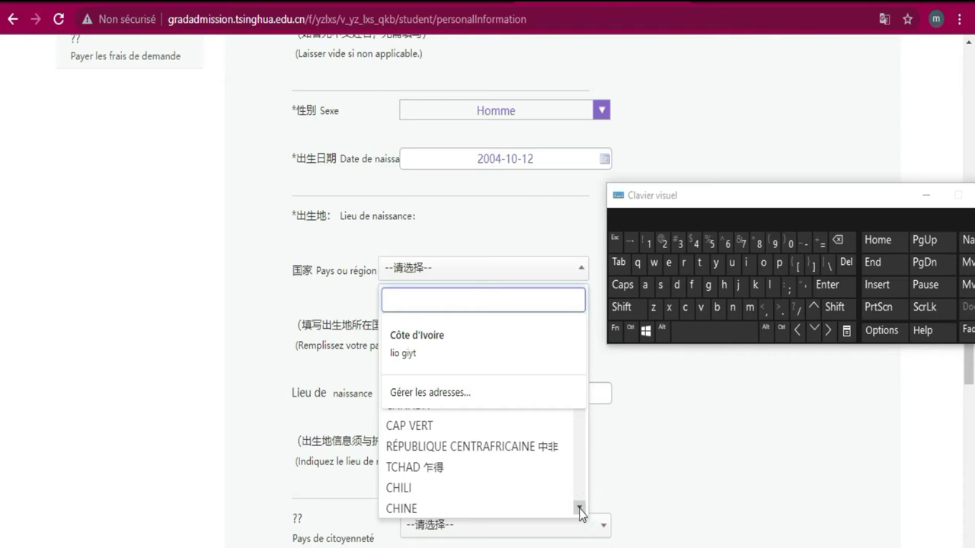
scroll(580, 511, down, 3)
scroll(580, 511, down, 2)
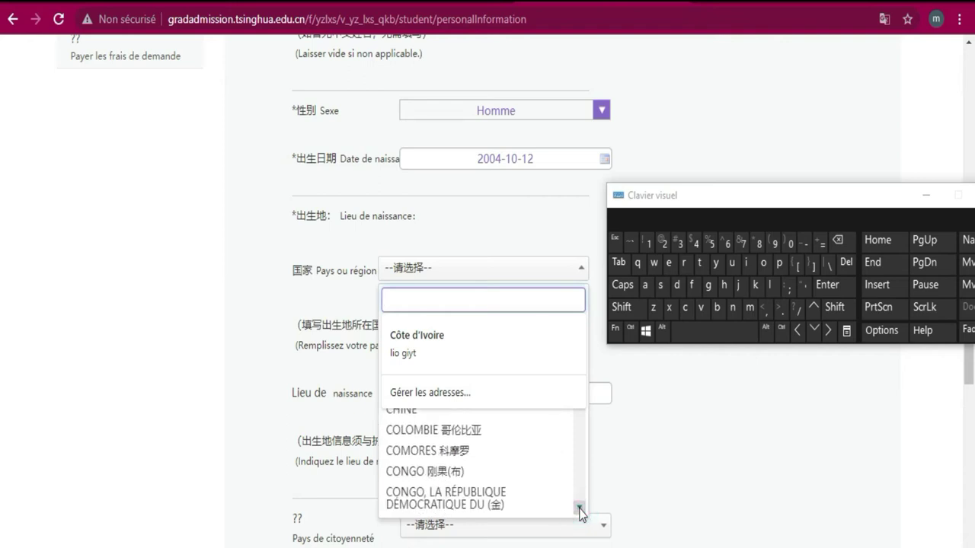
scroll(580, 512, down, 1)
scroll(580, 512, down, 1)
click(463, 500)
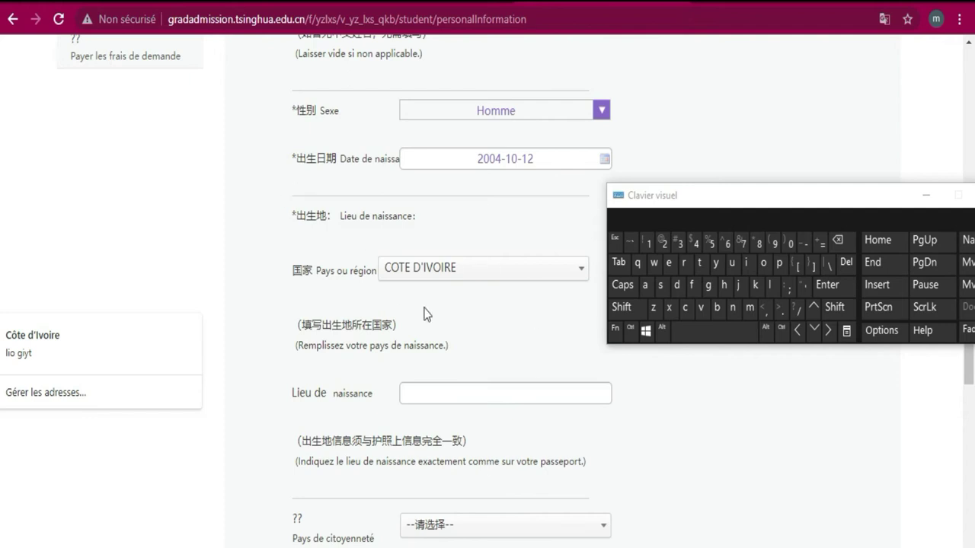
Enter Abidjan as the place of birth with the on-screen keyboard, capitalizing only the first letter
click(485, 394)
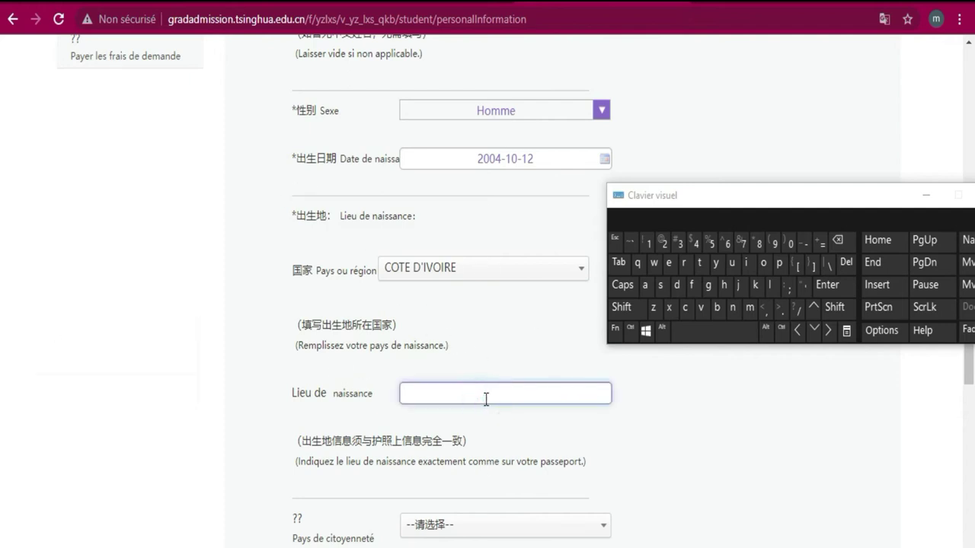
click(645, 284)
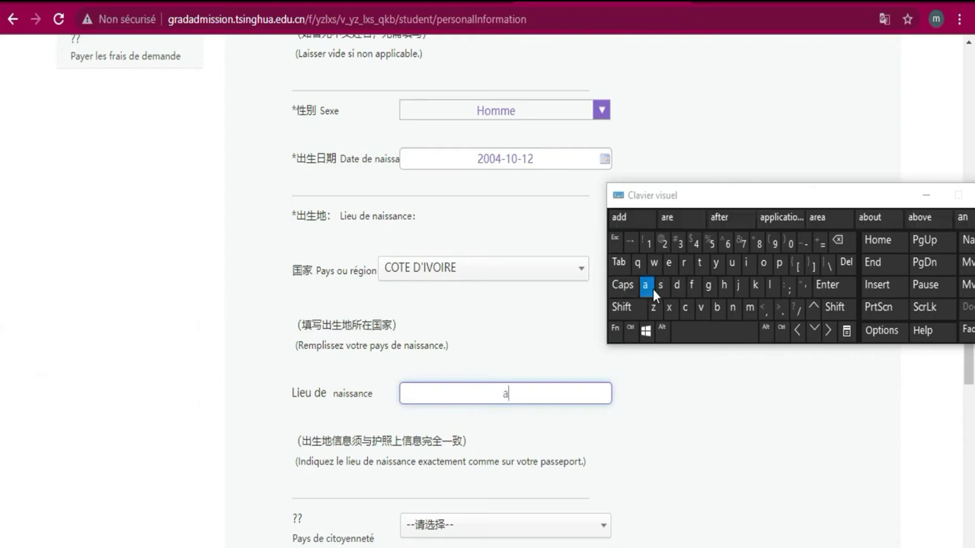
click(838, 241)
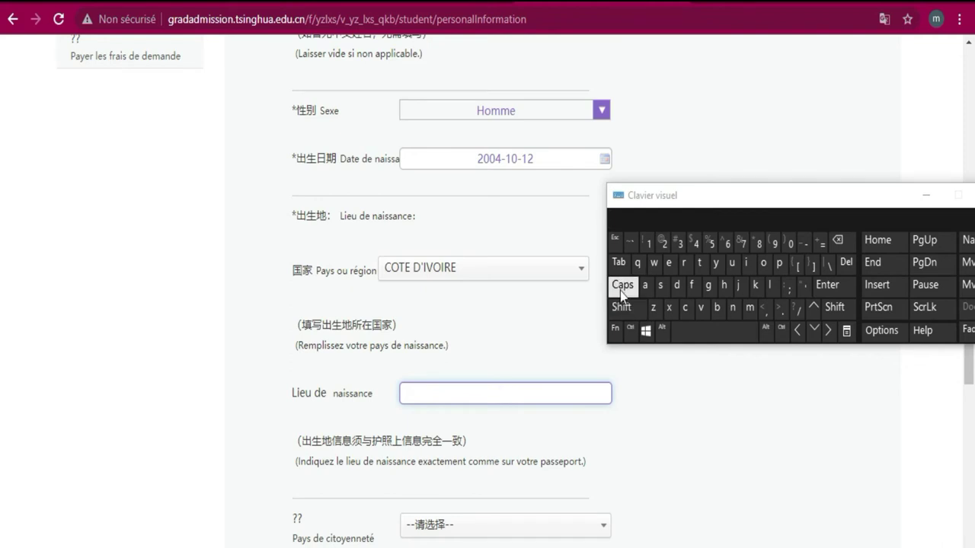
click(622, 285)
click(645, 286)
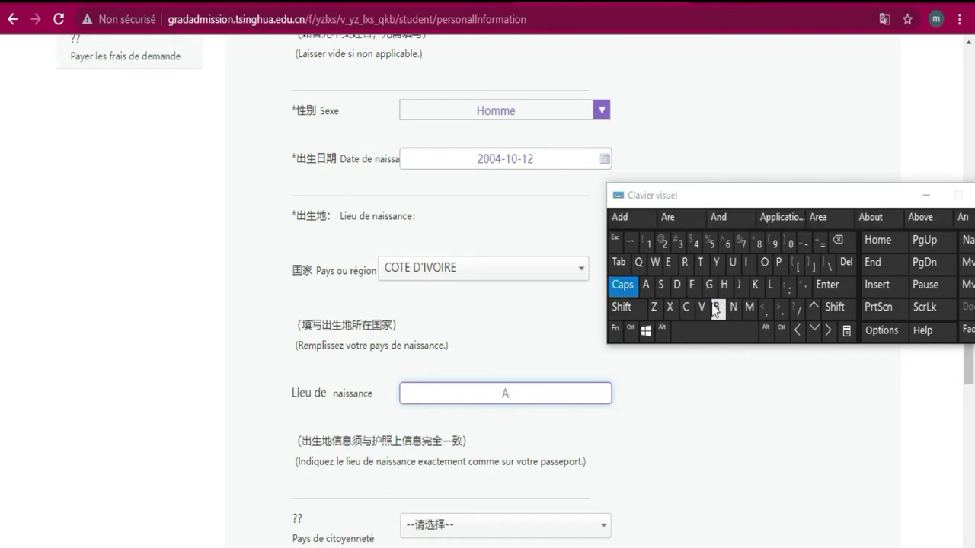
click(622, 285)
click(716, 307)
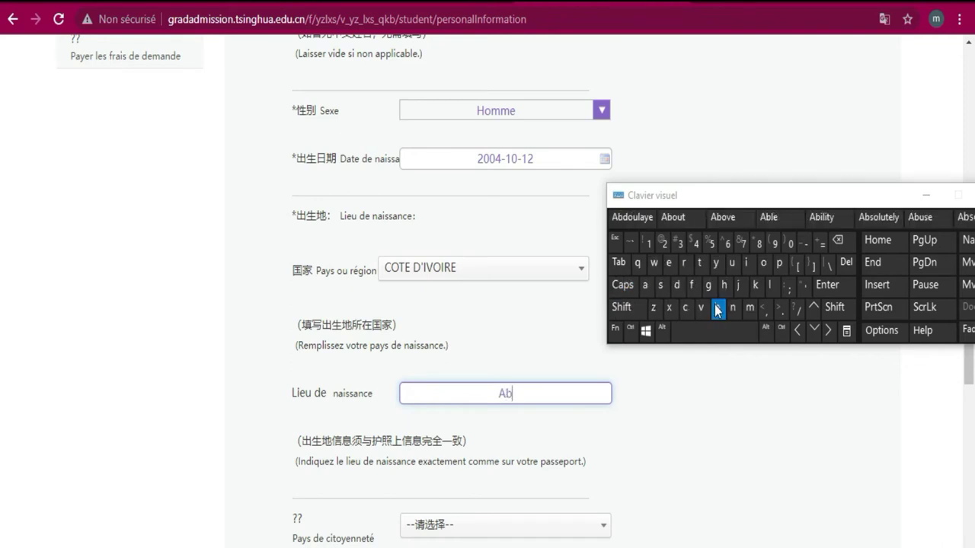
click(746, 262)
click(677, 285)
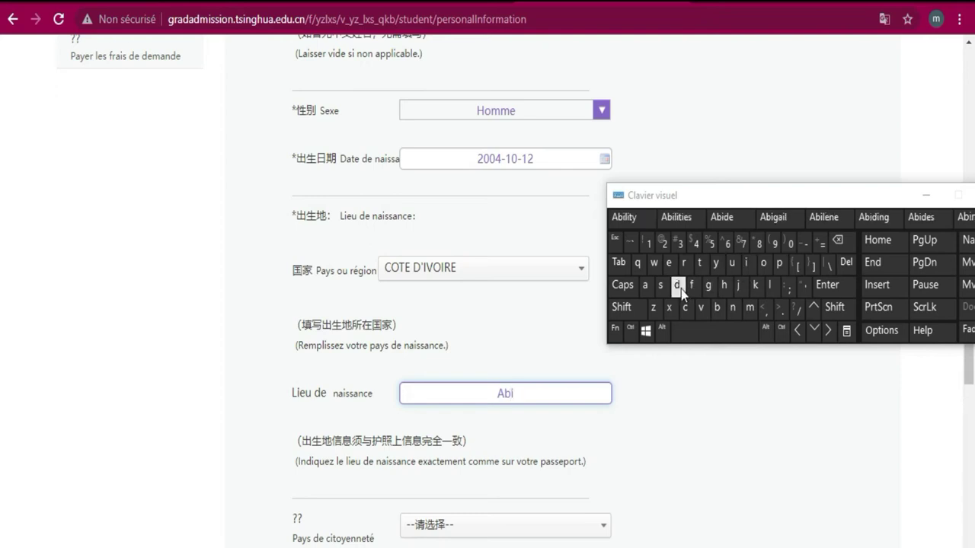
click(738, 285)
click(645, 285)
click(732, 306)
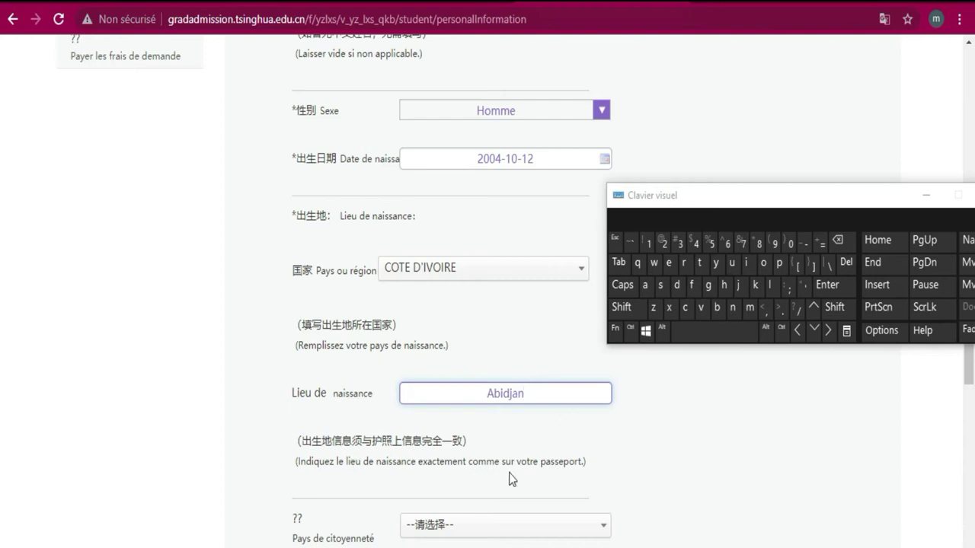
Filter the citizenship countries by "co" and set the country of citizenship to COTE D'IVOIRE
scroll(533, 502, down, 2)
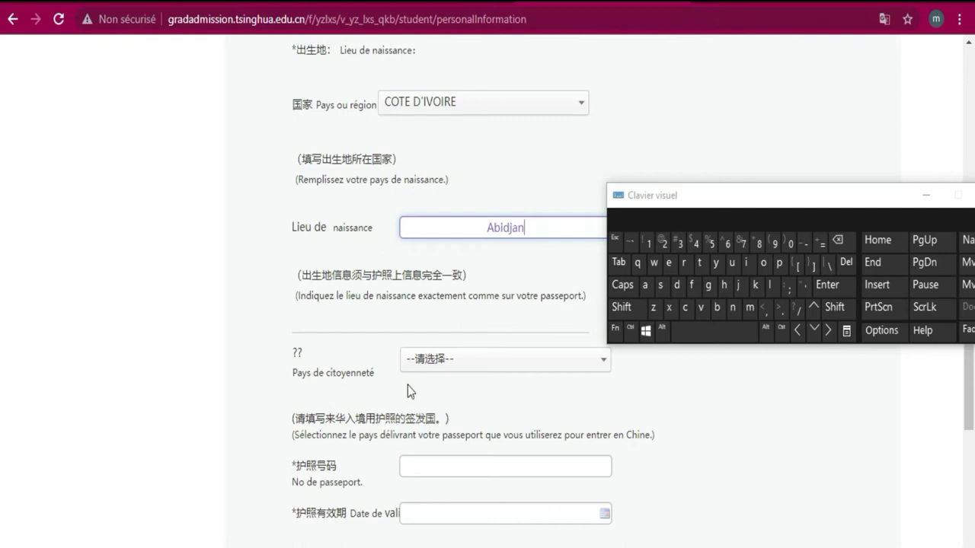
click(553, 370)
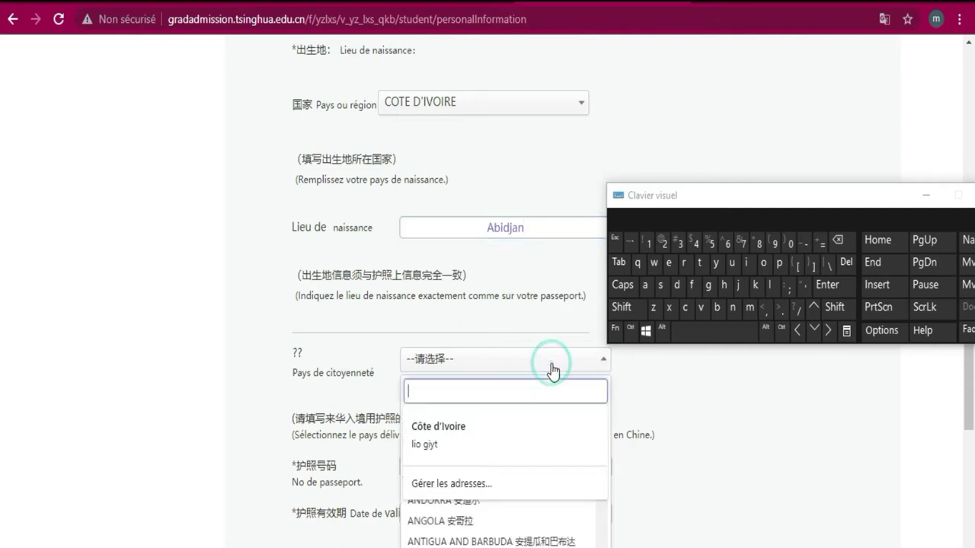
click(684, 309)
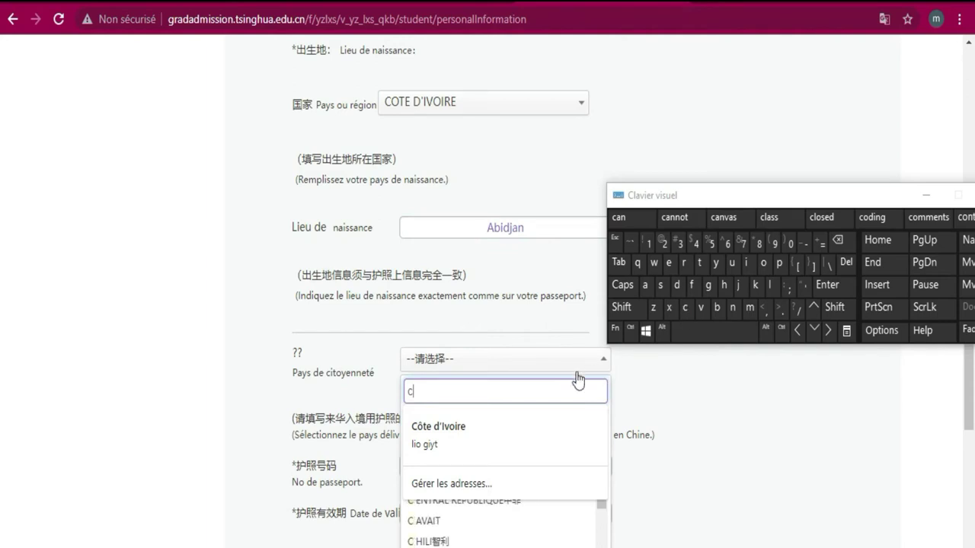
click(763, 263)
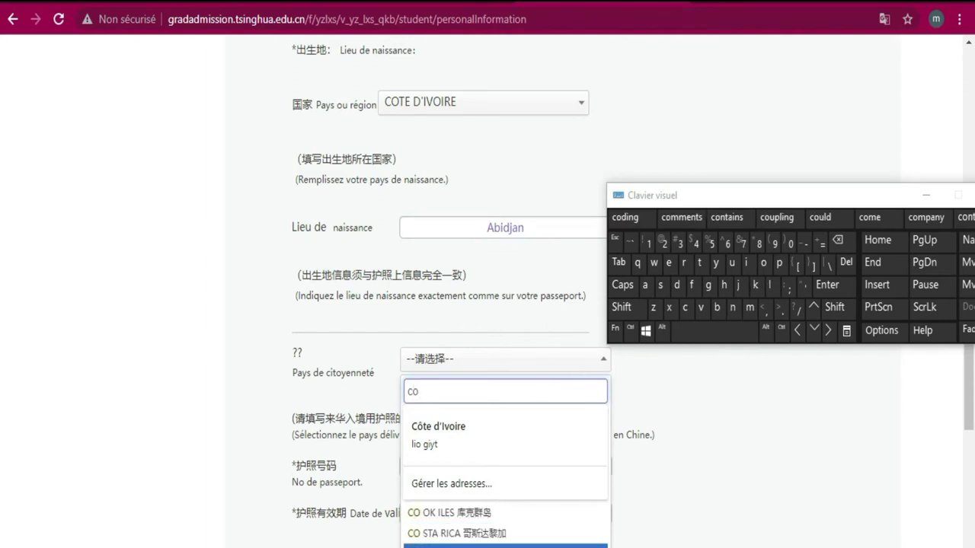
click(487, 544)
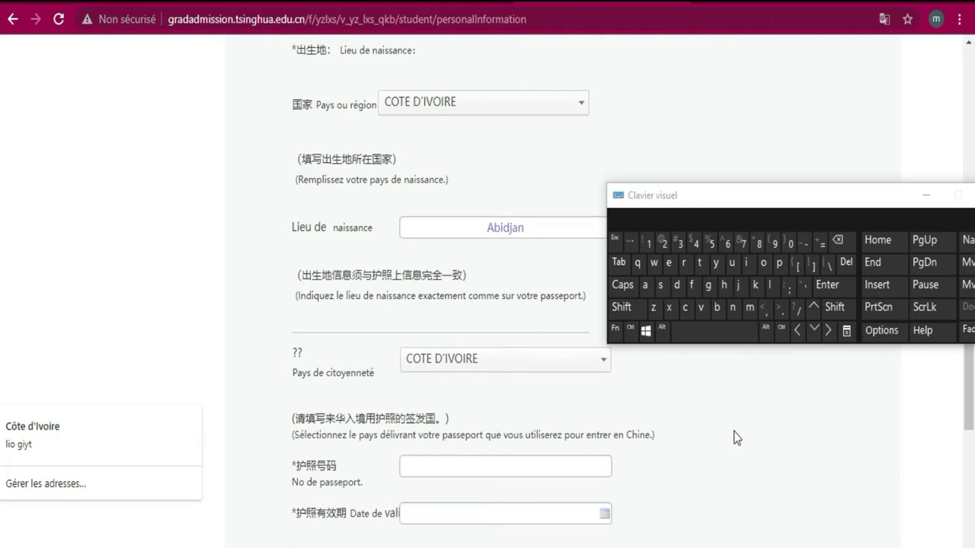
Enter the applicant's passport number with the on-screen keyboard
scroll(530, 409, down, 1)
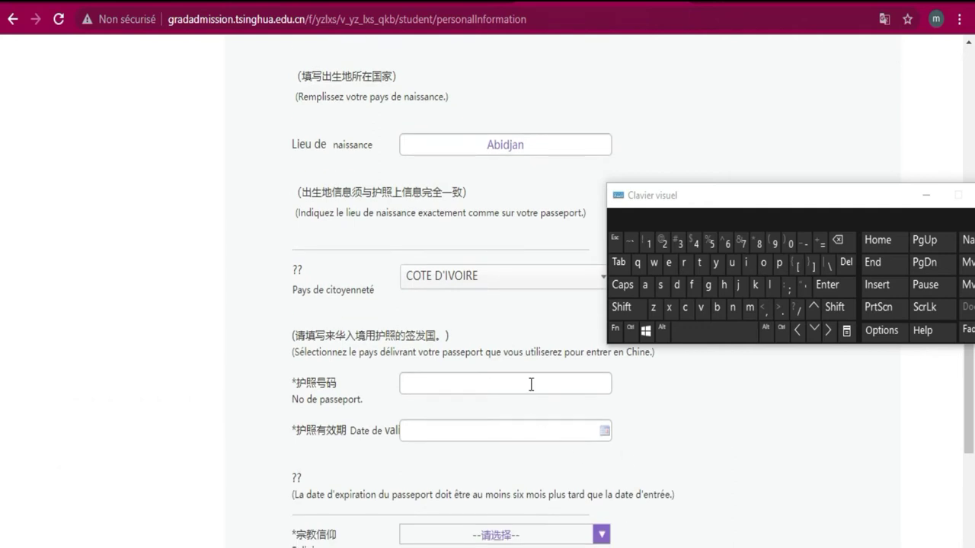
click(531, 384)
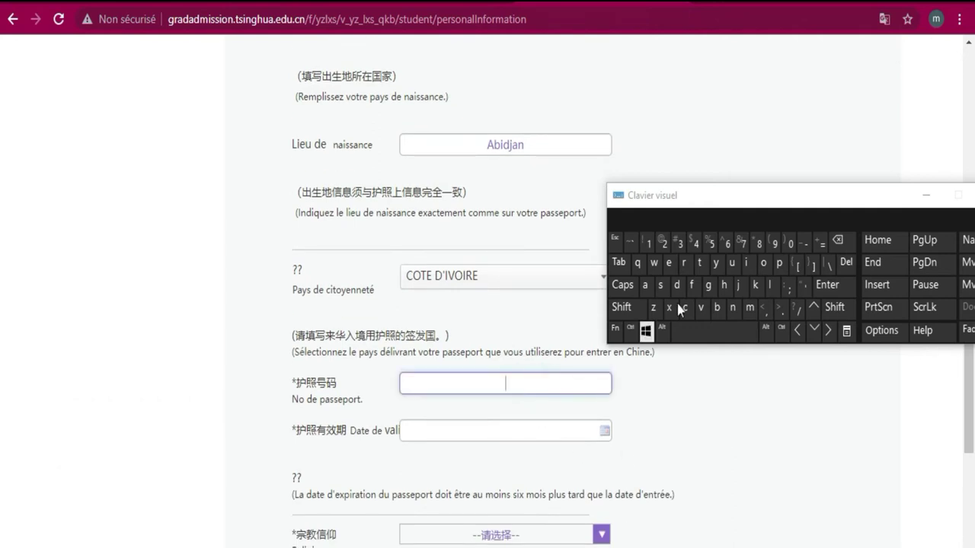
text(2)
click(680, 242)
click(645, 285)
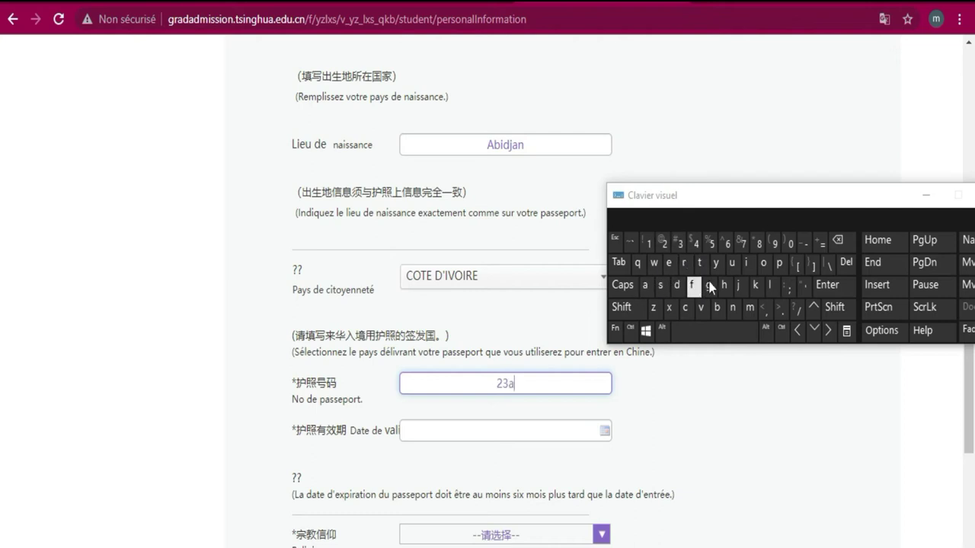
click(751, 284)
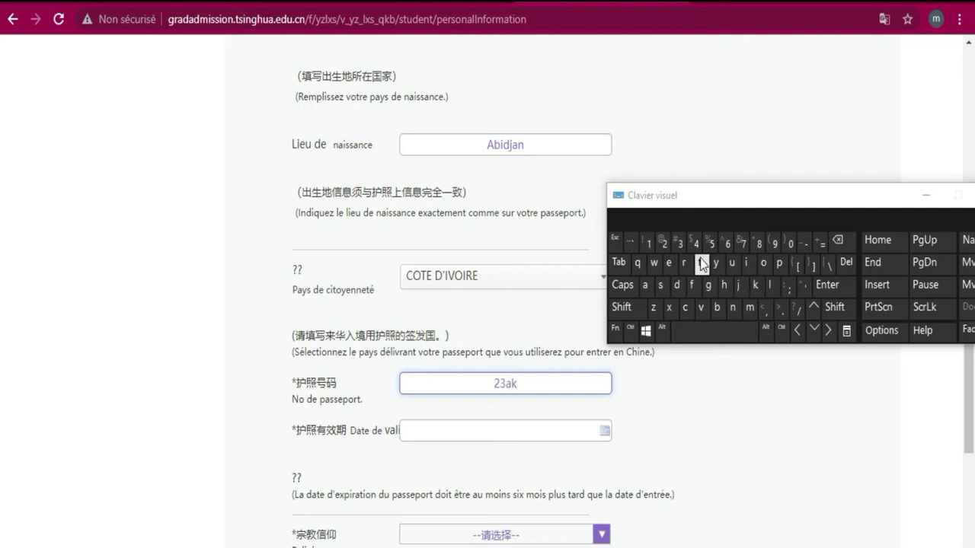
click(695, 243)
click(710, 244)
click(730, 243)
click(743, 244)
click(758, 244)
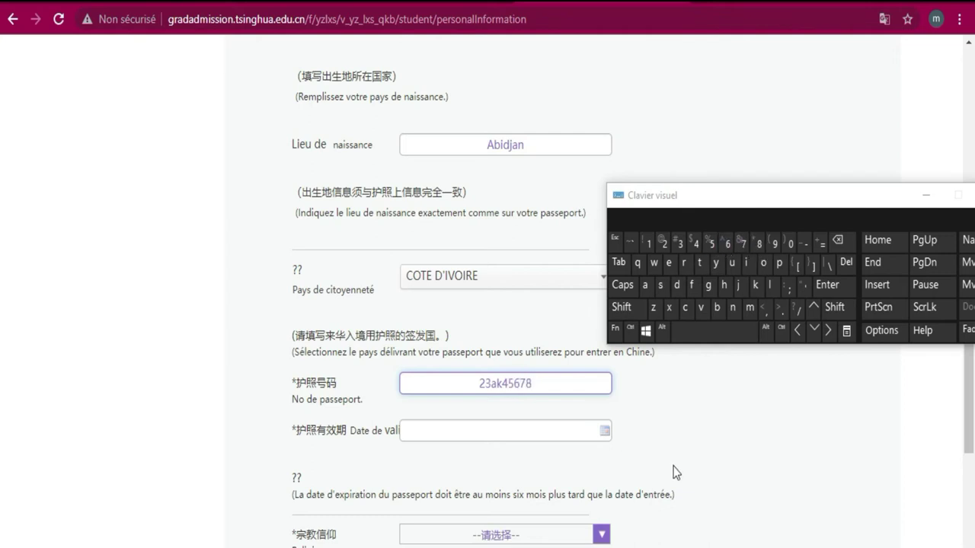
Set the passport's expiry date to 2025-10-14 in the calendar
click(462, 431)
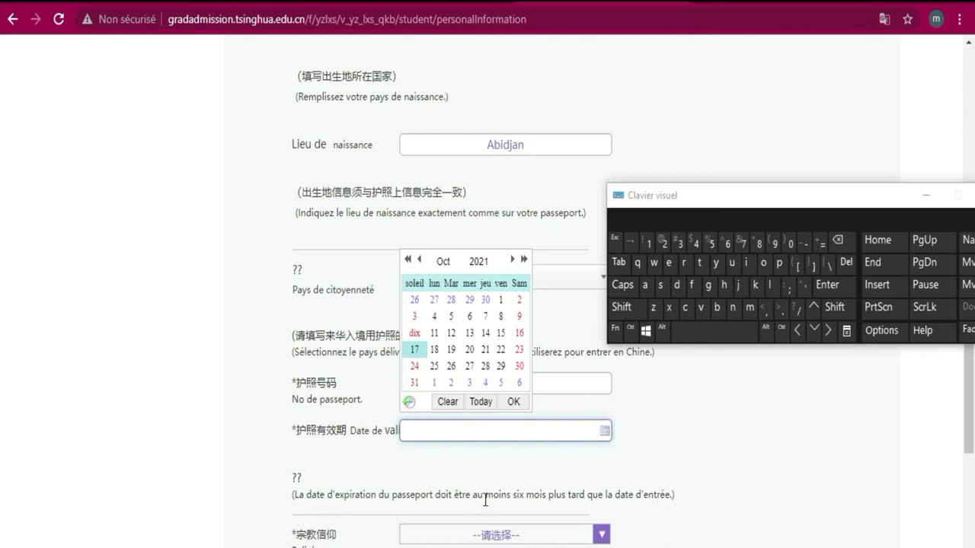
click(549, 429)
click(481, 266)
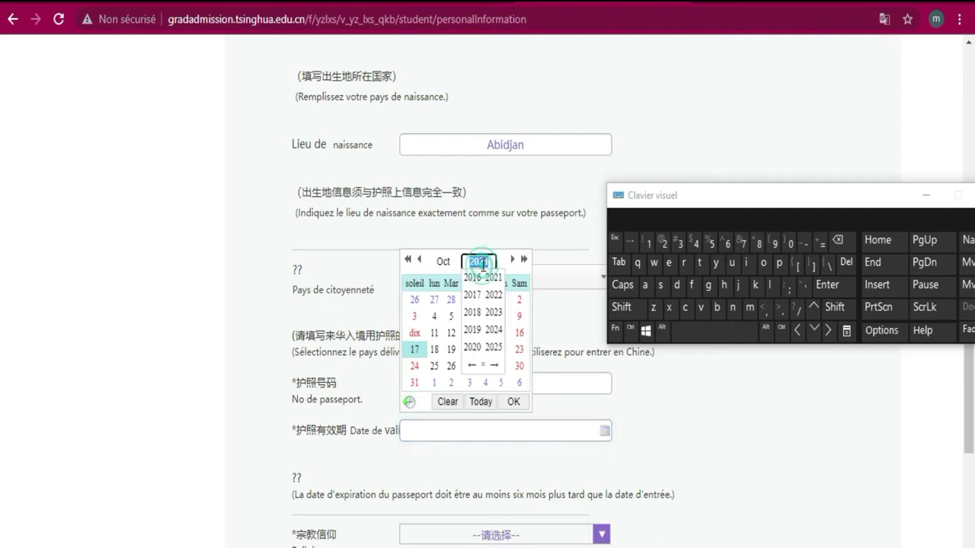
click(494, 344)
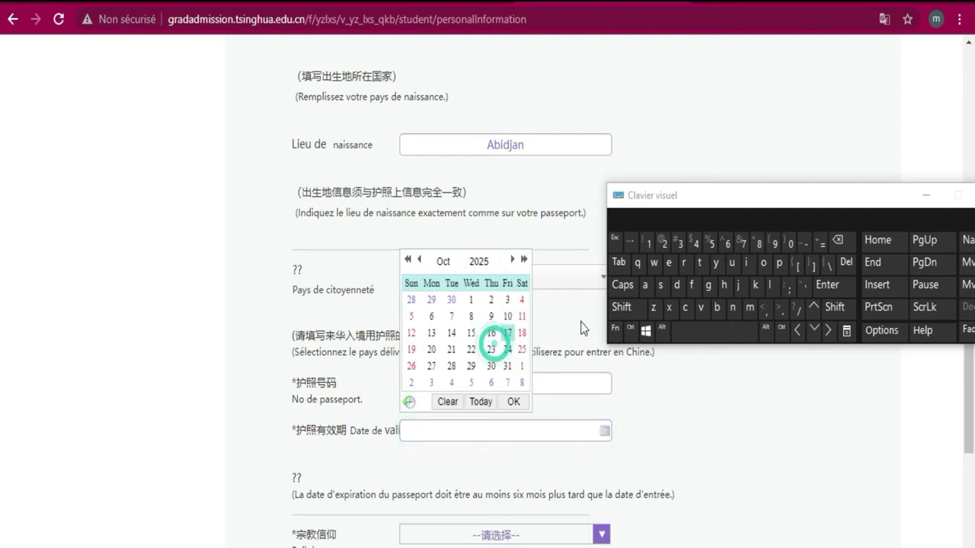
click(452, 332)
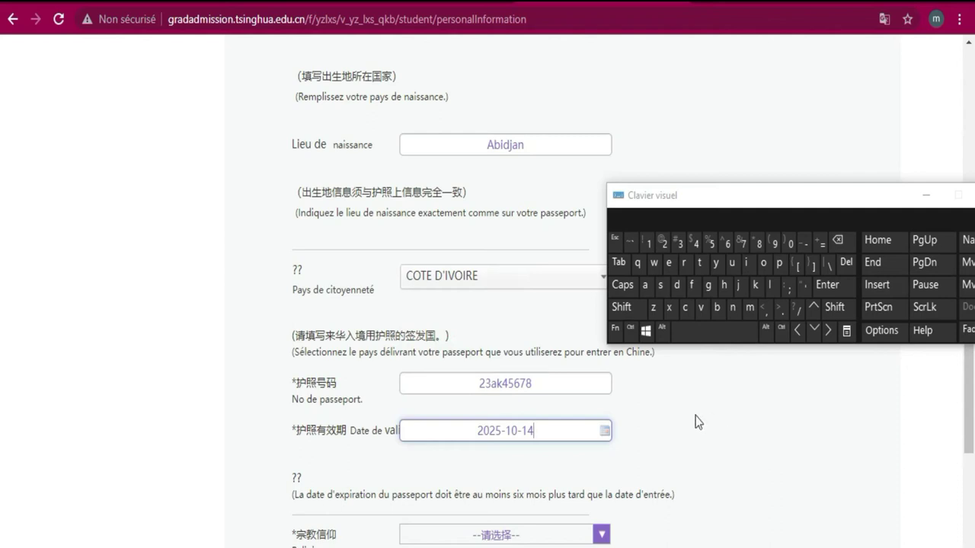
Move the on-screen keyboard clear of the form fields and set the applicant's religion to Catholicisme
scroll(664, 415, down, 3)
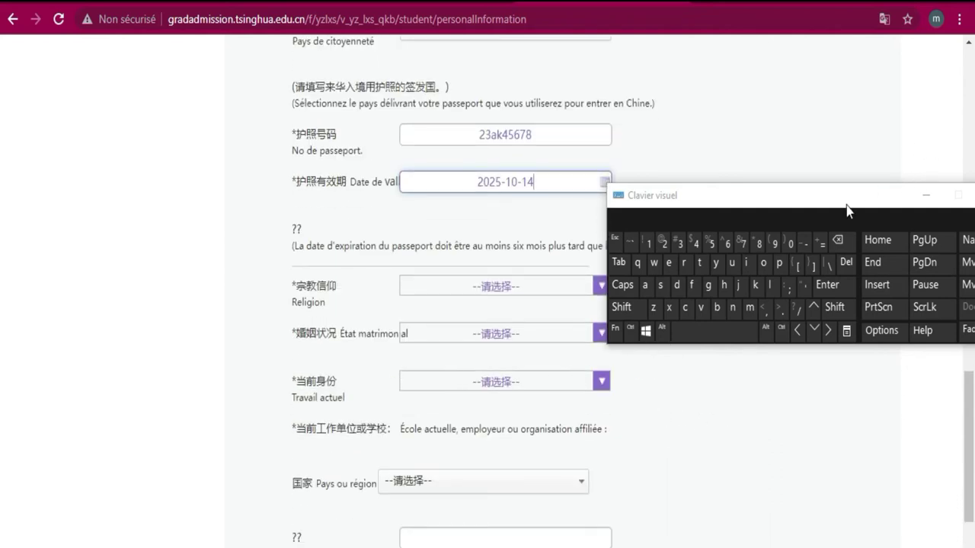
drag(843, 198, 863, 58)
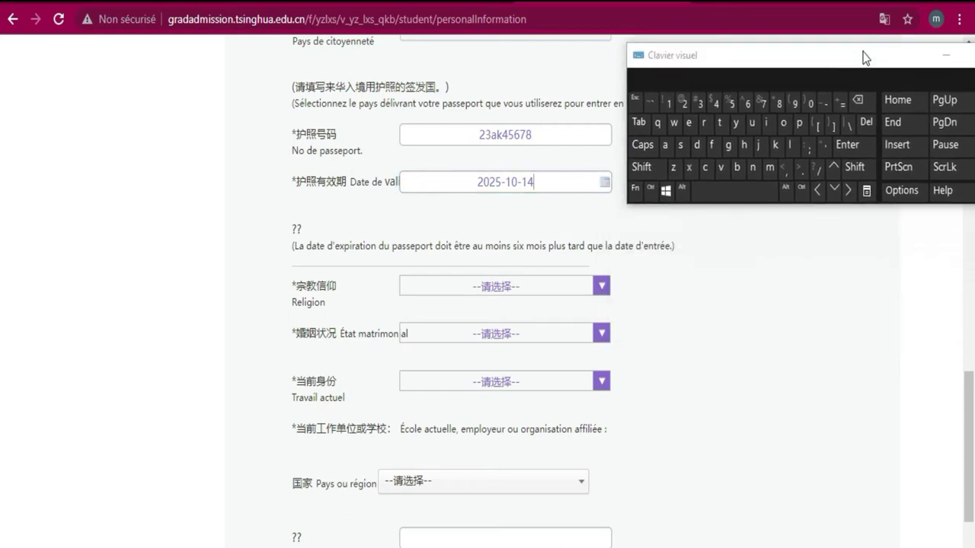
click(600, 288)
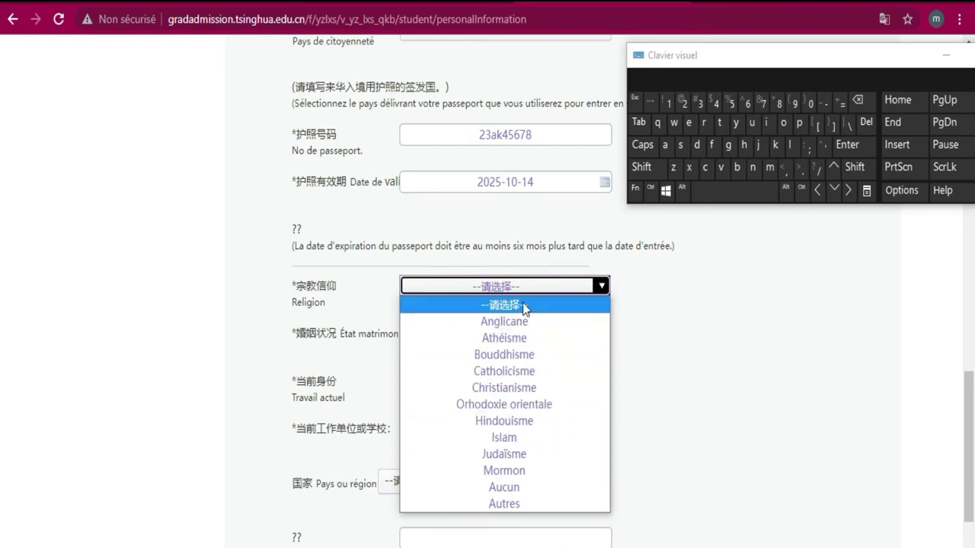
click(524, 371)
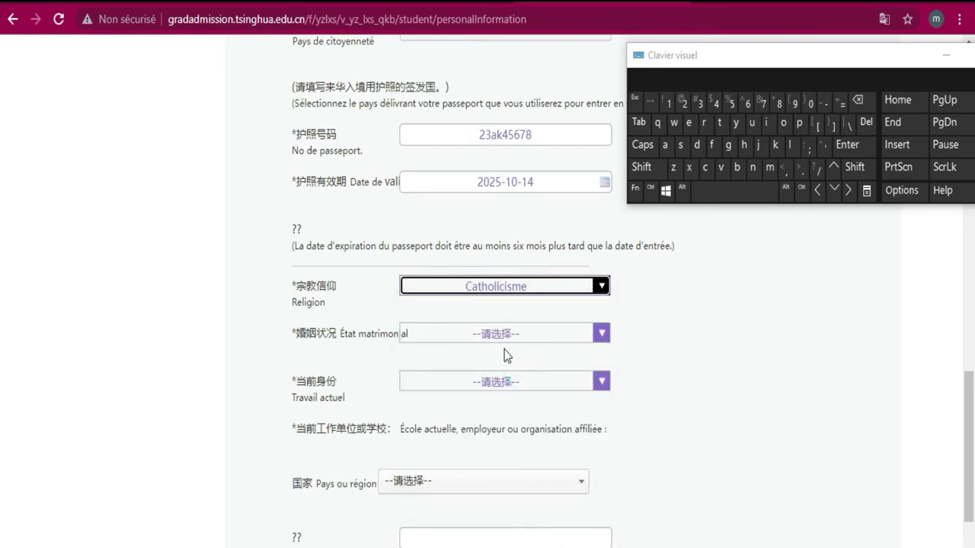
Set the applicant's marital status to Célibataire and the current occupation to Étudiant
click(602, 334)
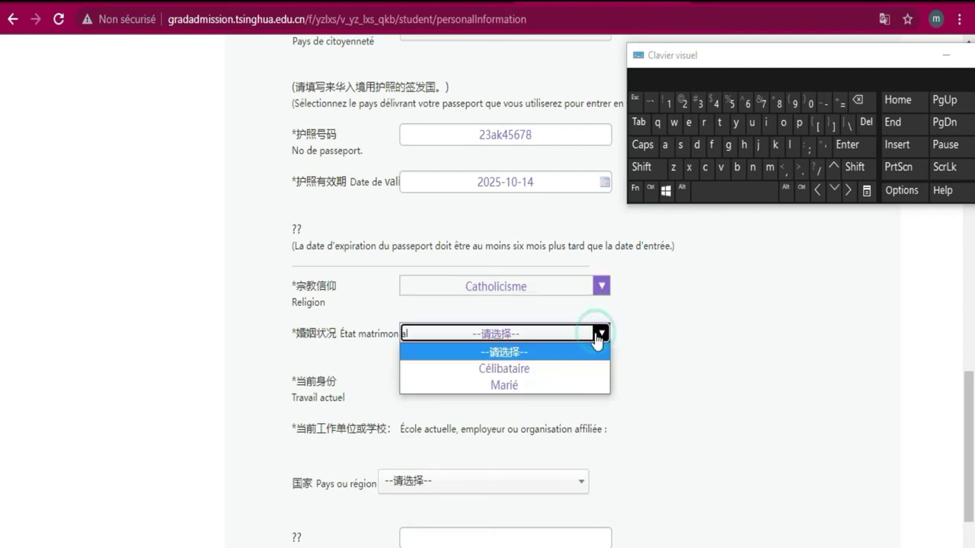
click(528, 370)
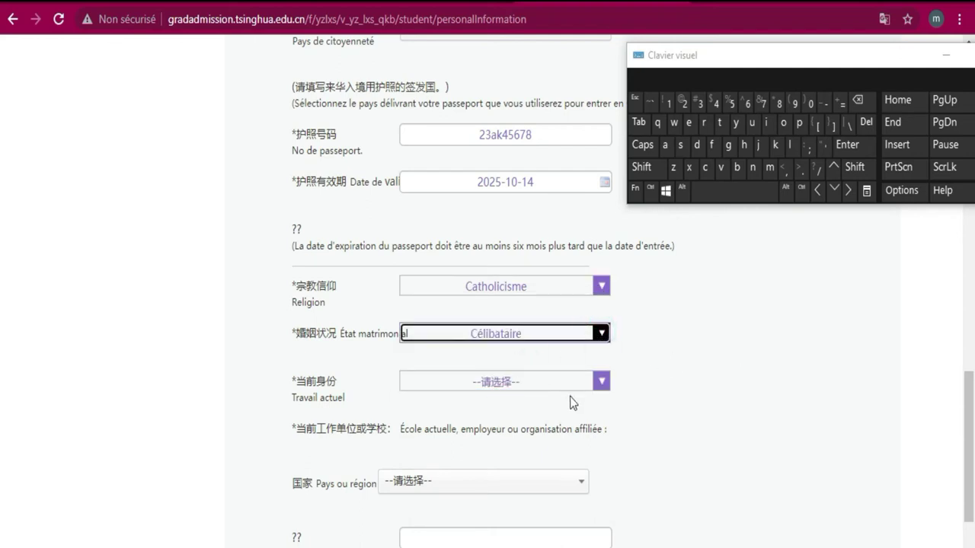
click(602, 385)
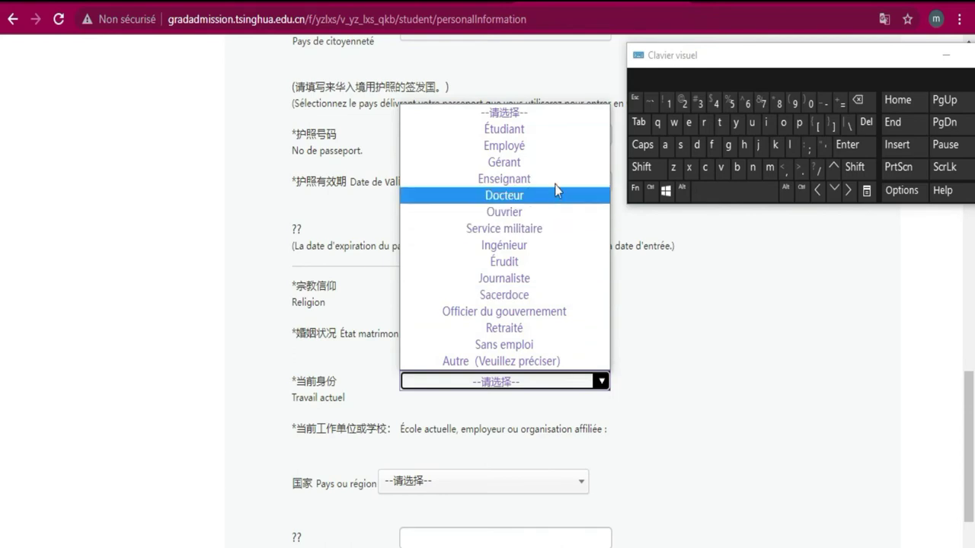
click(523, 129)
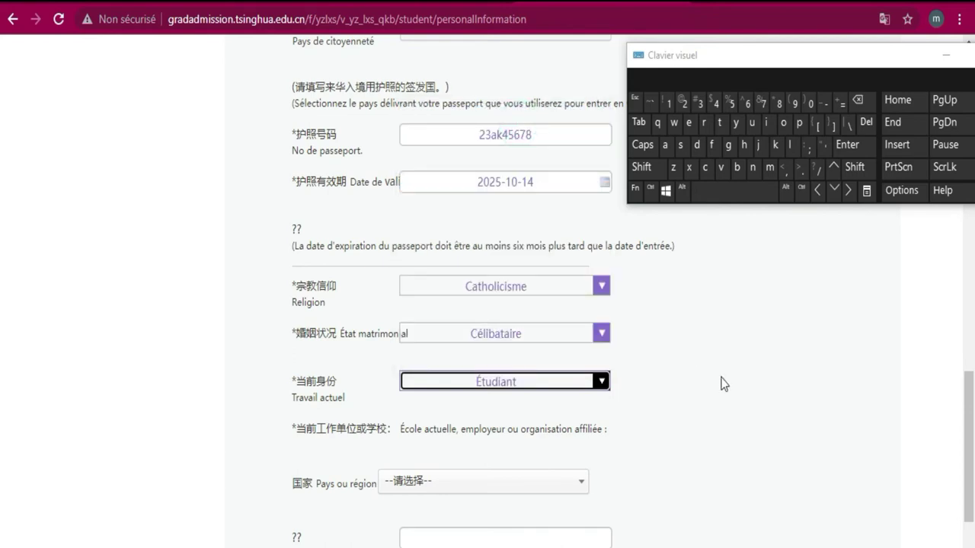
Filter the current school's country list by "cot" and choose COTE D'IVOIRE
click(578, 487)
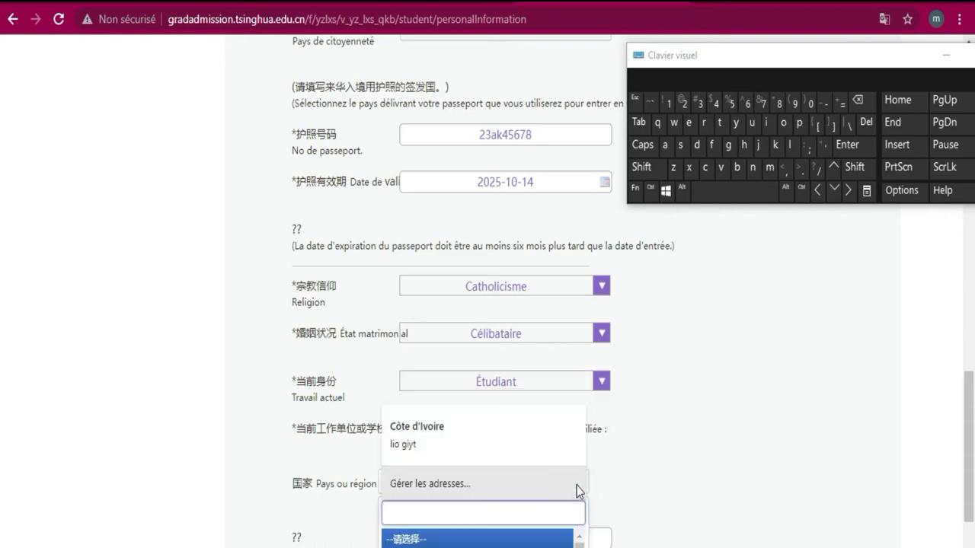
scroll(971, 386, down, 2)
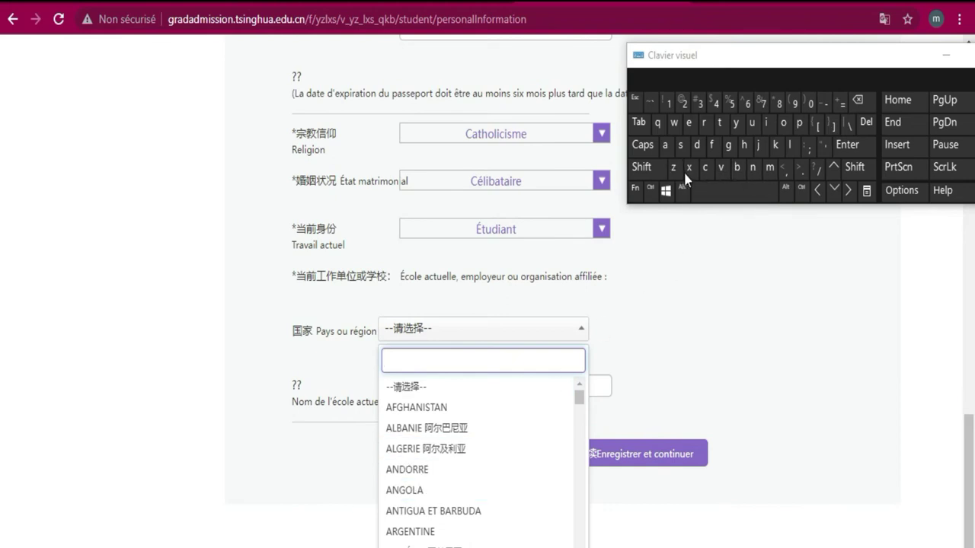
click(702, 170)
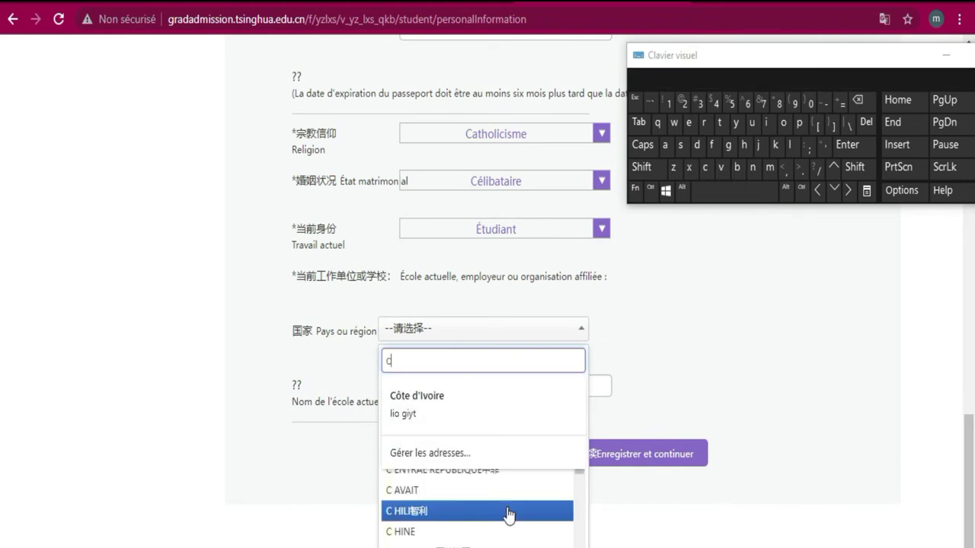
click(783, 124)
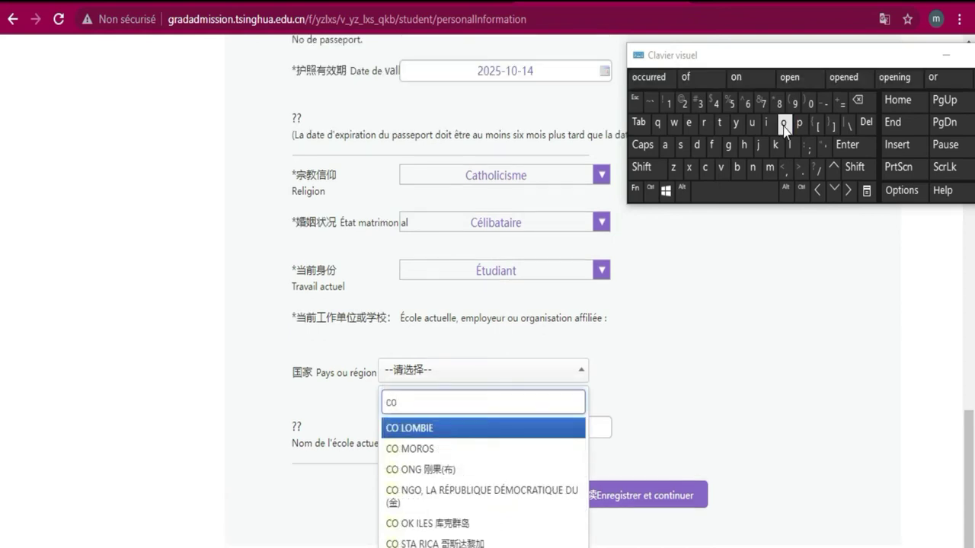
click(719, 122)
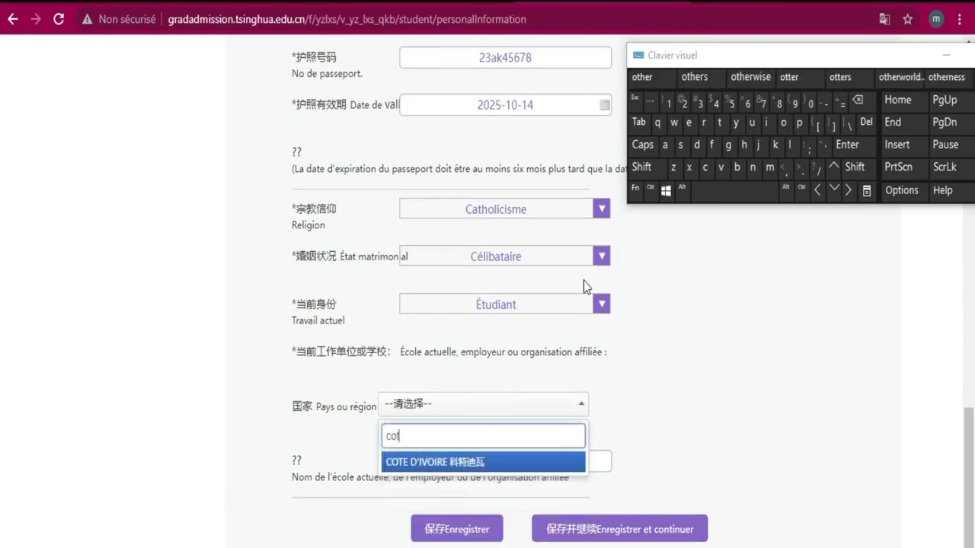
click(483, 461)
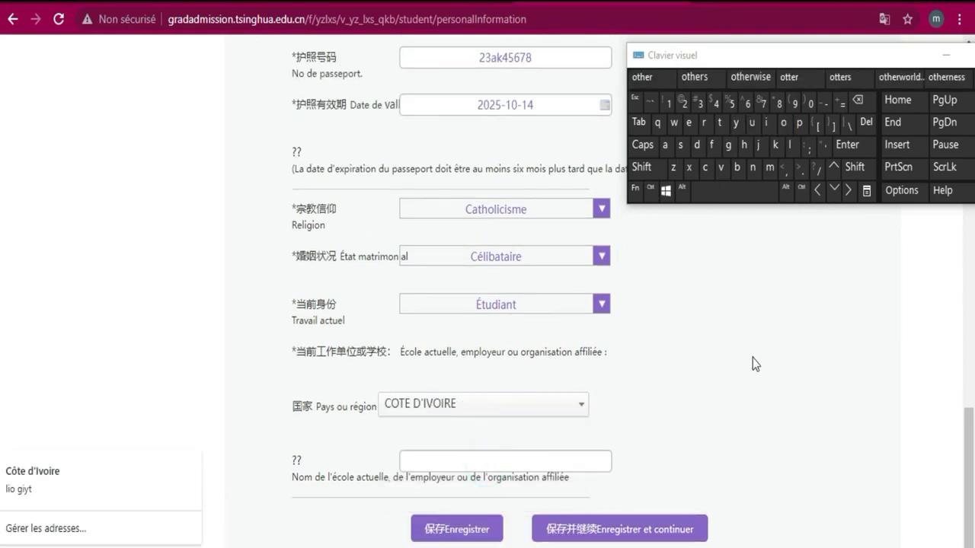
Try to save the personal information form and continue with the current school's name left blank, and dismiss the message
click(517, 461)
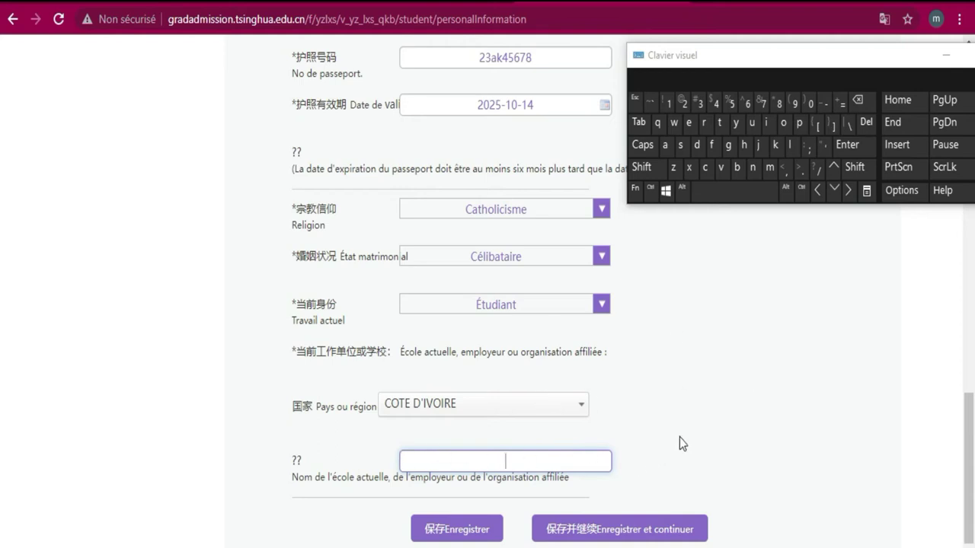
scroll(679, 437, up, 7)
scroll(679, 439, down, 6)
scroll(680, 442, up, 6)
scroll(680, 441, down, 8)
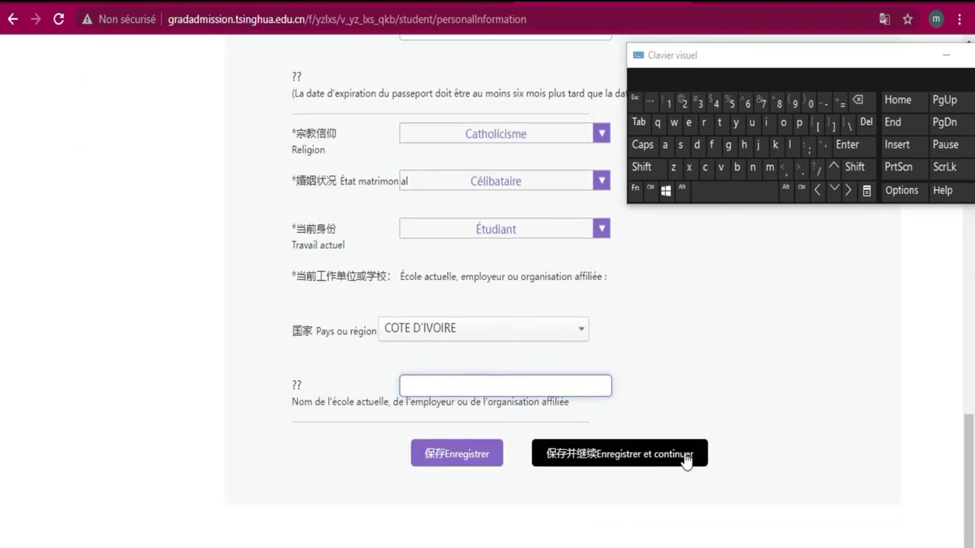
click(634, 457)
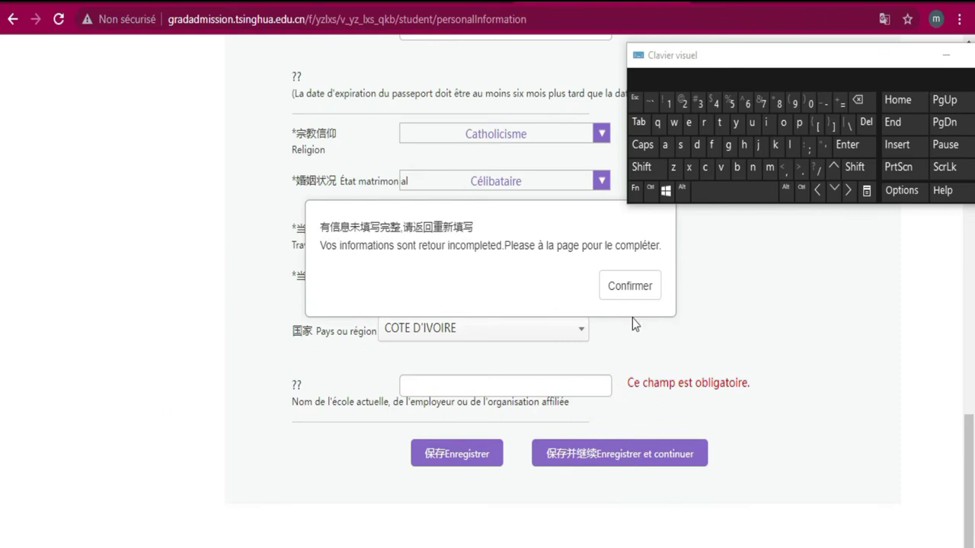
click(629, 288)
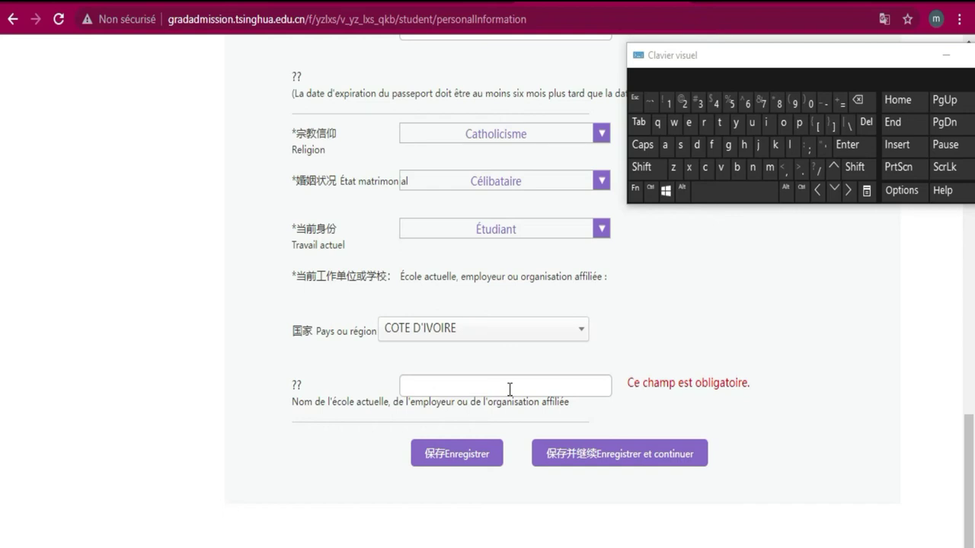
Enter ufhb as the current school's name with the on-screen keyboard, and save the form to continue to the education background
click(753, 123)
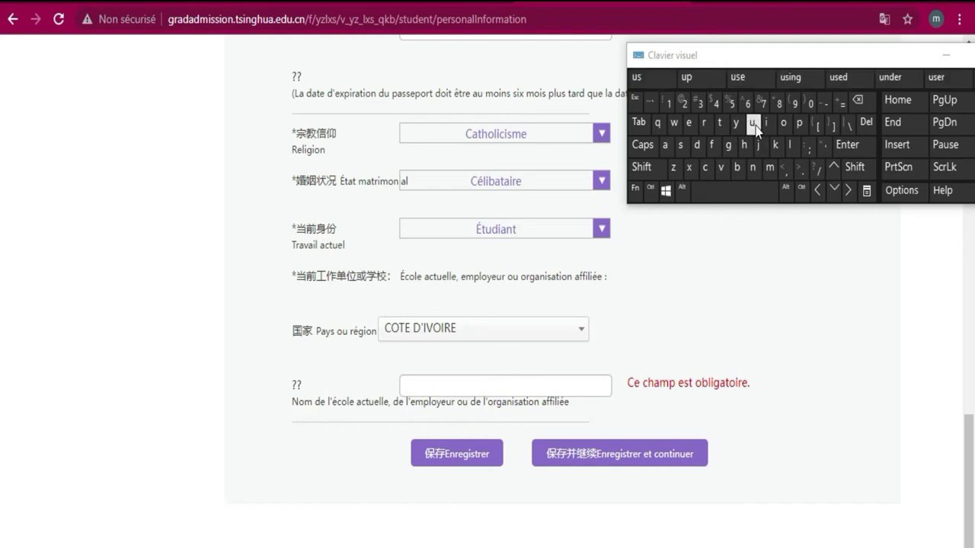
click(713, 148)
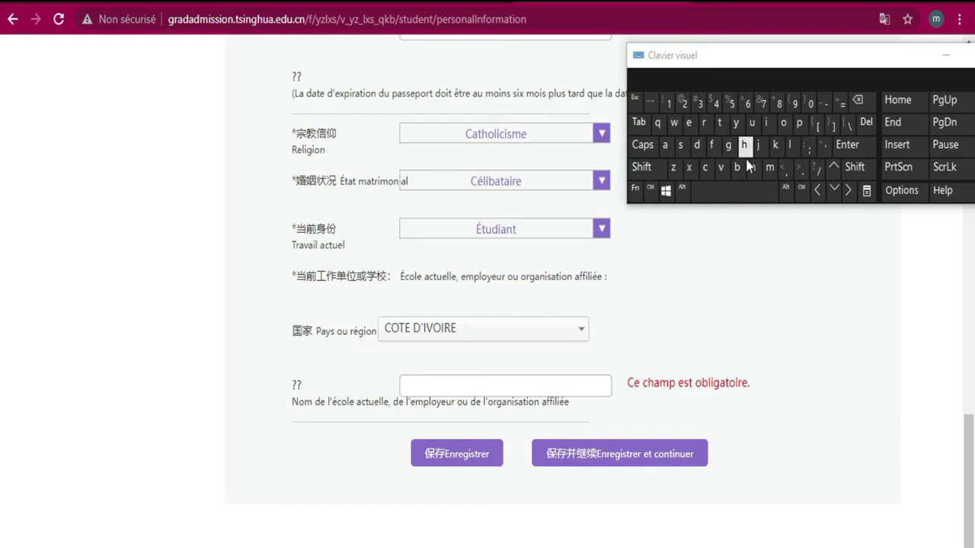
click(547, 387)
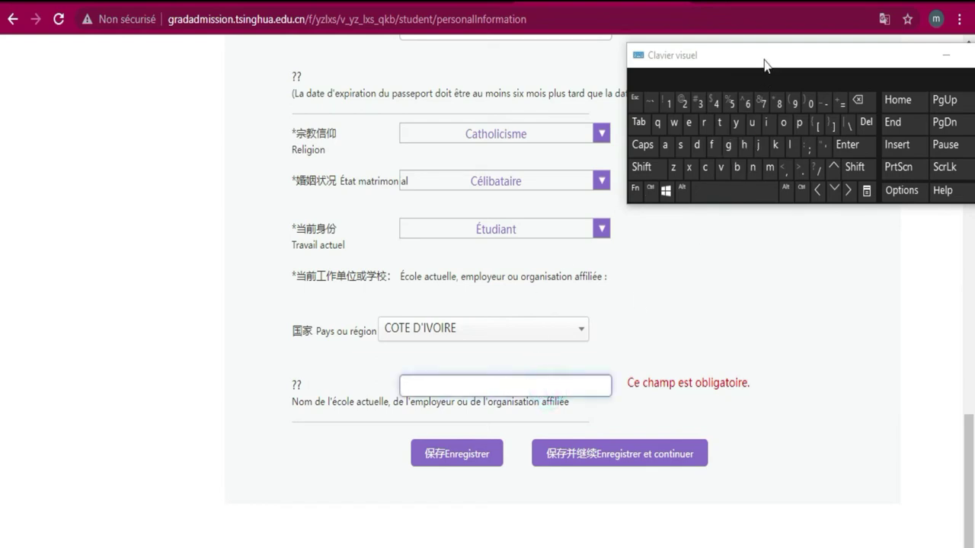
click(750, 136)
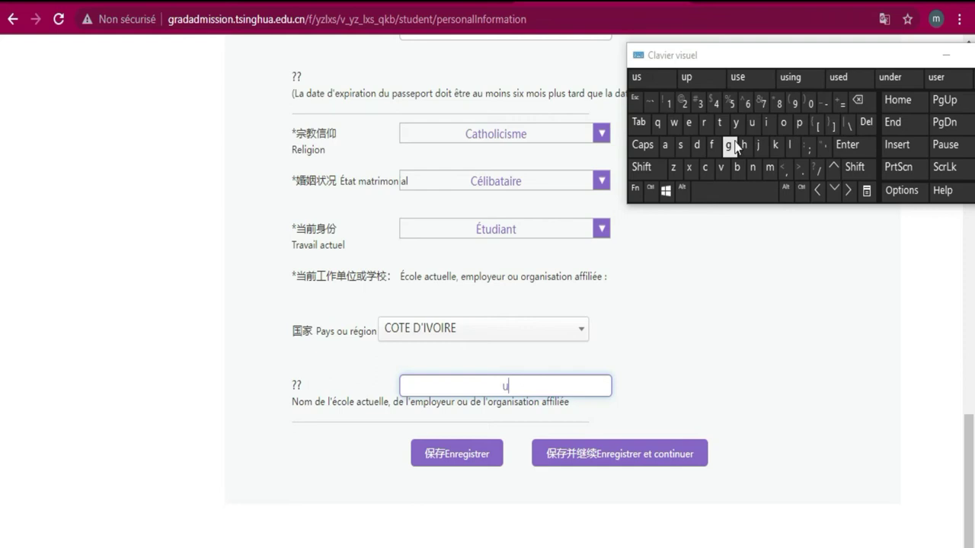
click(712, 145)
click(744, 145)
click(737, 167)
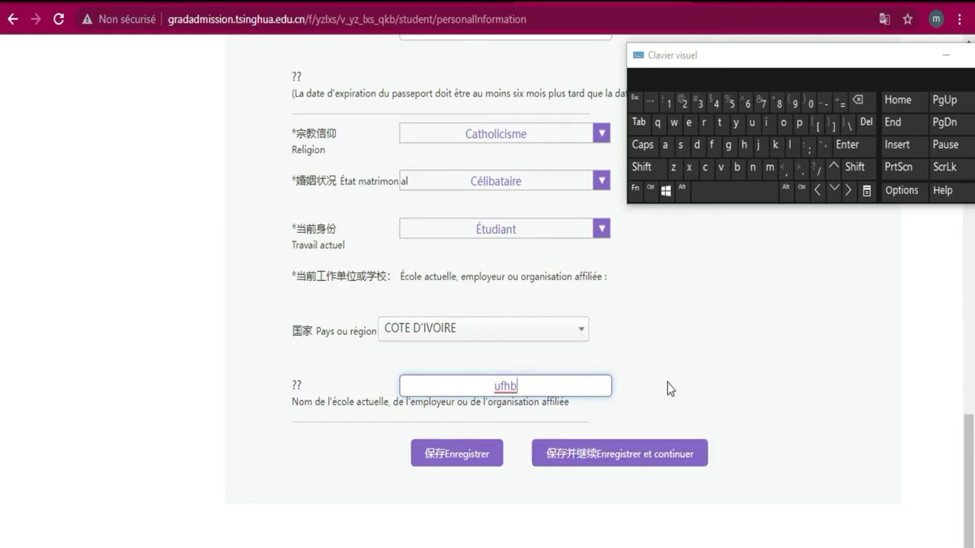
click(646, 470)
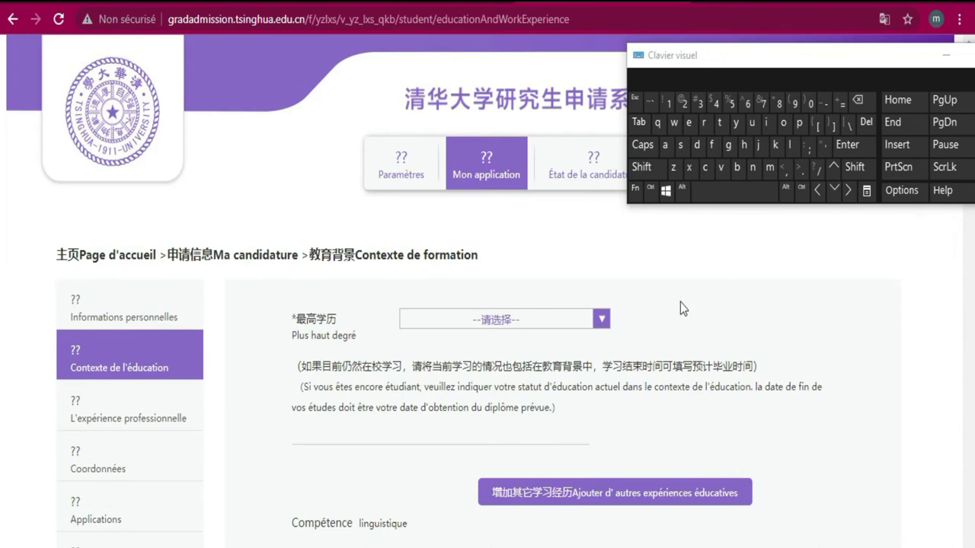
Move the on-screen keyboard away from the page header and enter Francais as the applicant's mother tongue
drag(877, 58, 942, 271)
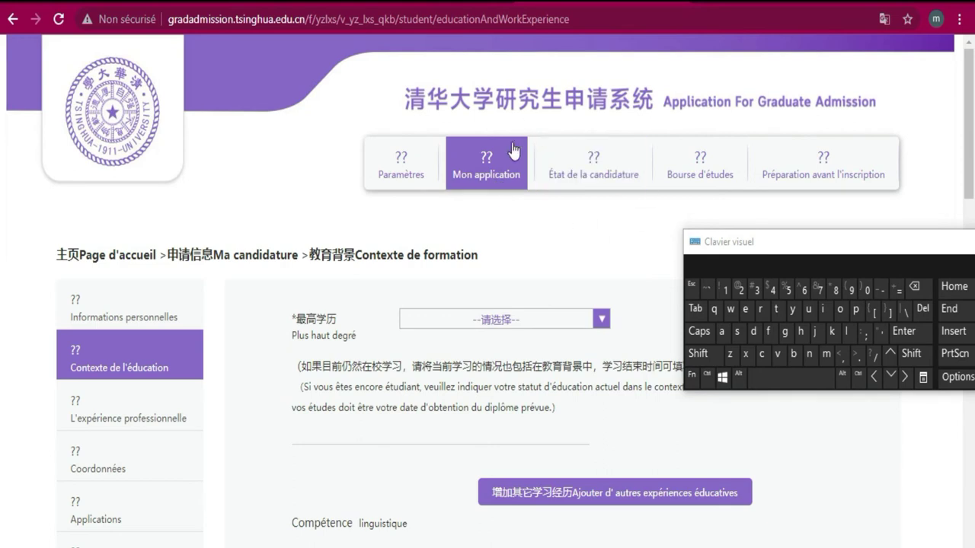
scroll(511, 179, down, 4)
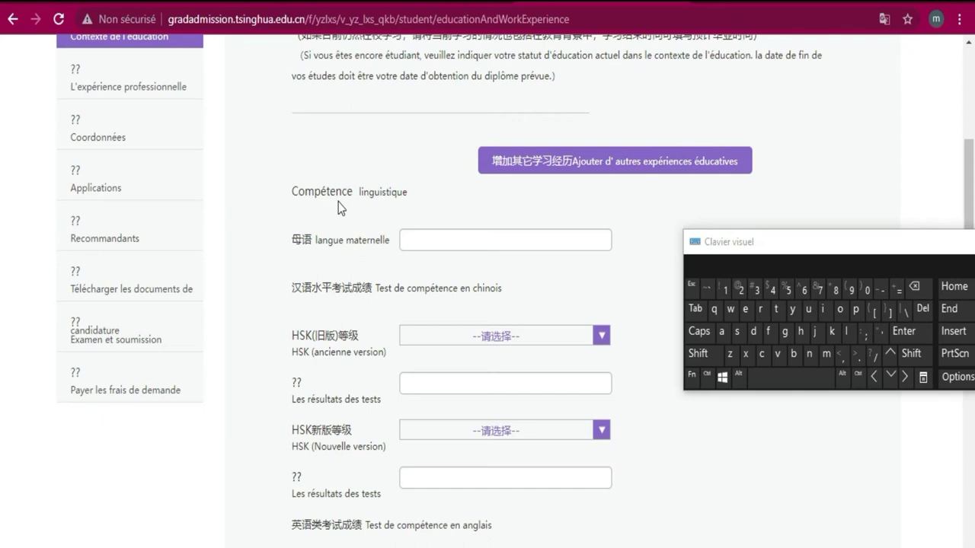
scroll(522, 207, down, 1)
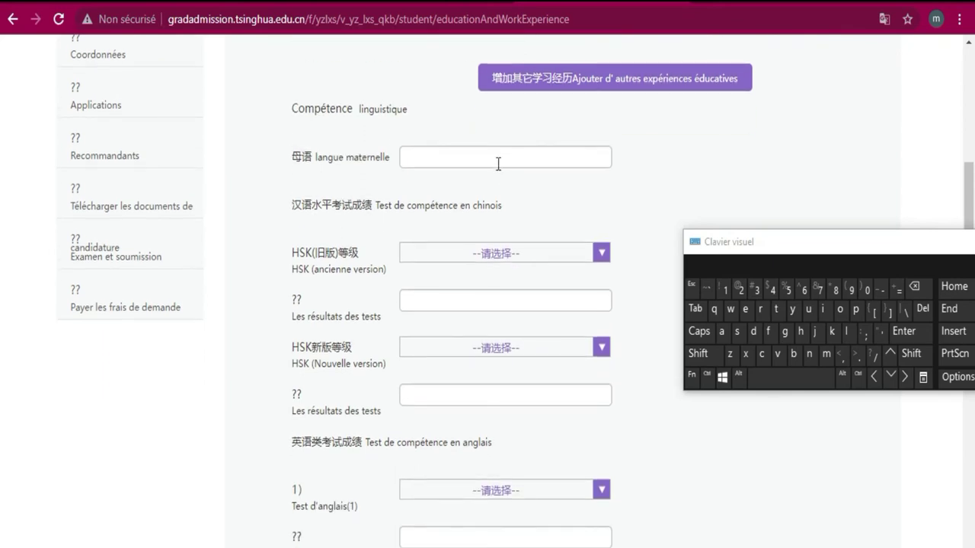
click(494, 156)
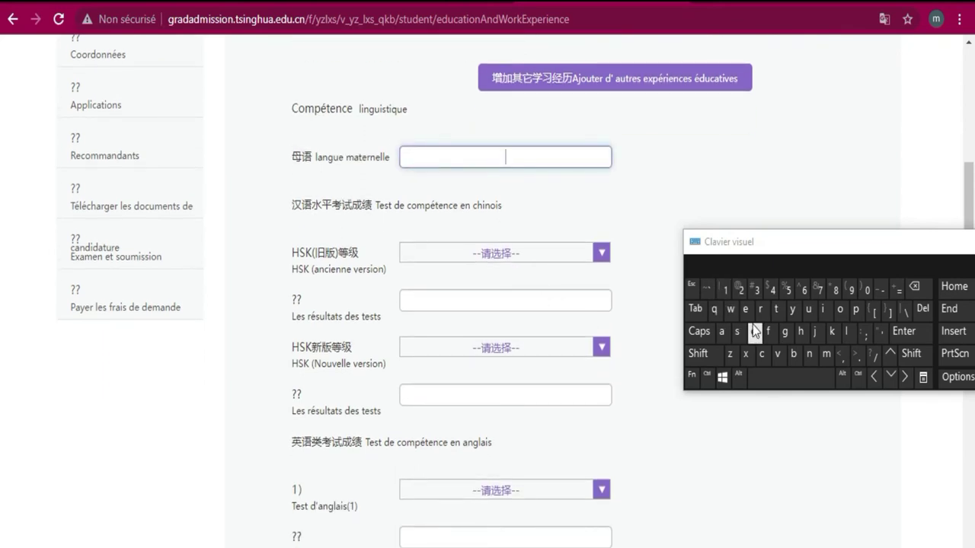
click(704, 357)
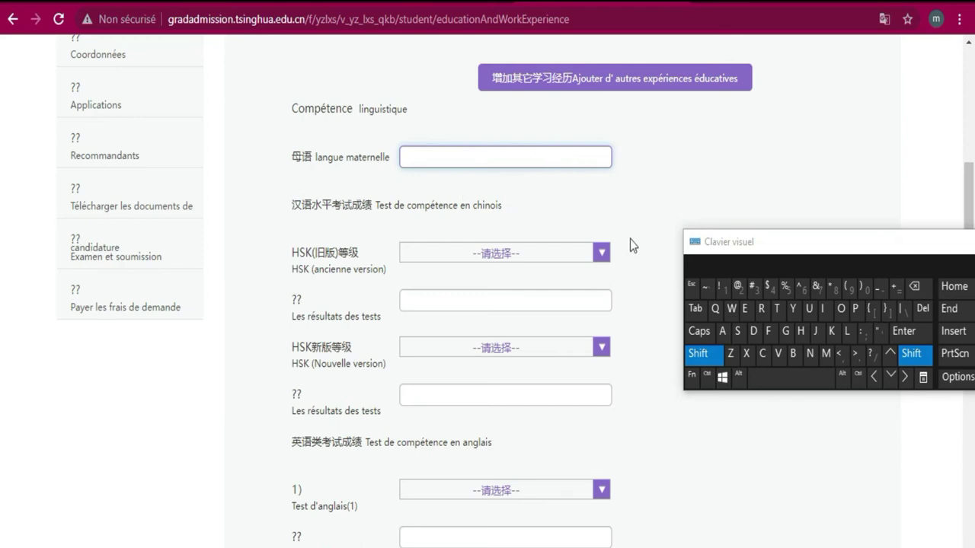
click(768, 331)
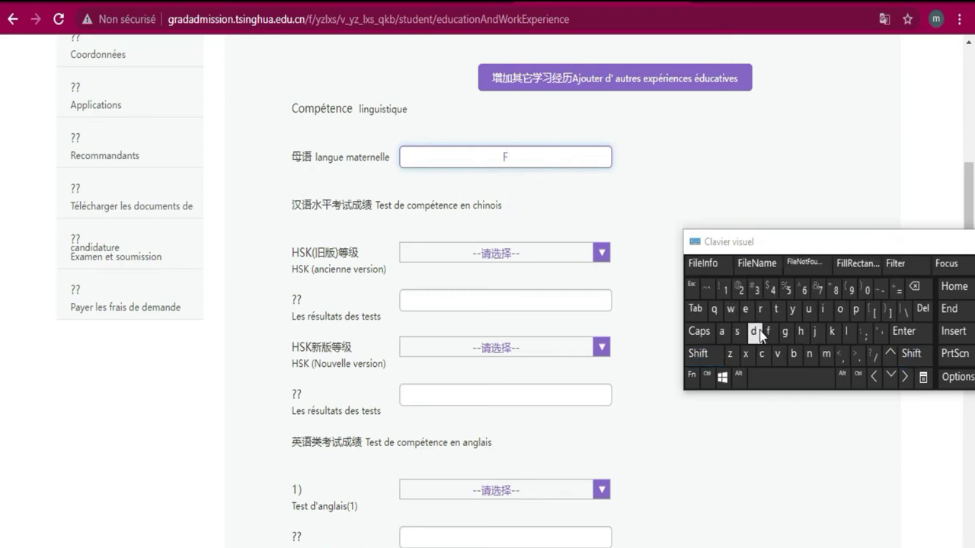
click(763, 312)
click(722, 333)
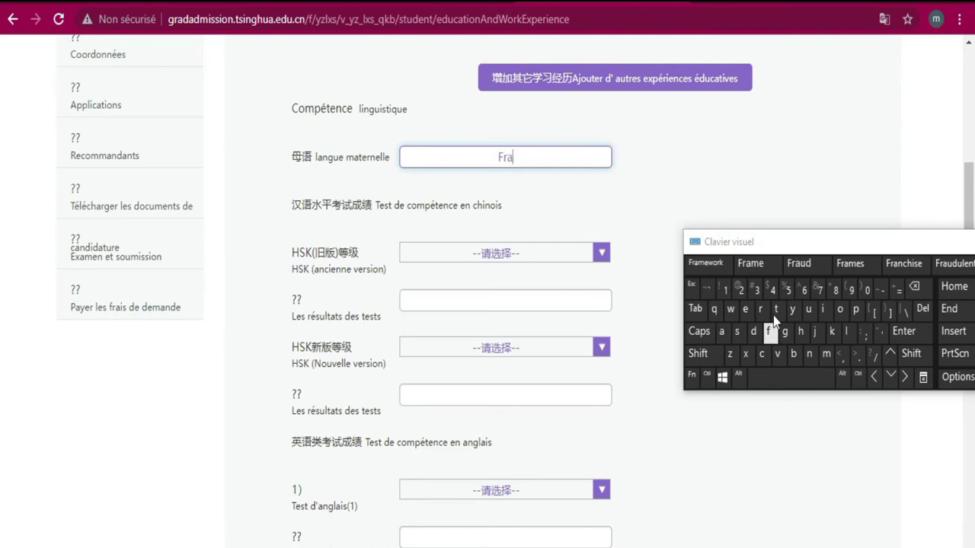
click(809, 351)
click(762, 355)
click(721, 332)
click(822, 310)
click(738, 332)
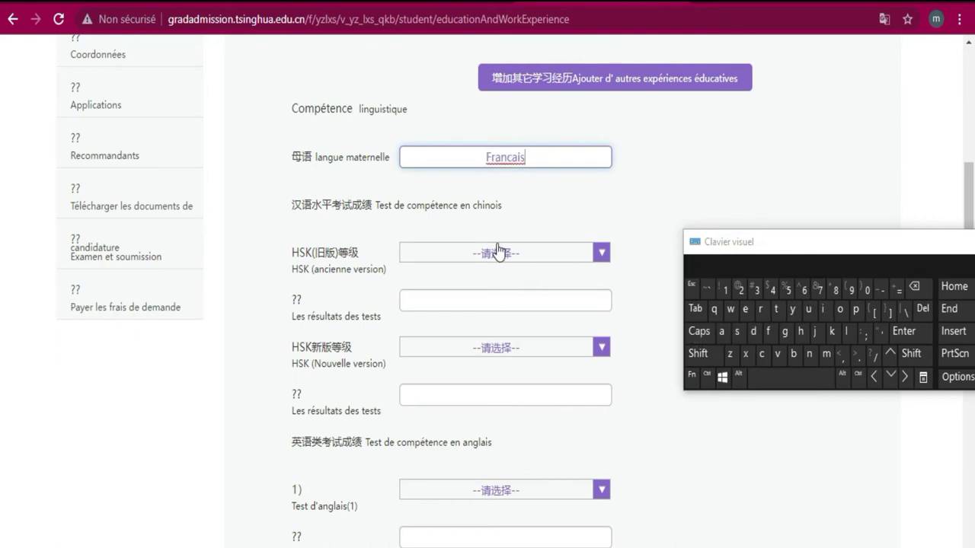
Set both the old-version and new-version HSK levels to /NA
click(547, 255)
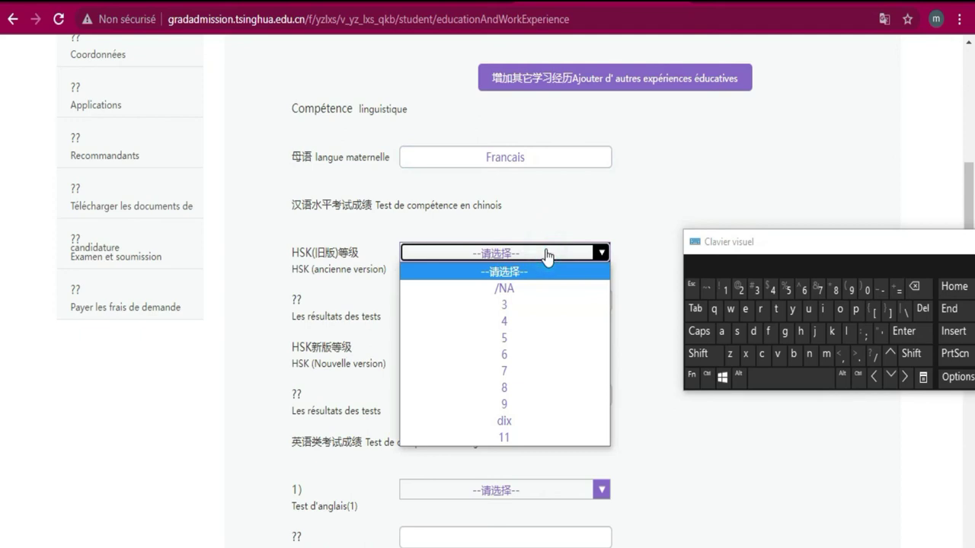
click(536, 288)
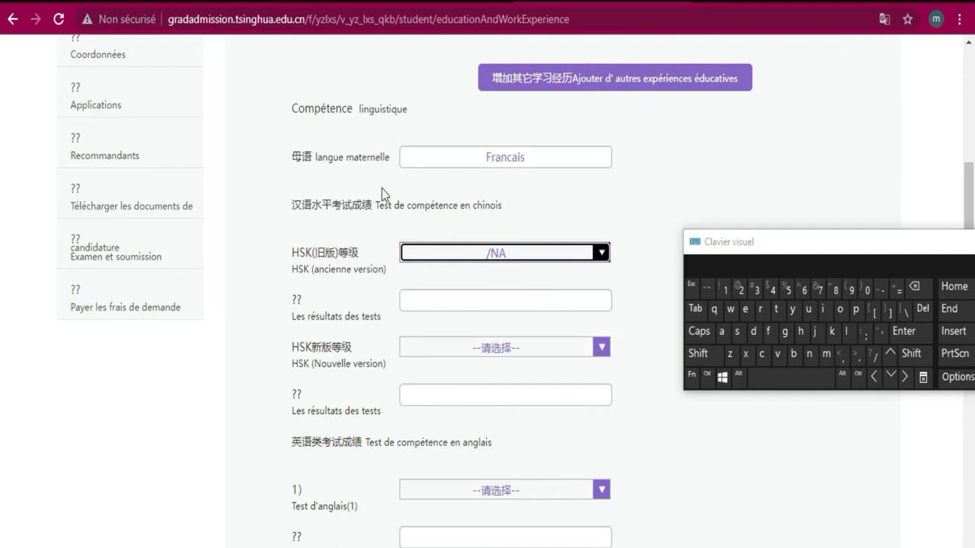
click(600, 348)
click(511, 389)
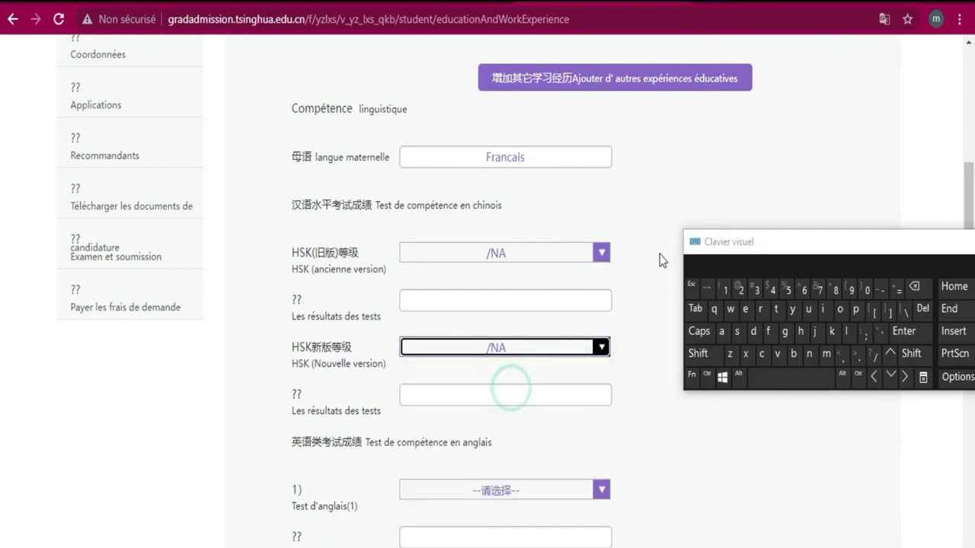
Set the first English proficiency test to IETS and place the cursor in its results field
scroll(534, 259, down, 2)
scroll(516, 222, down, 1)
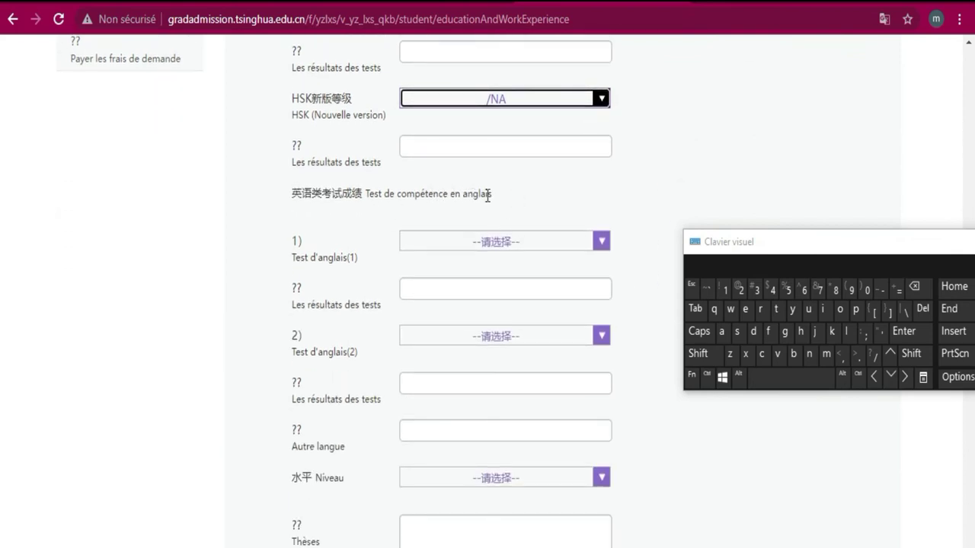
click(600, 244)
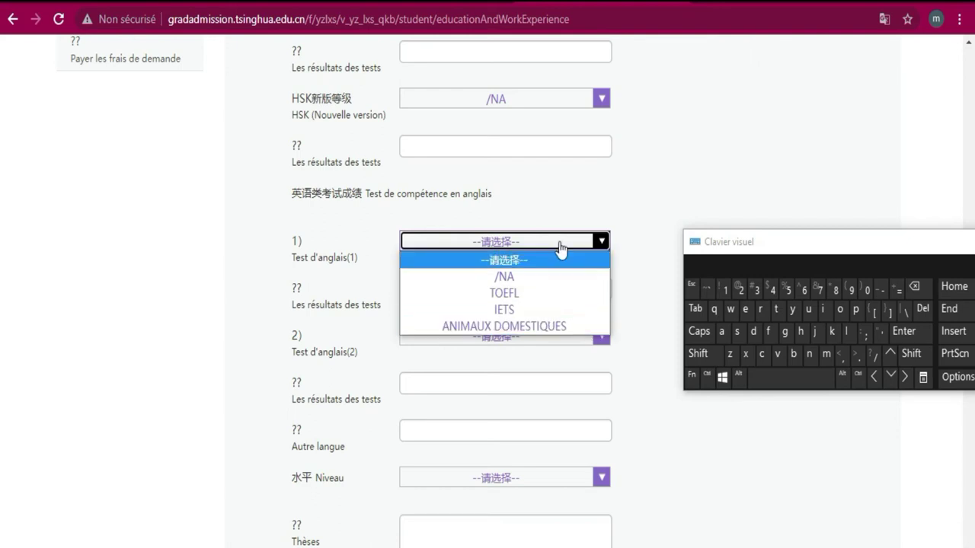
click(517, 313)
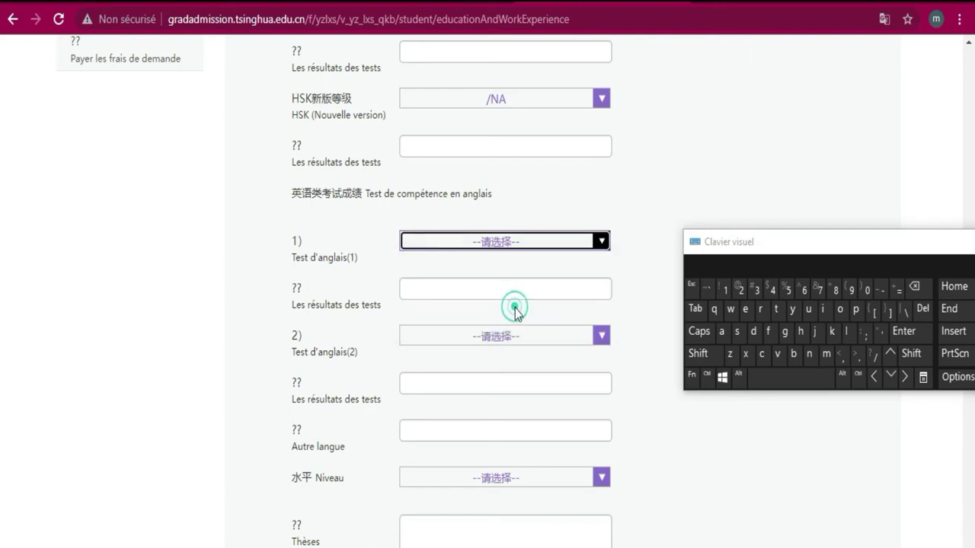
click(539, 292)
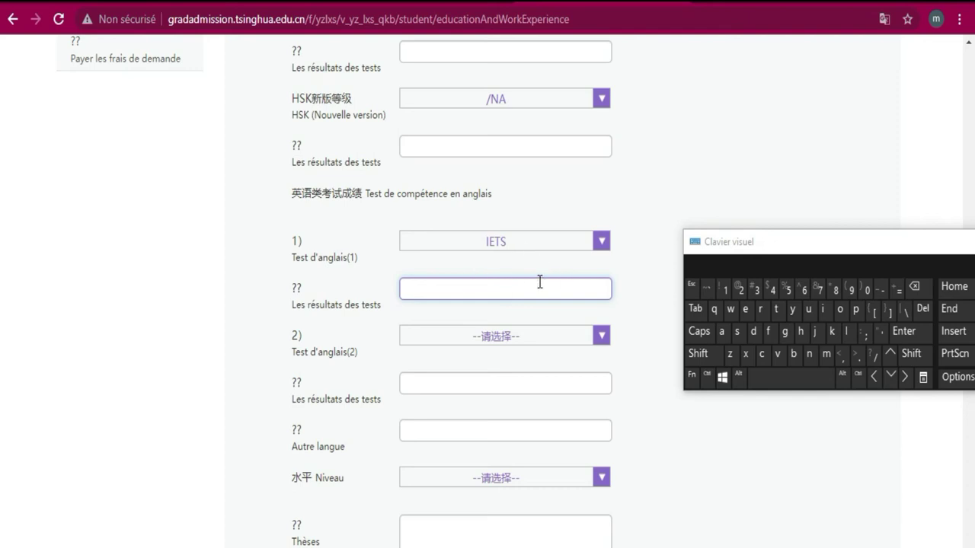
Set the proficiency level for the other language to /Maîtrisé
scroll(539, 281, down, 3)
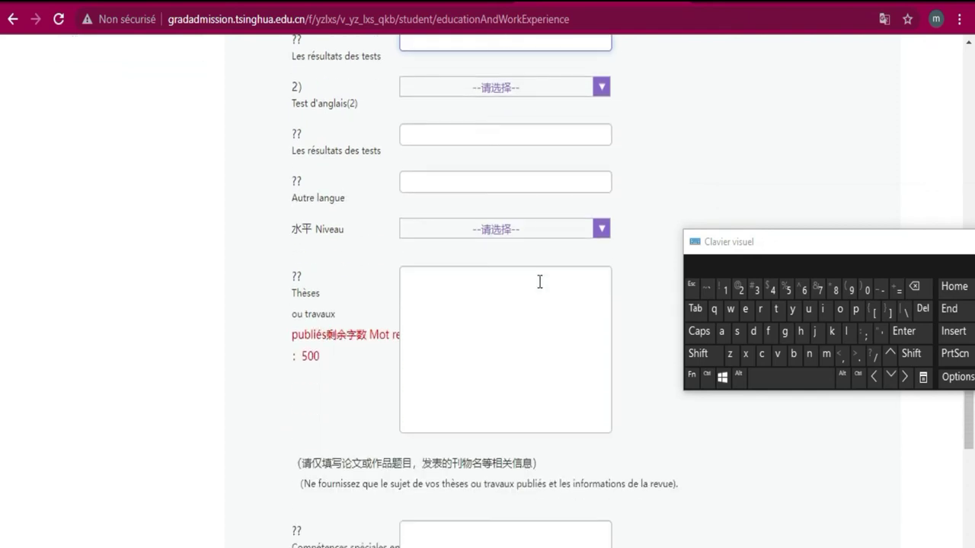
scroll(540, 281, up, 2)
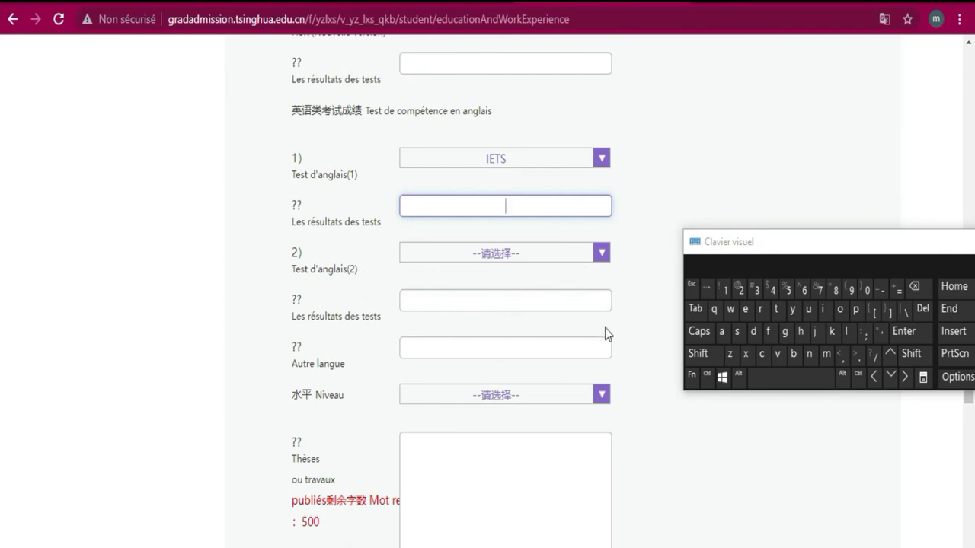
scroll(577, 348, down, 1)
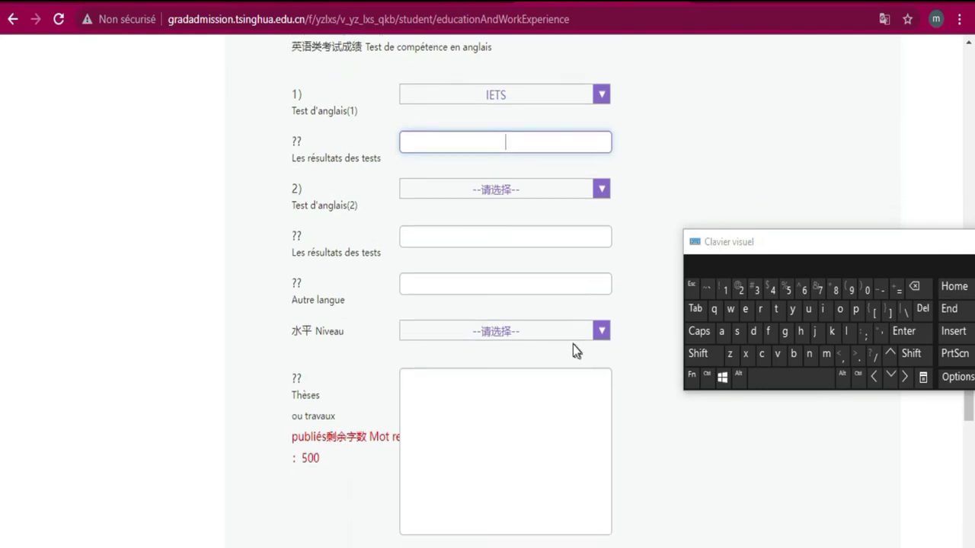
click(601, 314)
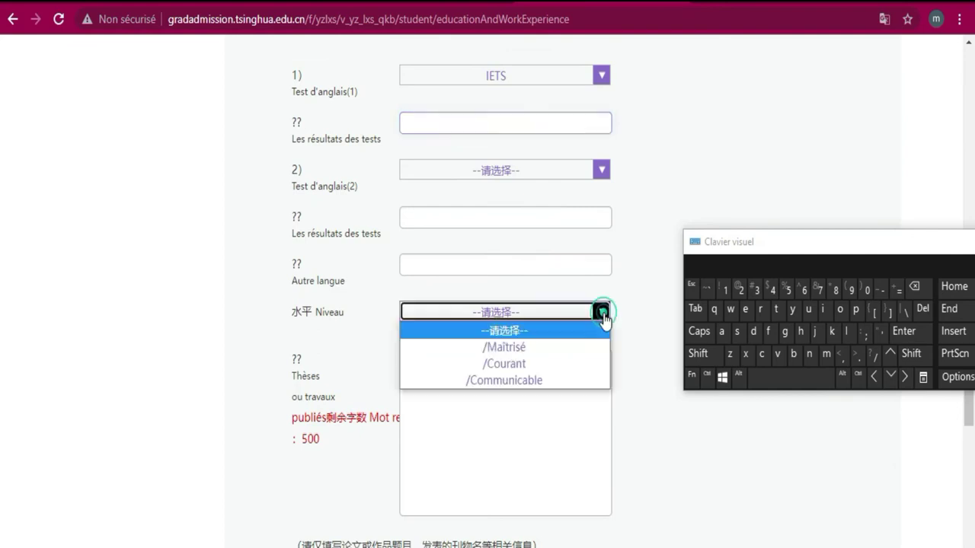
click(524, 349)
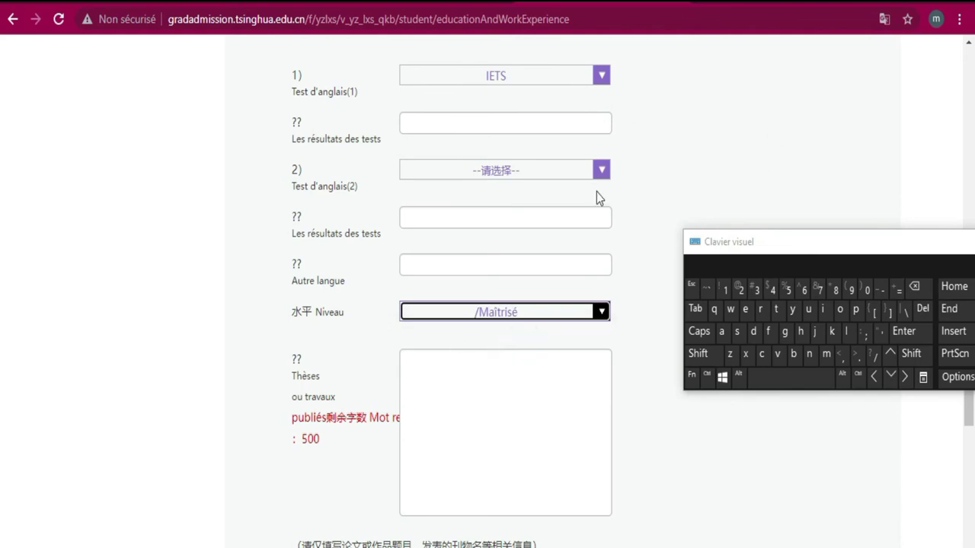
Examine the published theses, special skills and recommending institution sections through to the end of the education form
scroll(603, 248, down, 2)
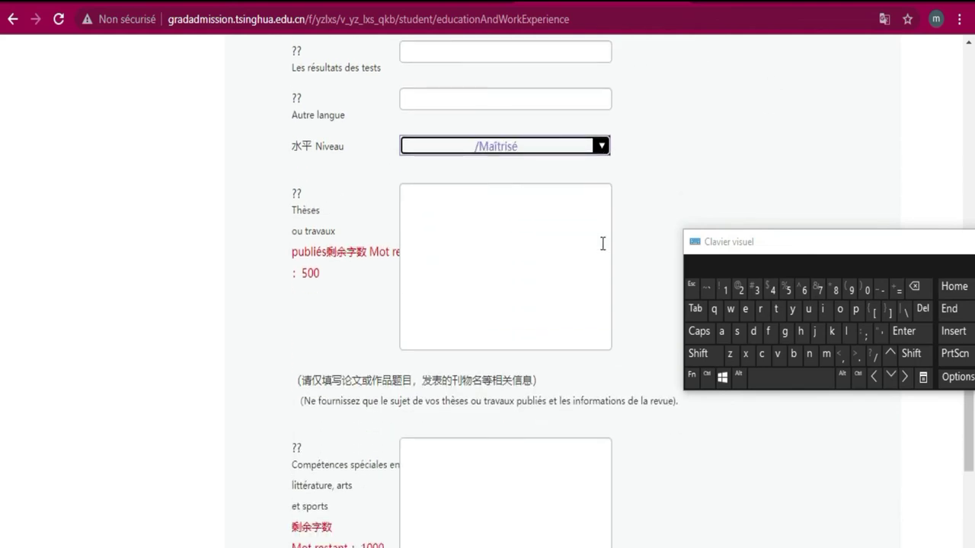
click(441, 215)
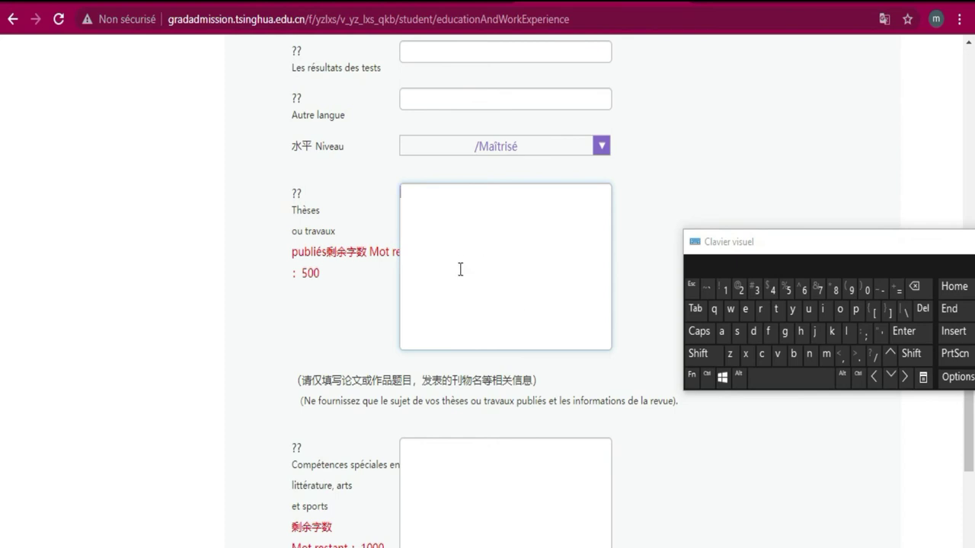
scroll(496, 237, down, 3)
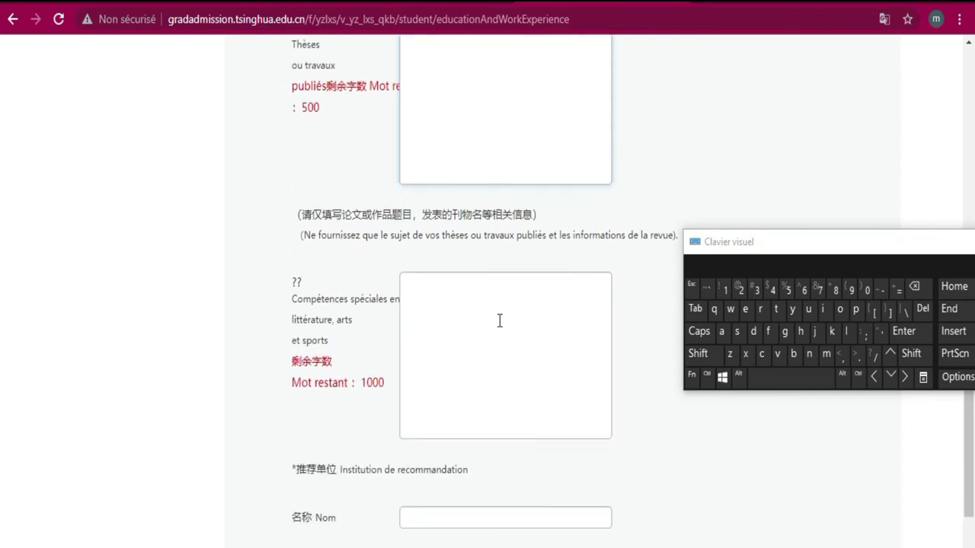
scroll(525, 314, down, 2)
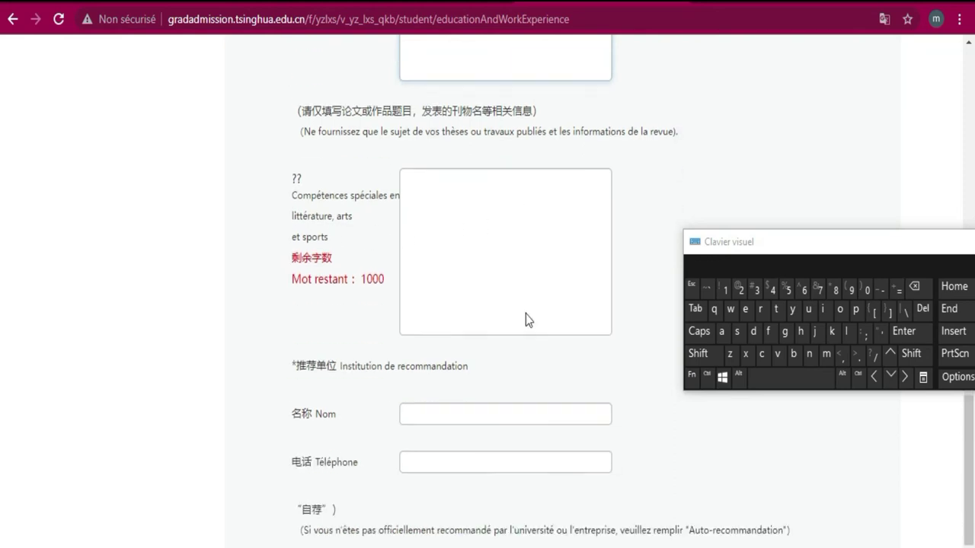
scroll(525, 314, down, 1)
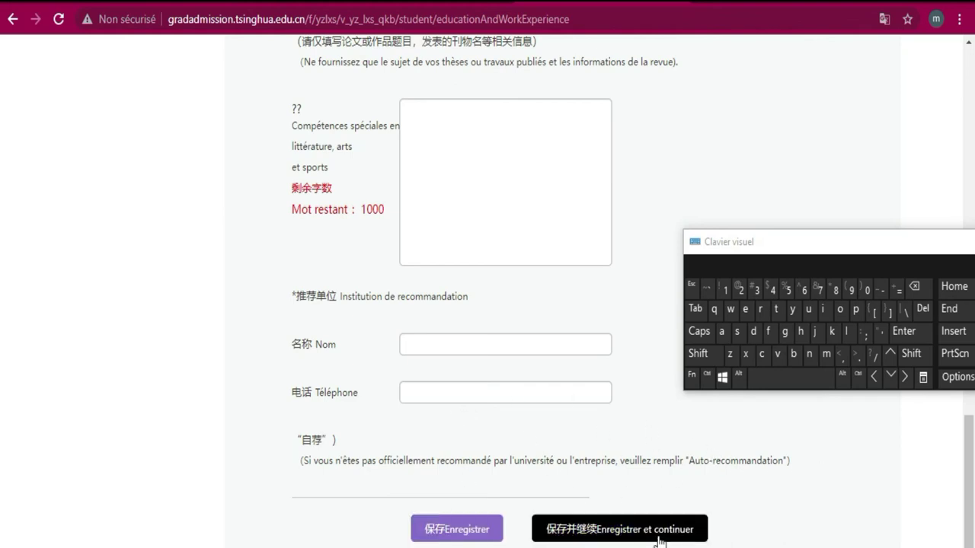
Open the application status page and move the on-screen keyboard clear of the status entries
scroll(542, 176, up, 15)
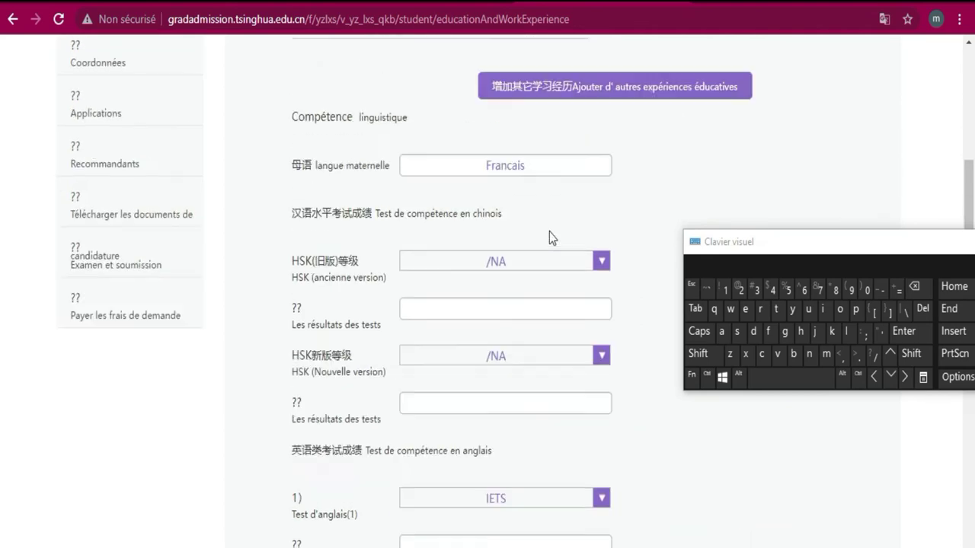
scroll(549, 231, up, 5)
click(593, 163)
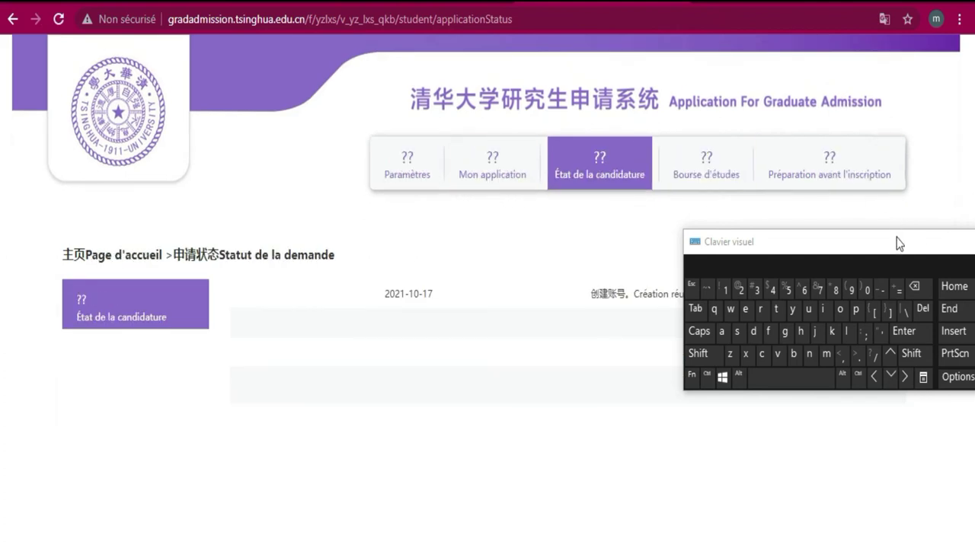
drag(898, 242, 921, 434)
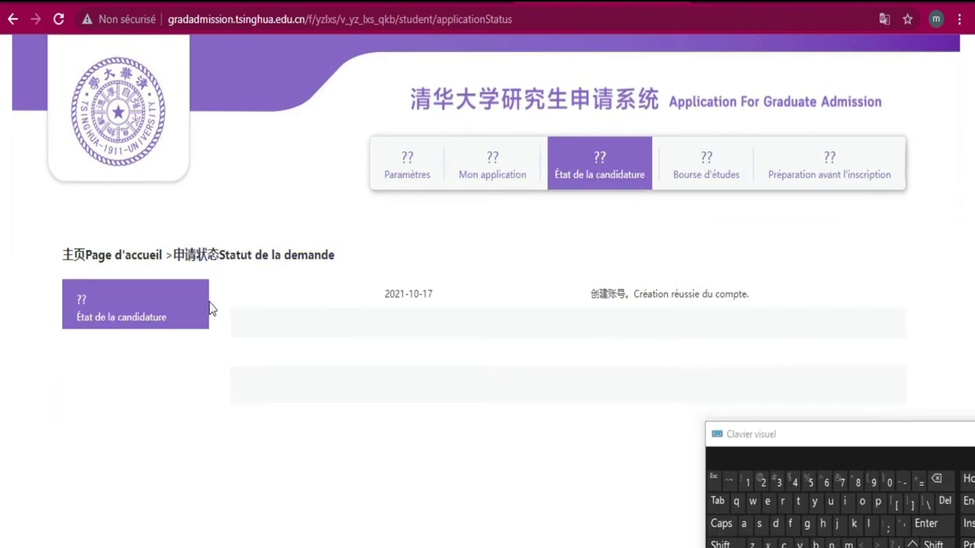
Look through the personal information form of the application again and return to the application status page
click(502, 183)
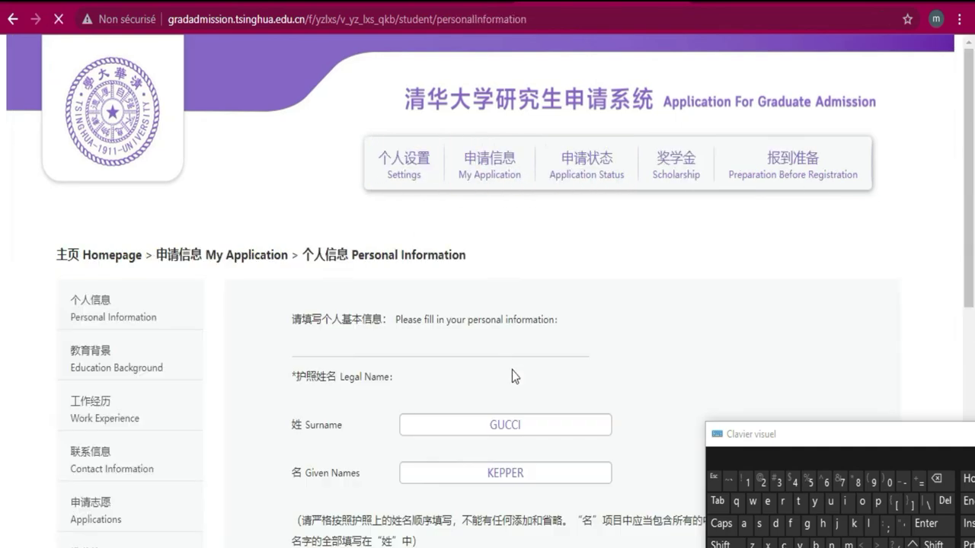
scroll(511, 376, down, 10)
scroll(511, 370, up, 10)
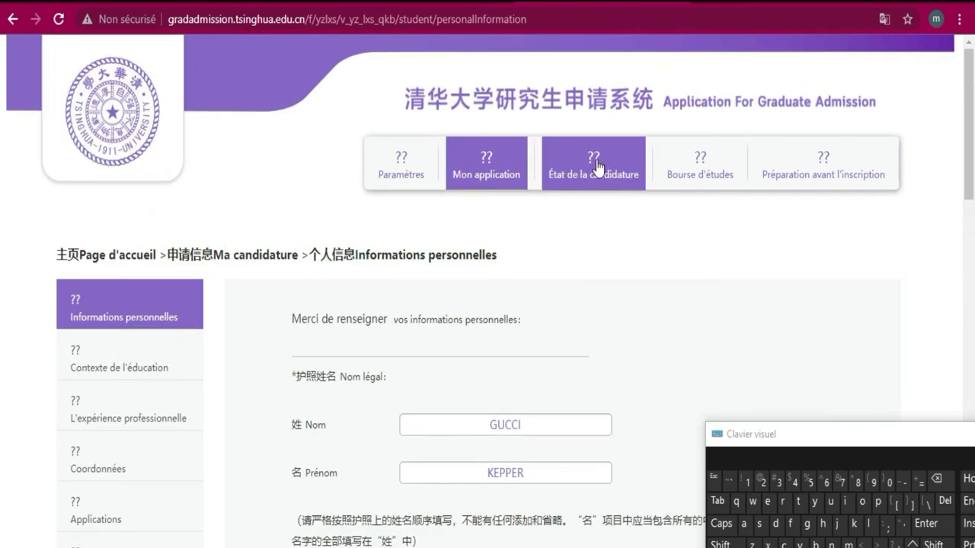
click(598, 175)
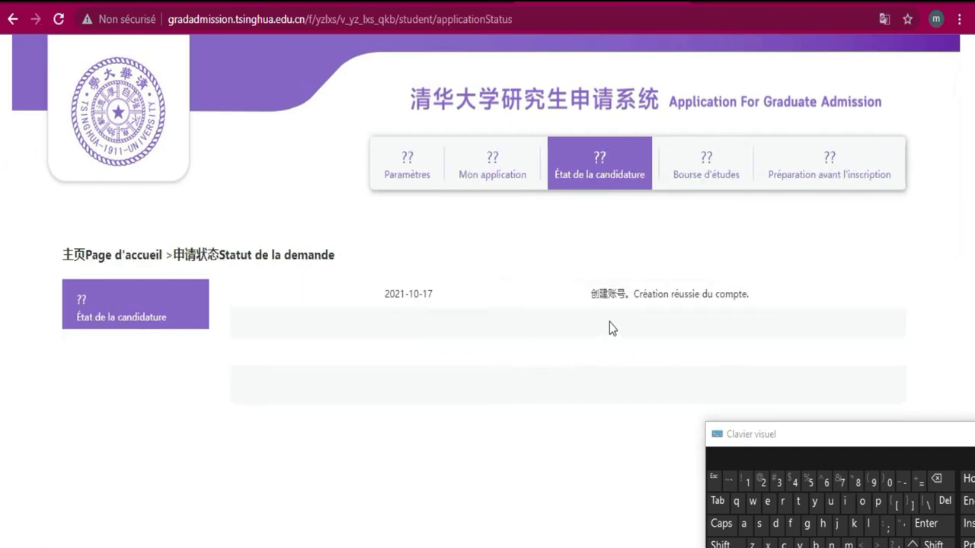
Open the scholarship page and look over its questionnaire from beginning to end
click(706, 163)
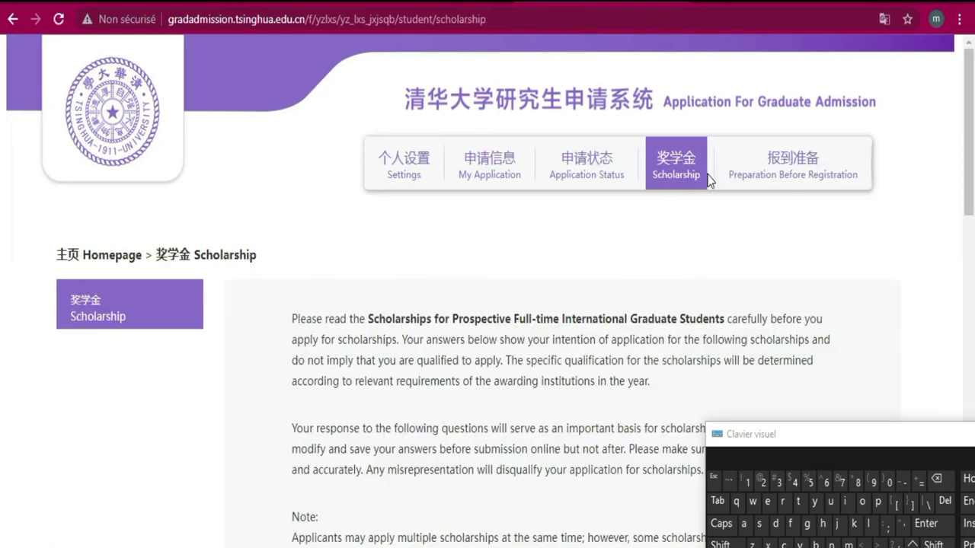
scroll(644, 251, down, 5)
scroll(641, 244, down, 10)
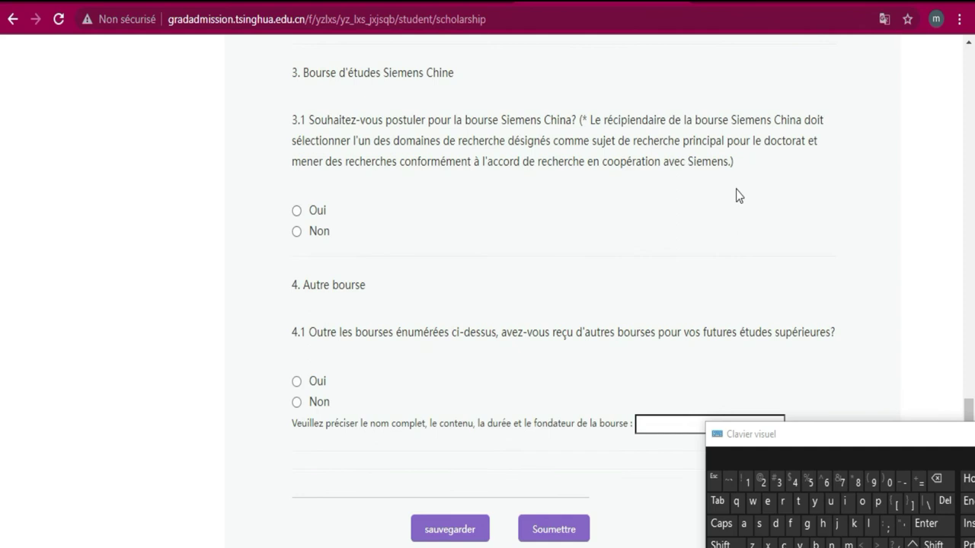
scroll(733, 228, up, 15)
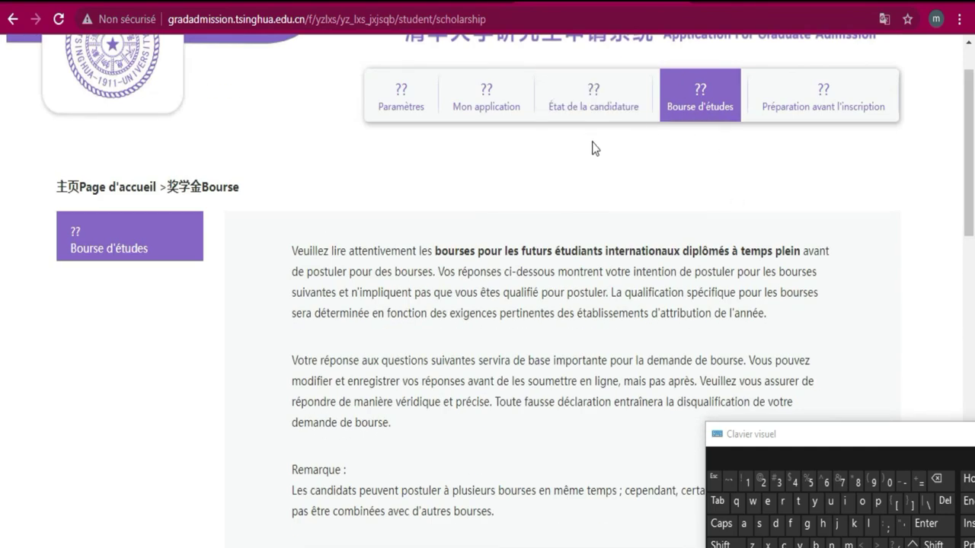
Read the scholarship instructions, the note on combining scholarships, and the Chinese government scholarship questions
scroll(588, 244, down, 6)
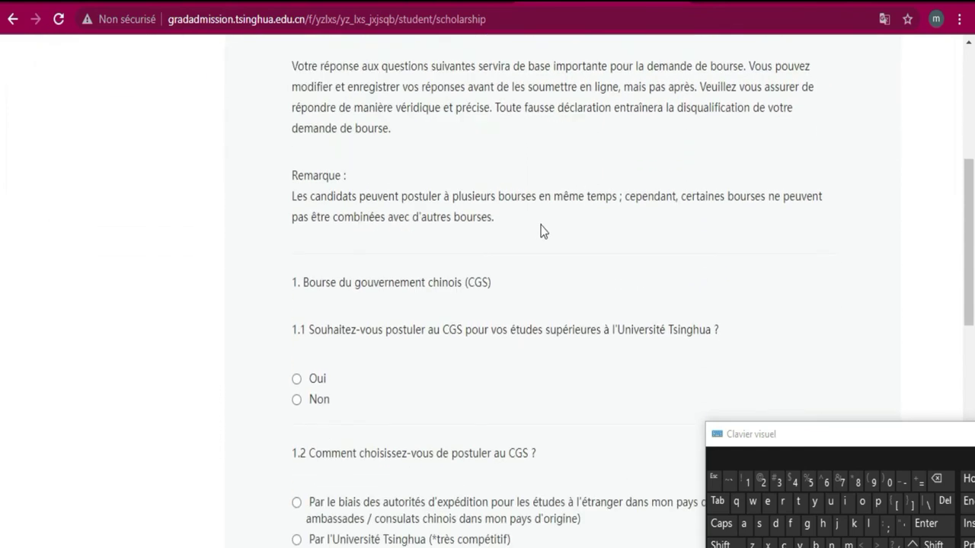
scroll(301, 90, up, 5)
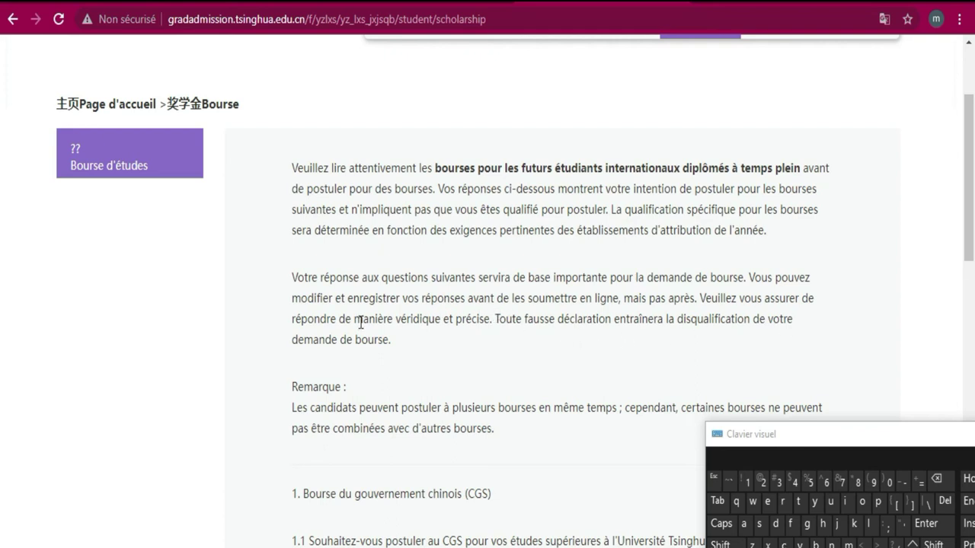
scroll(361, 321, down, 2)
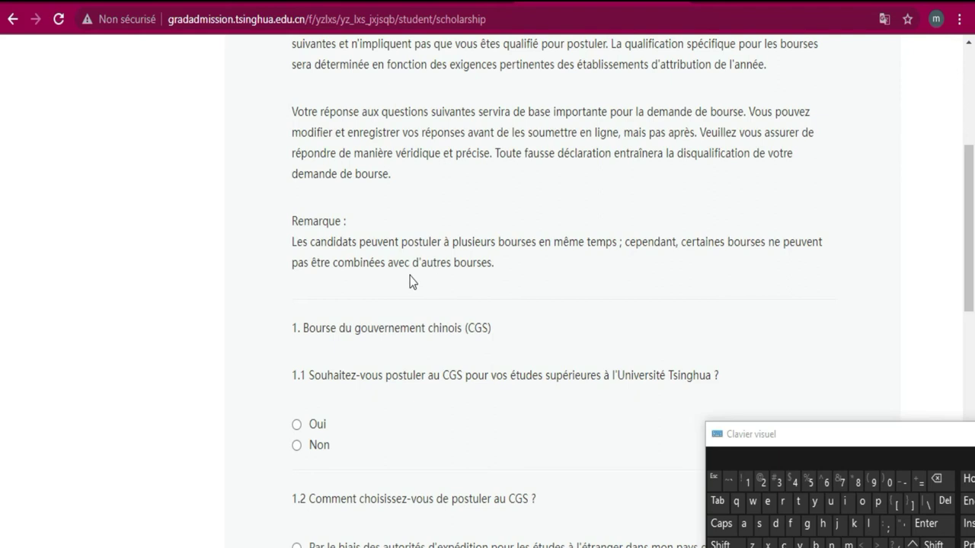
scroll(525, 285, down, 3)
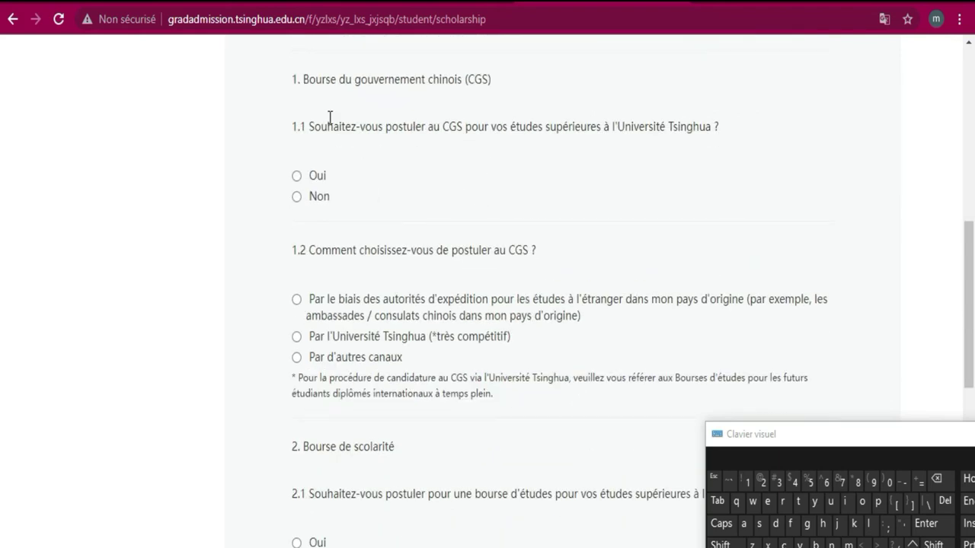
scroll(372, 202, up, 2)
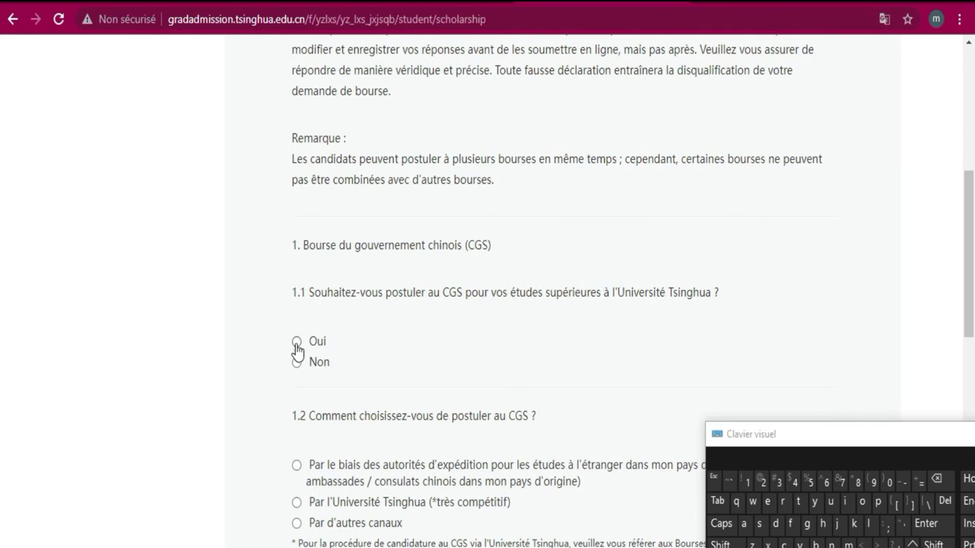
scroll(376, 308, down, 1)
scroll(377, 308, down, 3)
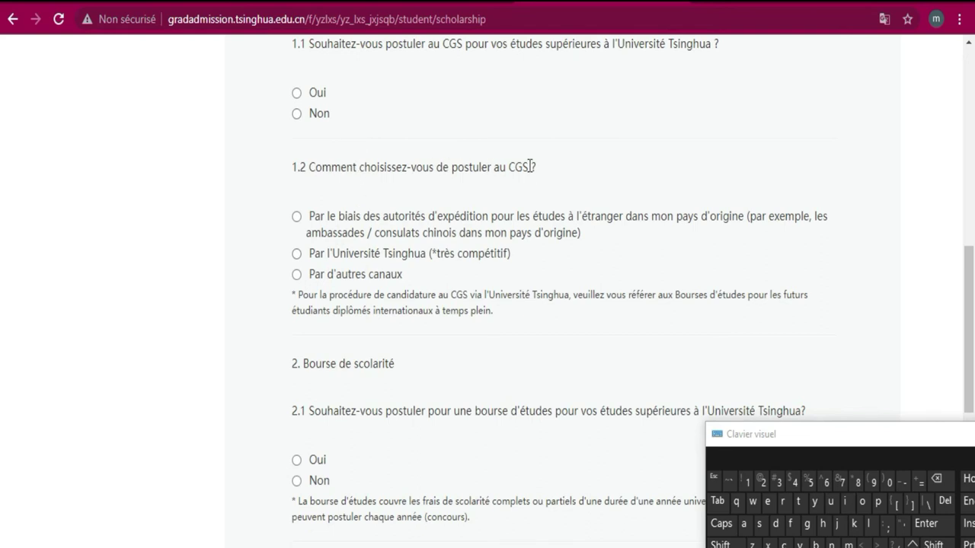
scroll(437, 167, down, 3)
scroll(413, 169, up, 5)
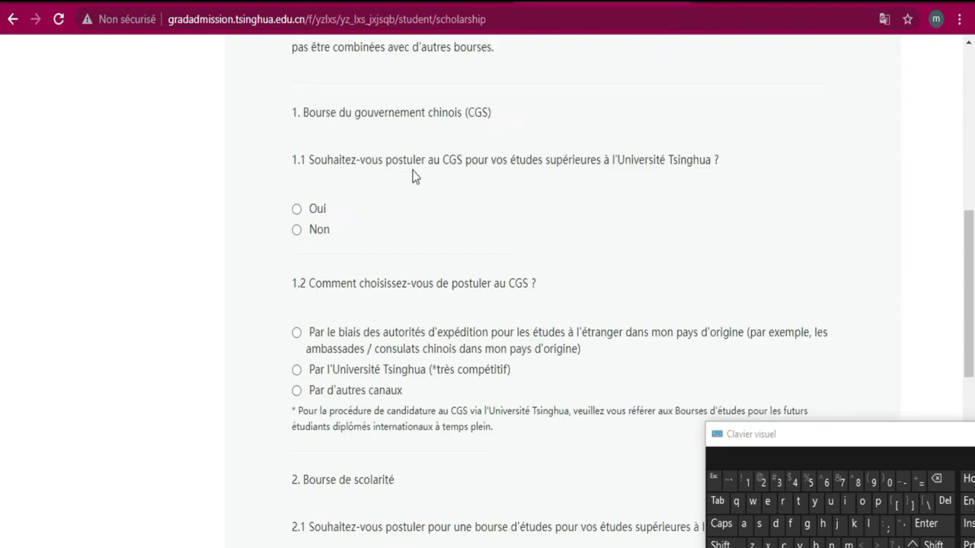
scroll(413, 175, up, 2)
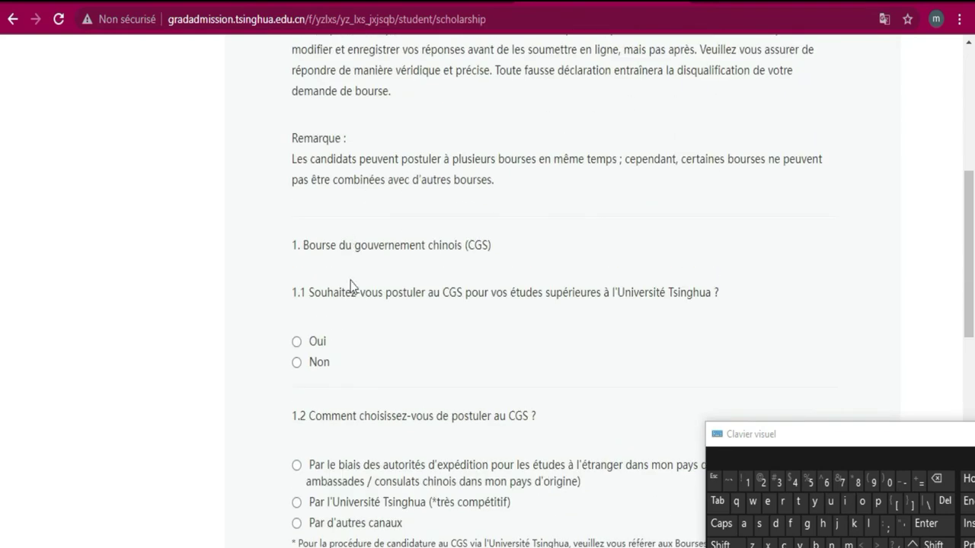
Answer Oui to applying for the Chinese government scholarship and choose Par d'autres canaux as the application route
click(297, 342)
scroll(441, 347, down, 1)
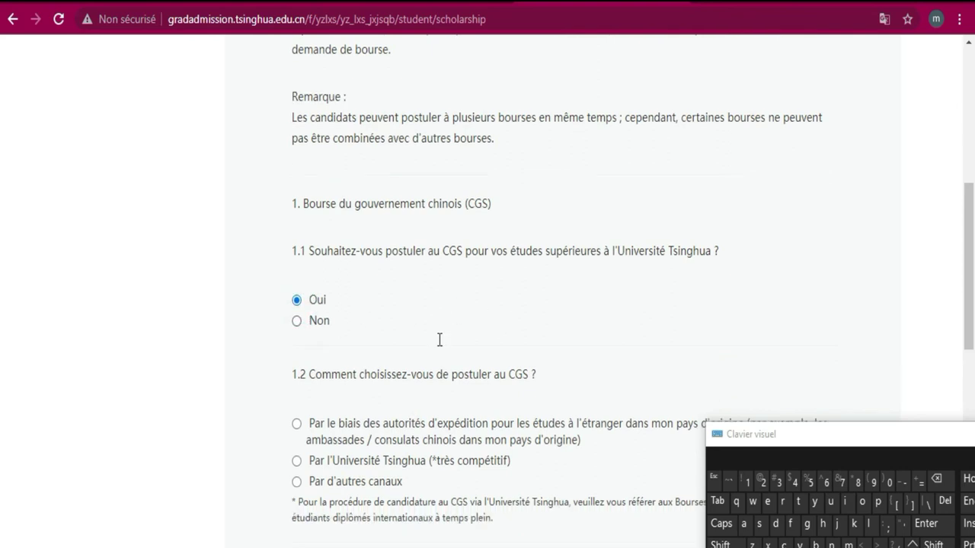
scroll(439, 339, down, 3)
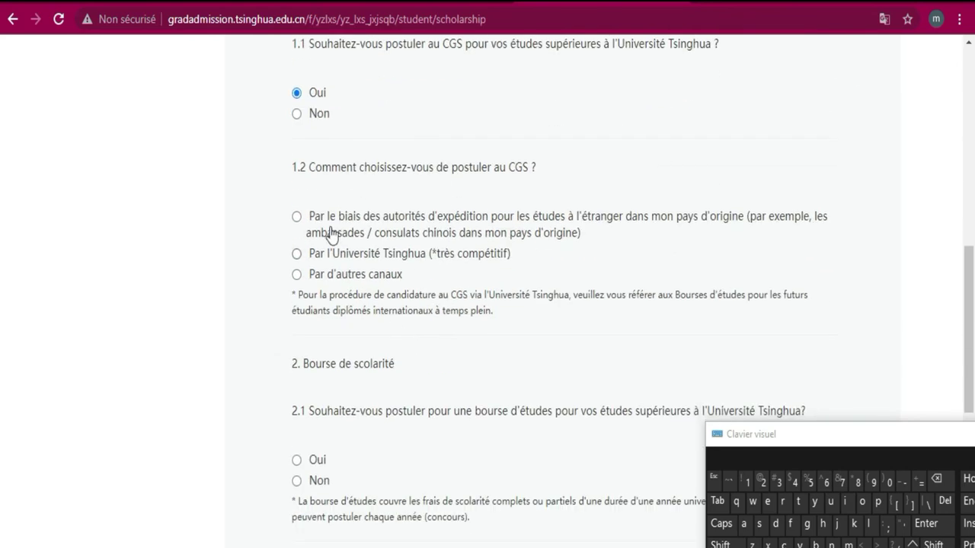
click(297, 279)
Read the tuition, Siemens China and other scholarship questions and try to submit the scholarship questionnaire
scroll(348, 279, down, 2)
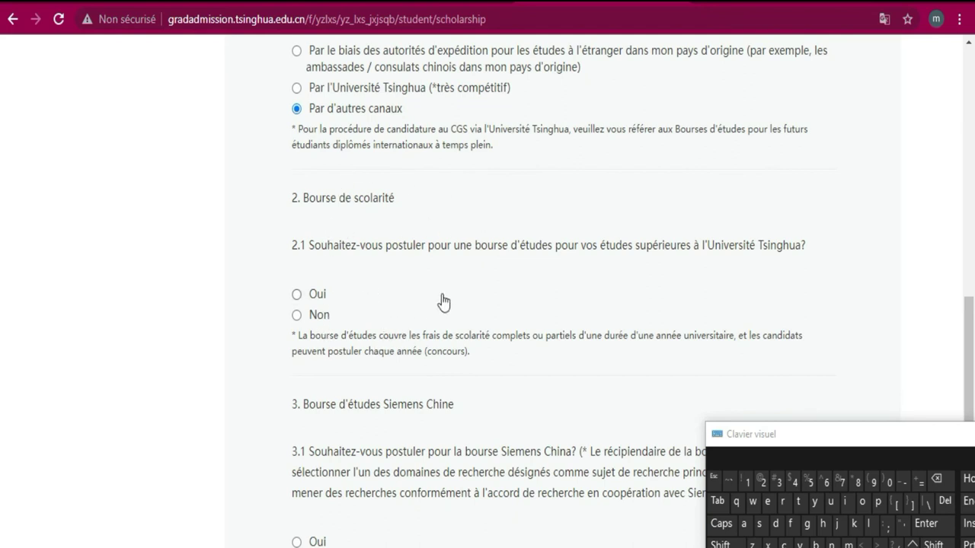
scroll(442, 297, down, 2)
scroll(457, 174, up, 1)
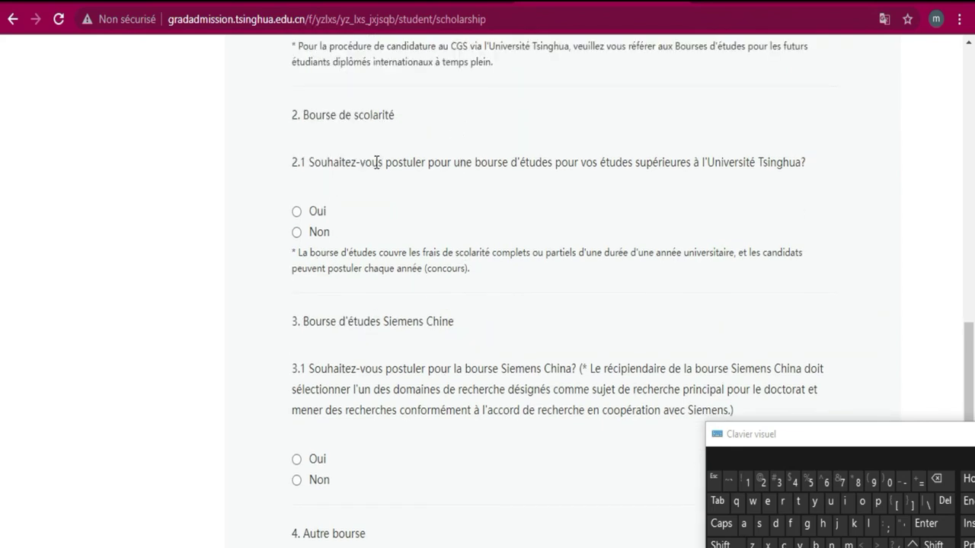
scroll(383, 162, down, 3)
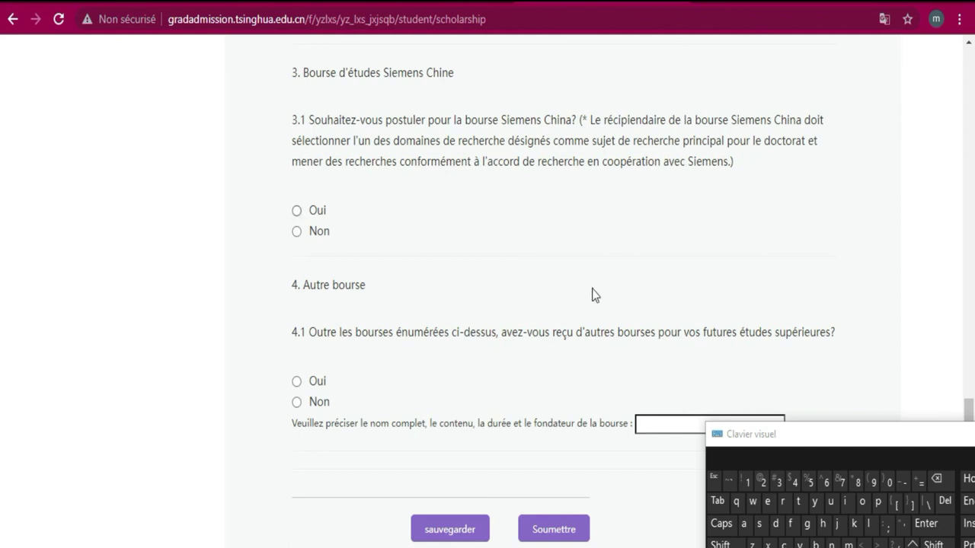
click(555, 538)
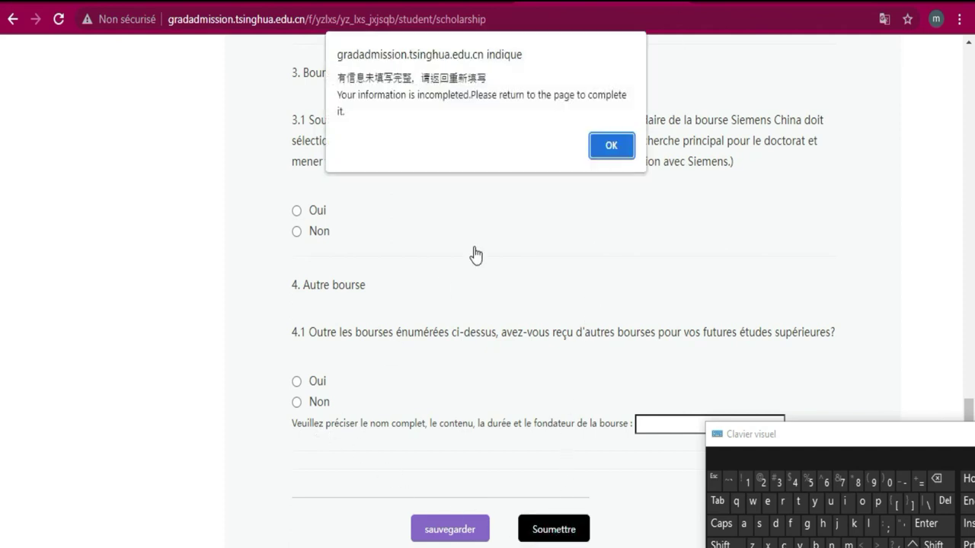
click(610, 149)
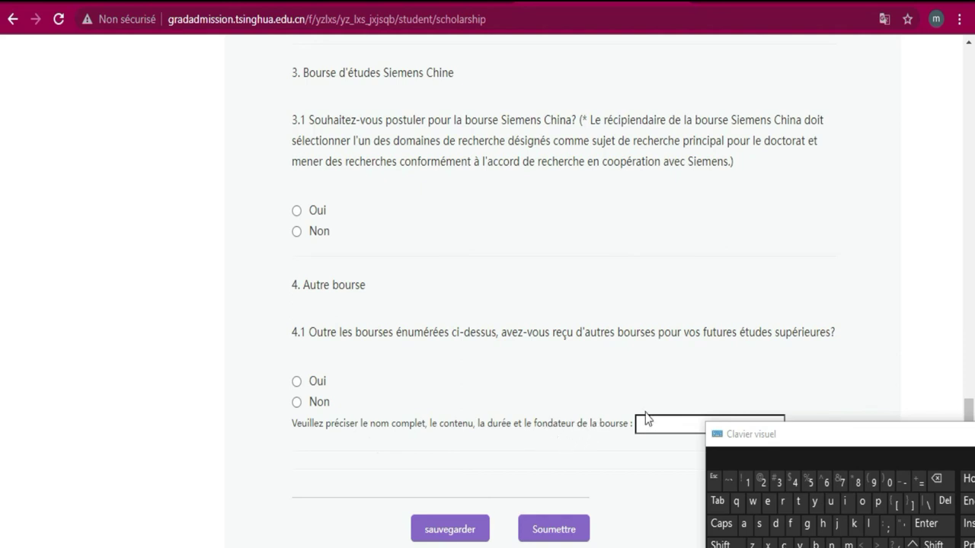
Go back over the scholarship answers and try again to submit the questionnaire
scroll(692, 293, up, 6)
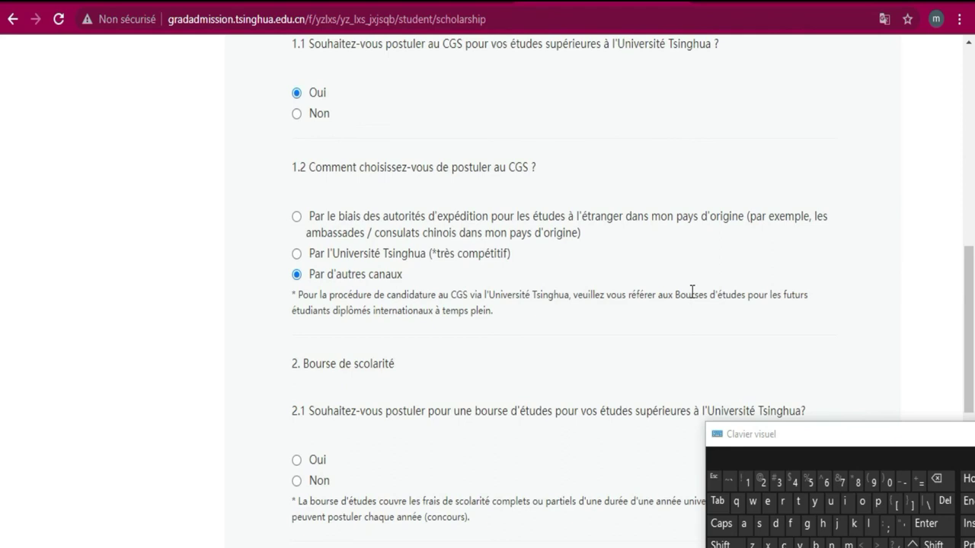
scroll(690, 317, up, 6)
scroll(688, 311, down, 11)
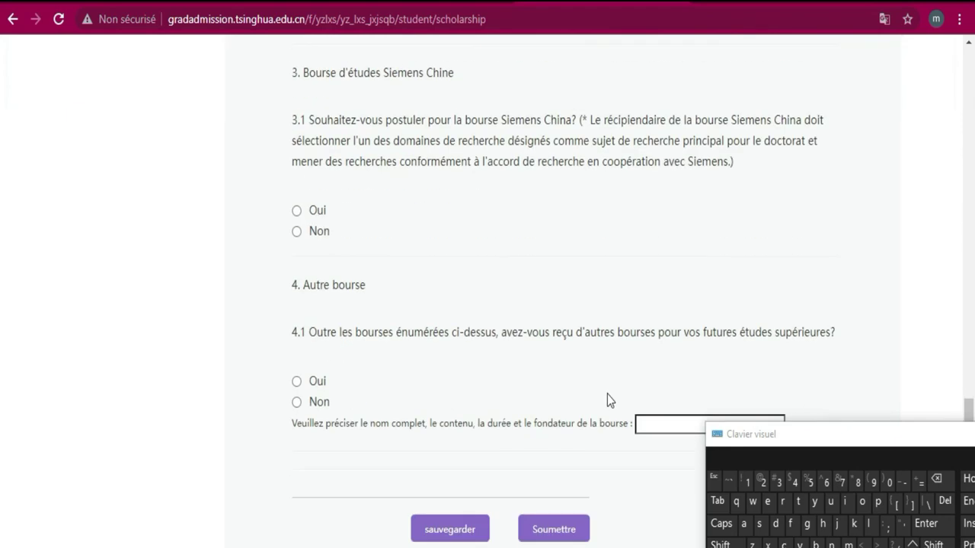
click(555, 532)
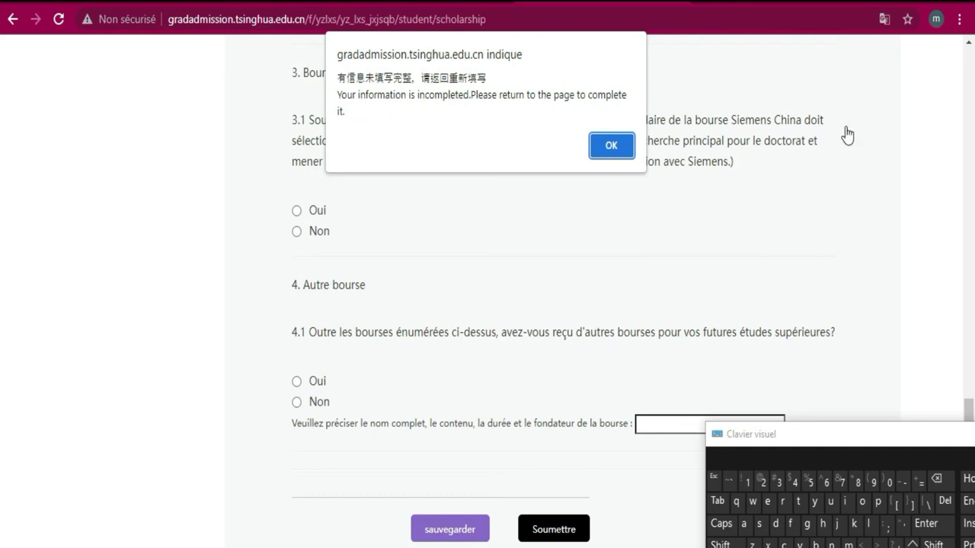
click(602, 146)
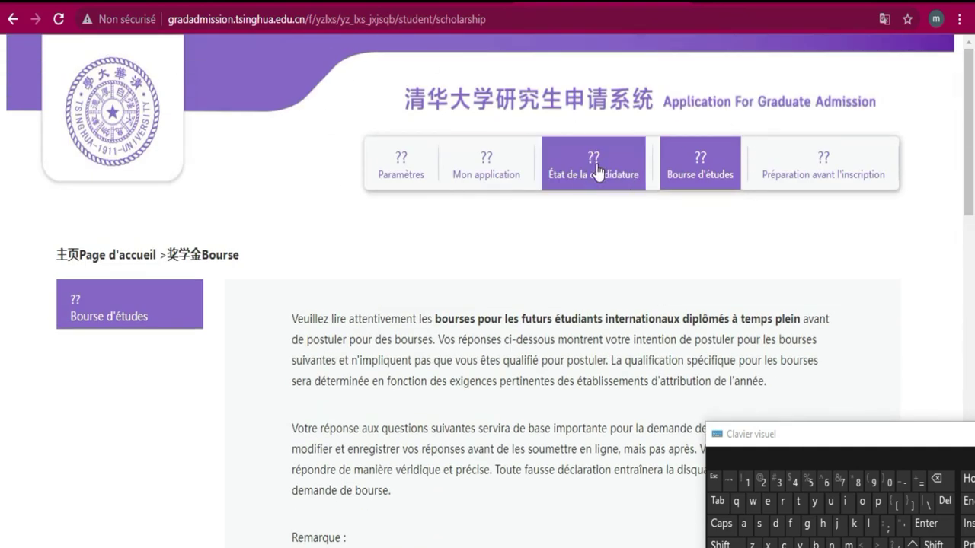
Save the personal information form, continue to the education background page and look over its language proficiency fields
click(513, 175)
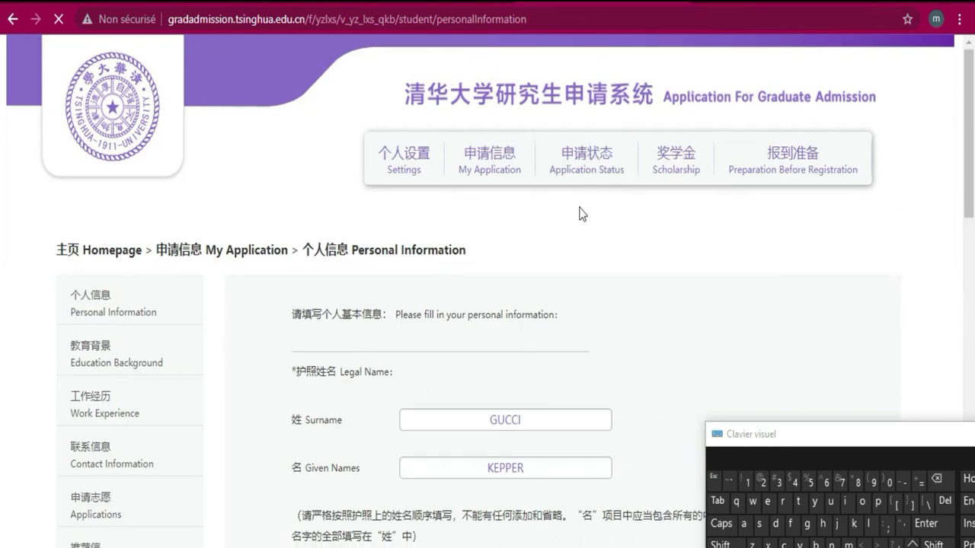
scroll(572, 208, down, 15)
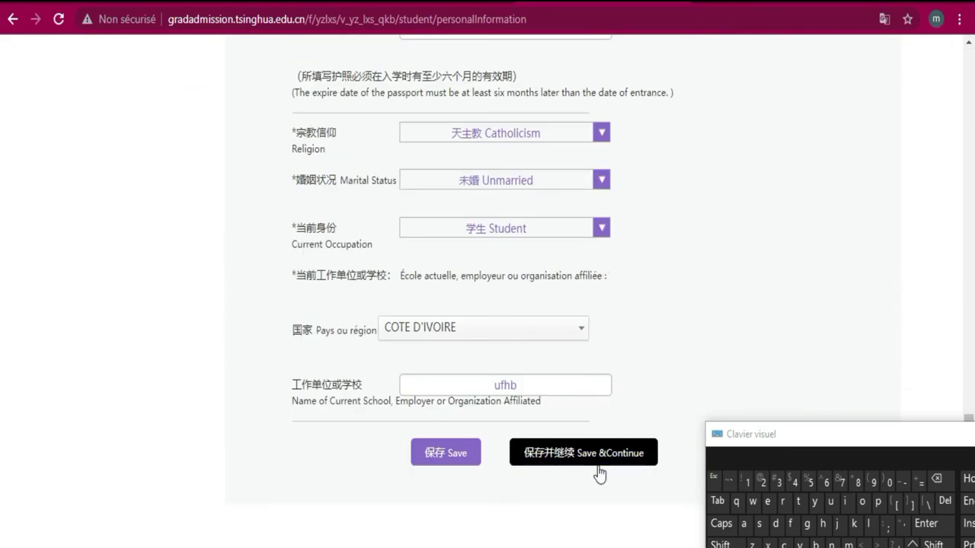
click(598, 460)
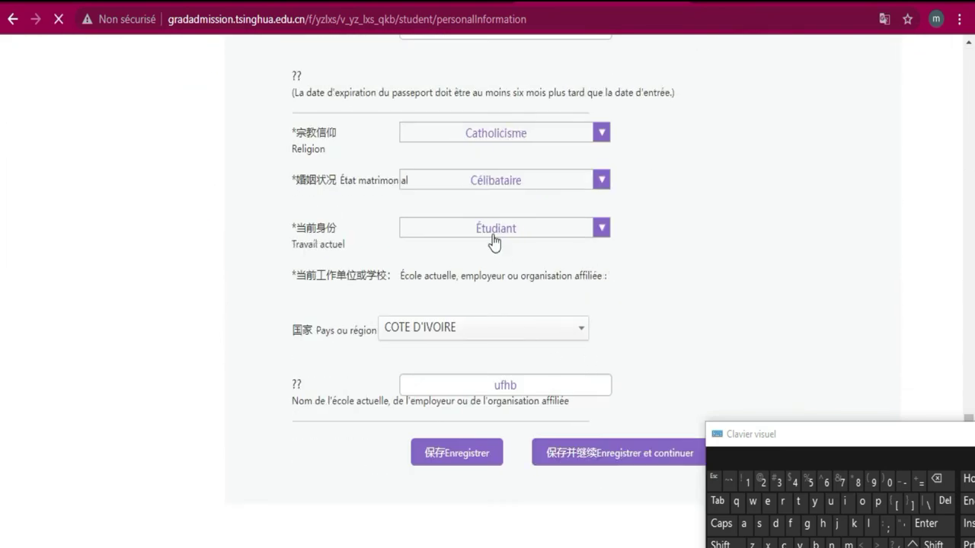
scroll(536, 294, down, 5)
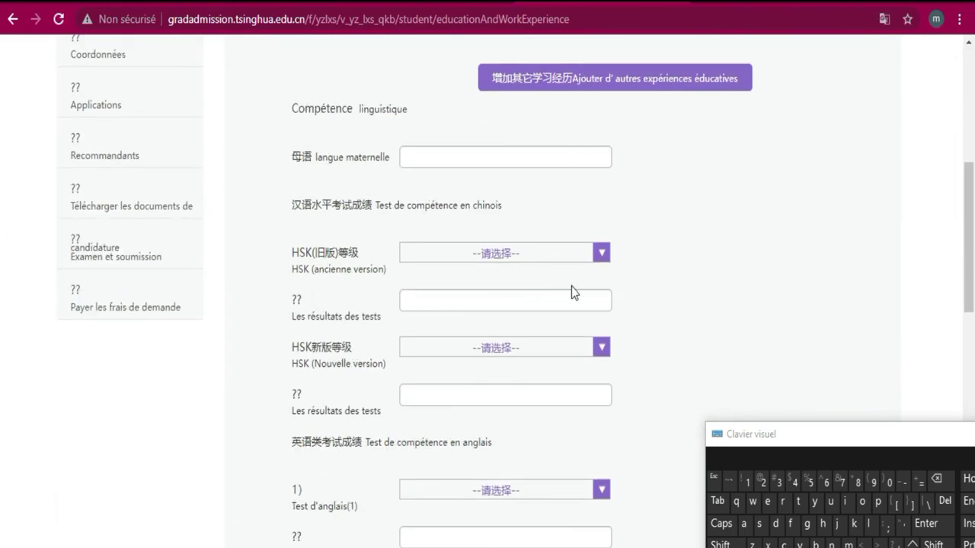
scroll(573, 287, down, 3)
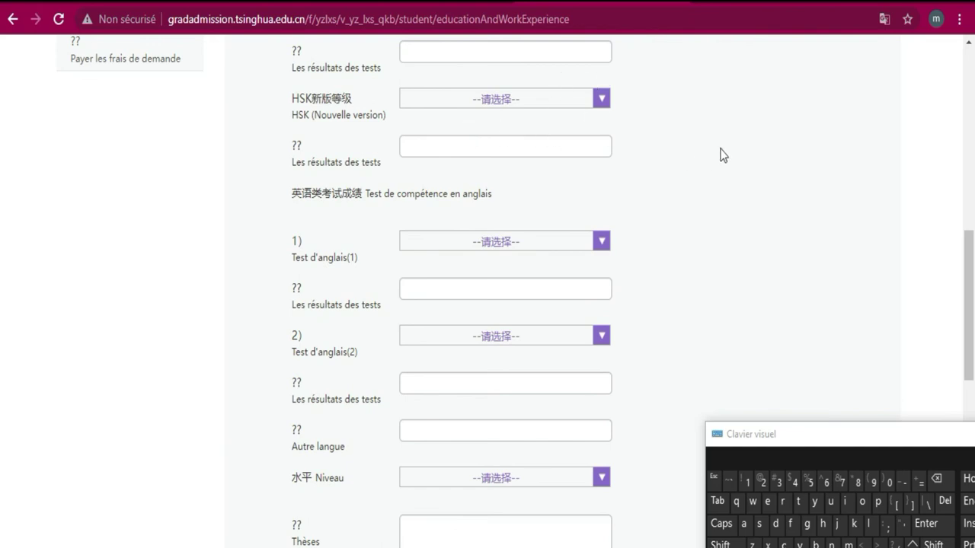
scroll(697, 152, up, 3)
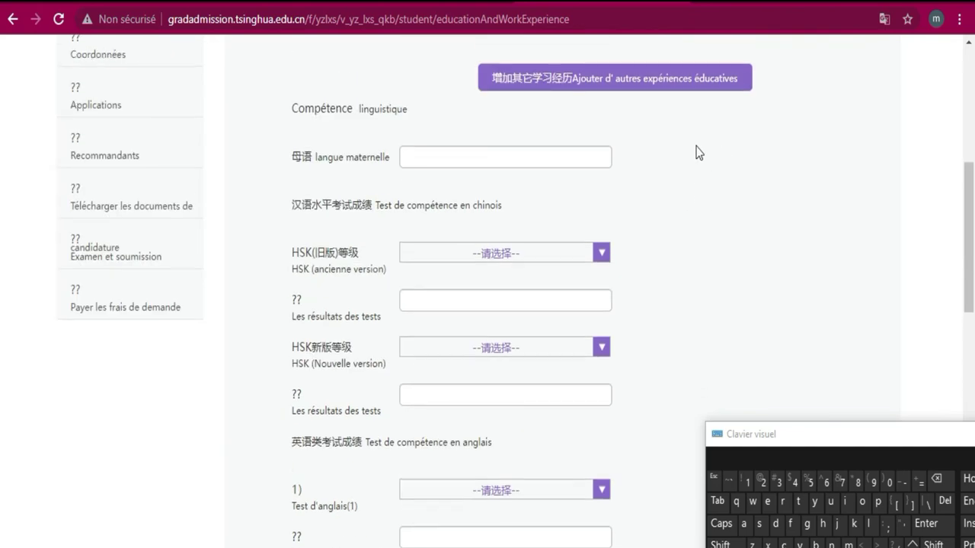
scroll(697, 153, down, 1)
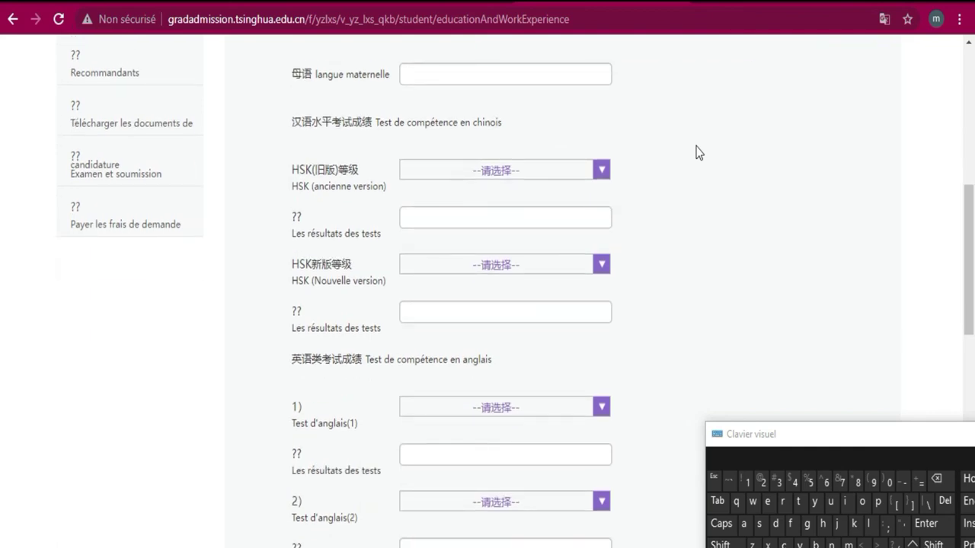
scroll(704, 145, down, 1)
scroll(720, 137, up, 3)
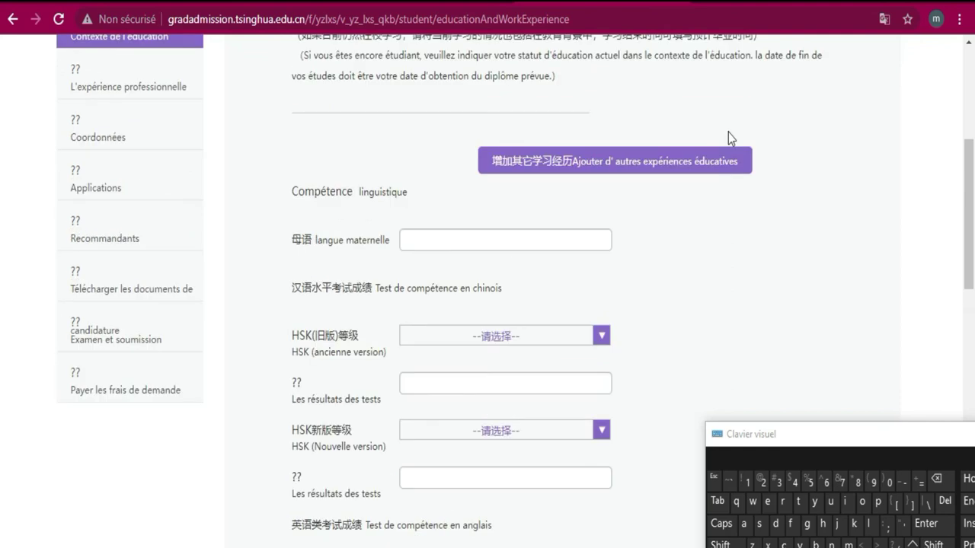
Enter Francais as the native language using the on-screen keyboard
click(498, 239)
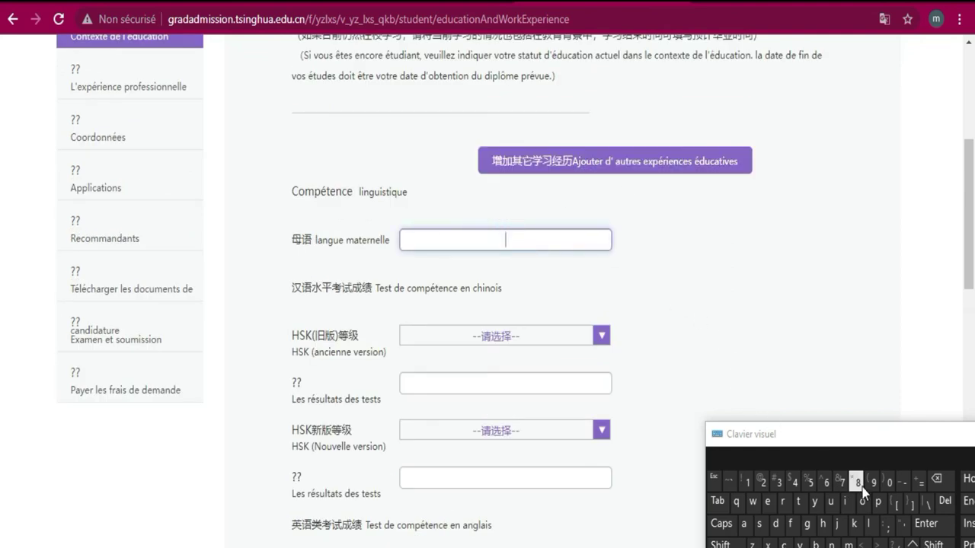
drag(849, 444, 744, 49)
click(616, 139)
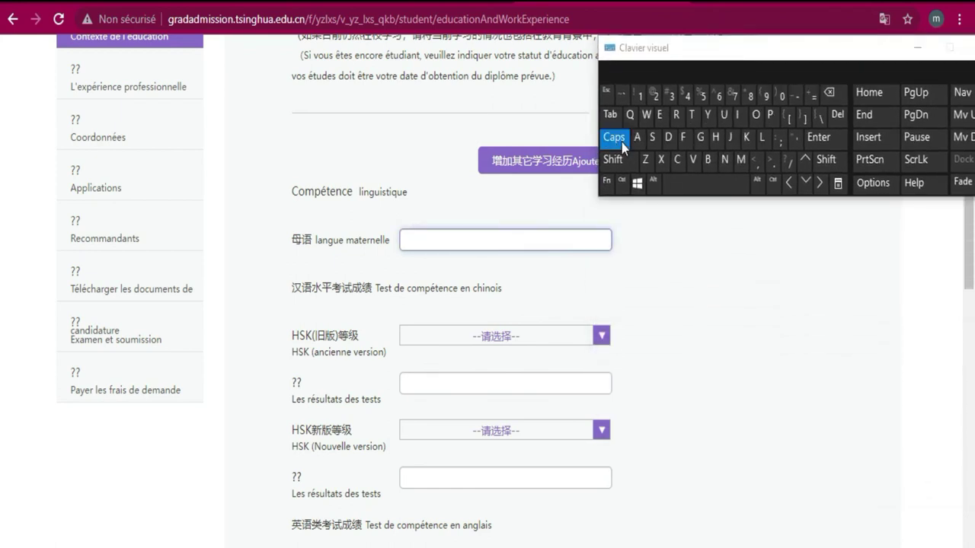
click(679, 141)
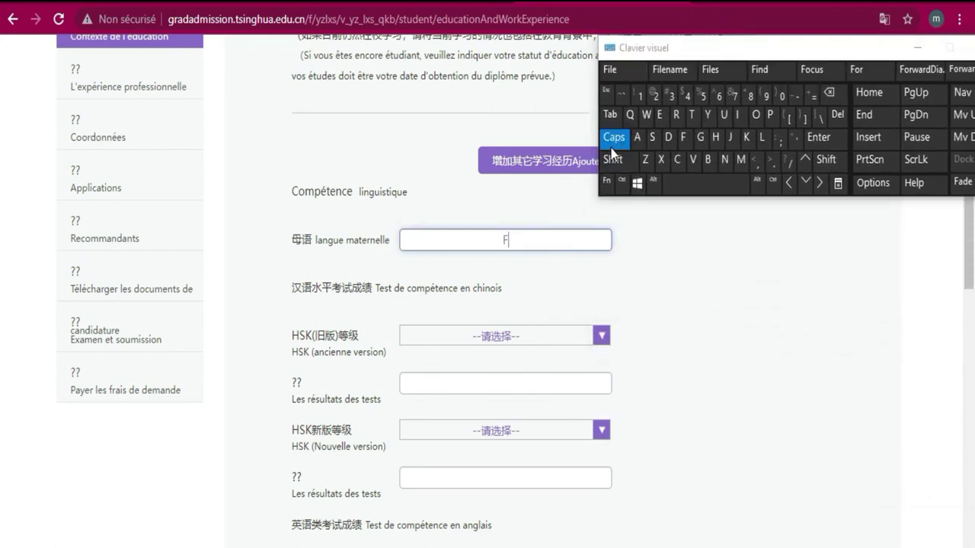
click(613, 137)
click(675, 115)
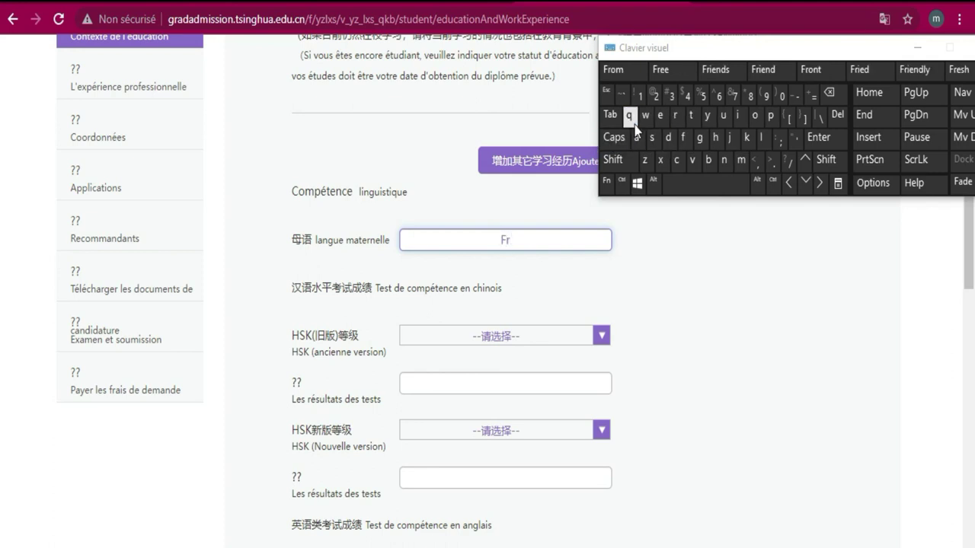
click(636, 138)
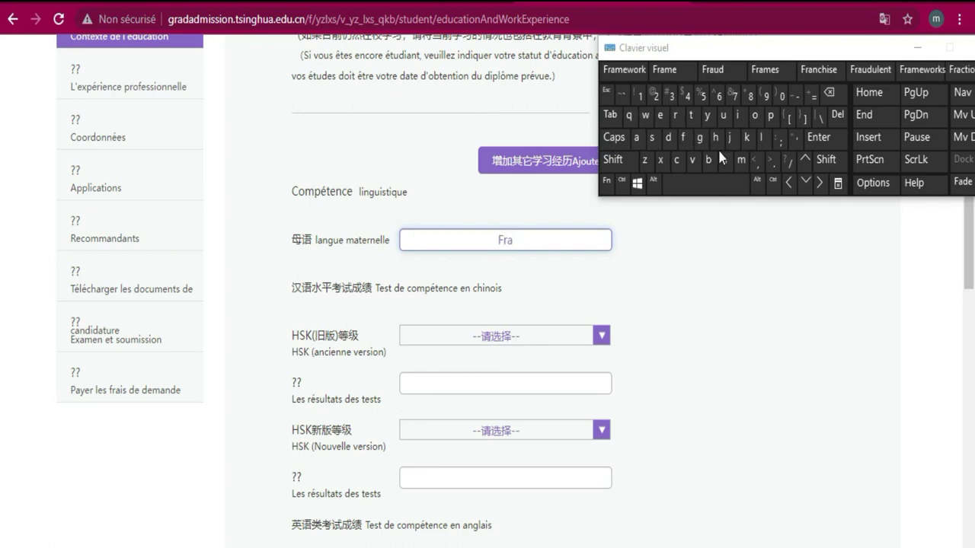
click(724, 161)
click(678, 159)
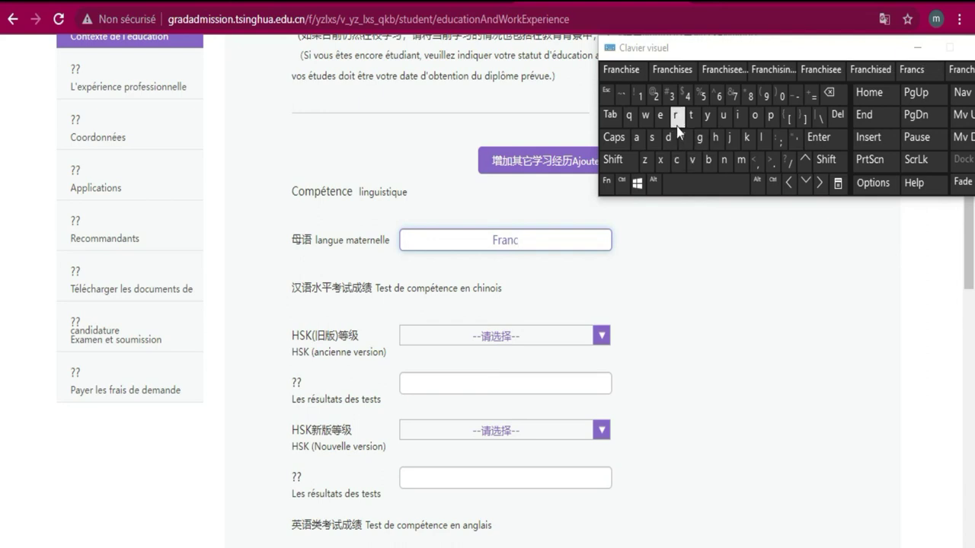
click(636, 138)
click(733, 114)
click(653, 140)
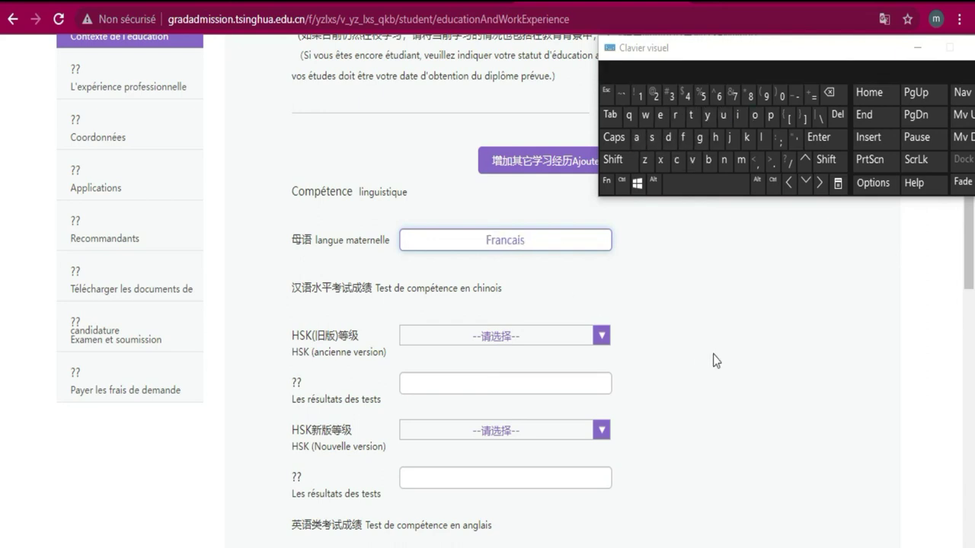
Set both the old-version and new-version HSK levels to /NA
click(601, 336)
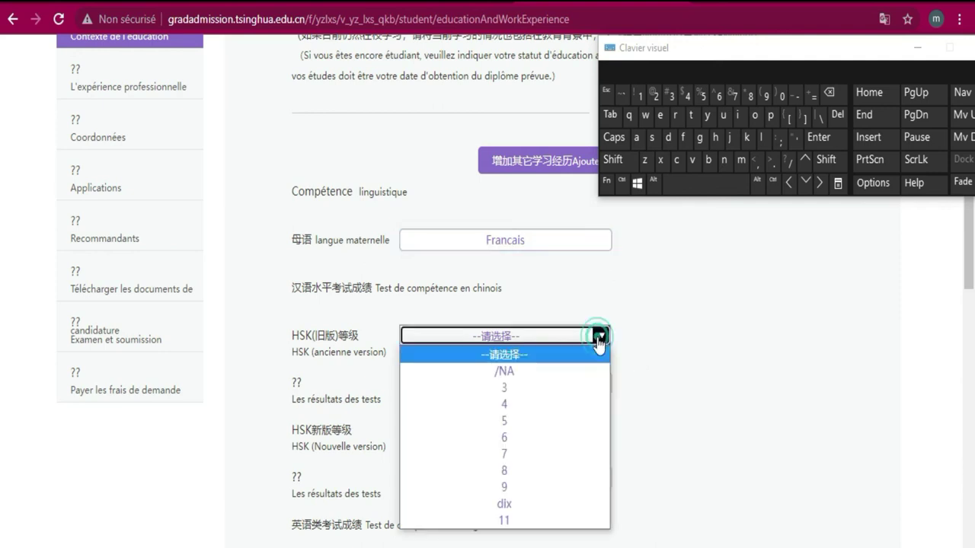
click(540, 368)
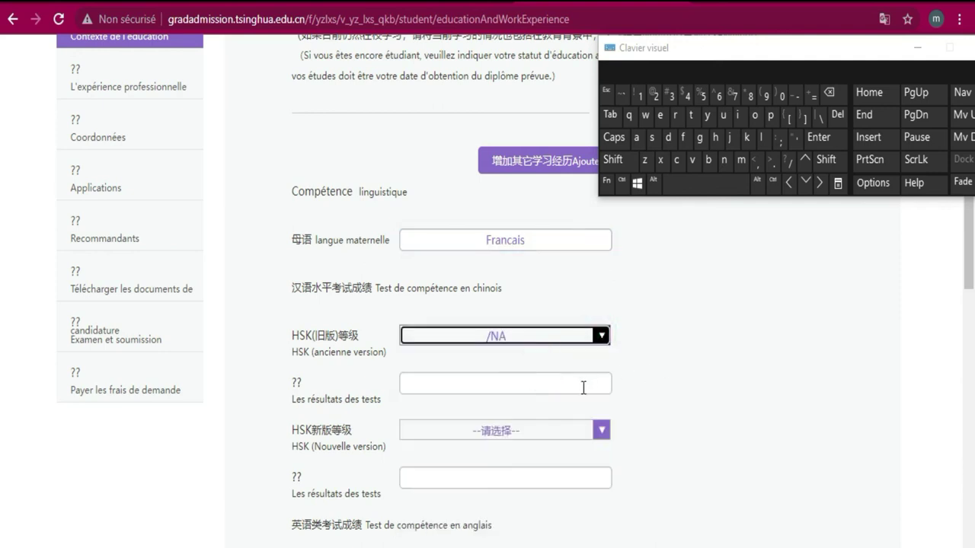
click(601, 431)
click(561, 465)
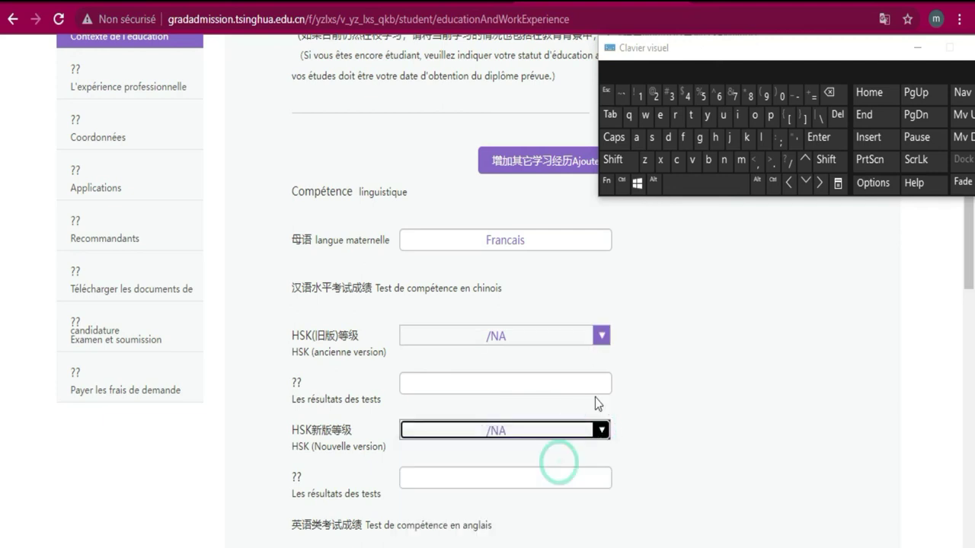
Set the first English proficiency test to /NA
scroll(587, 355, down, 3)
scroll(591, 358, down, 1)
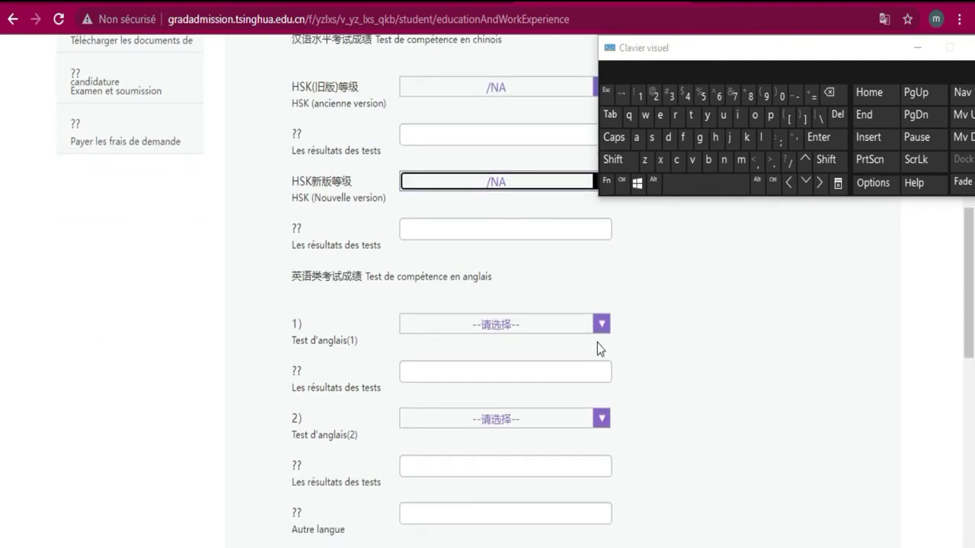
click(600, 323)
click(563, 361)
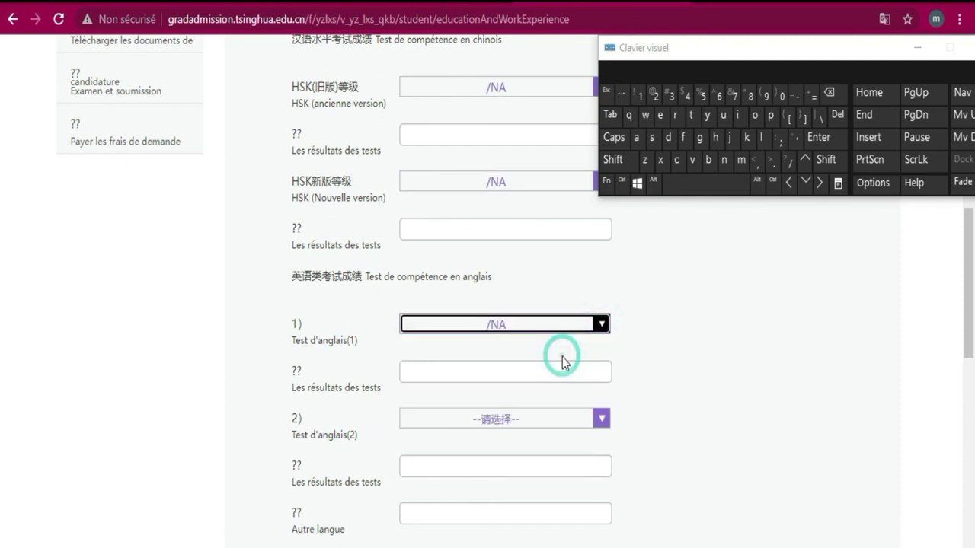
Enter the letter f in the theses or published works field and highlight its remaining word count
scroll(622, 343, down, 3)
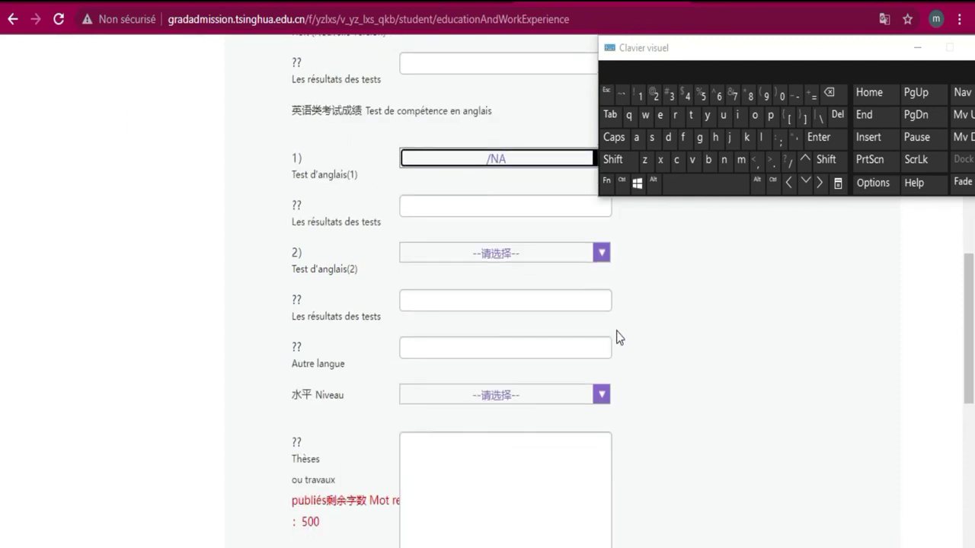
scroll(658, 389, down, 3)
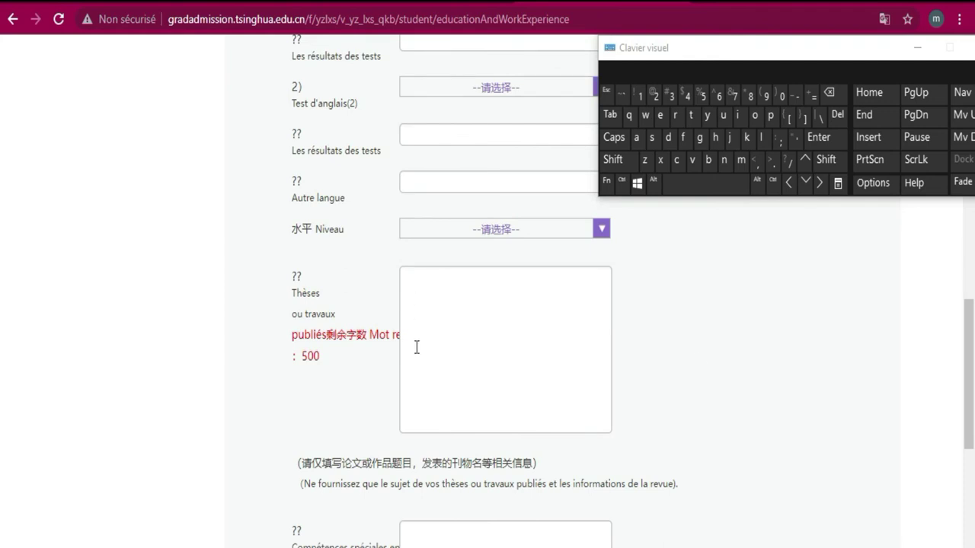
click(478, 326)
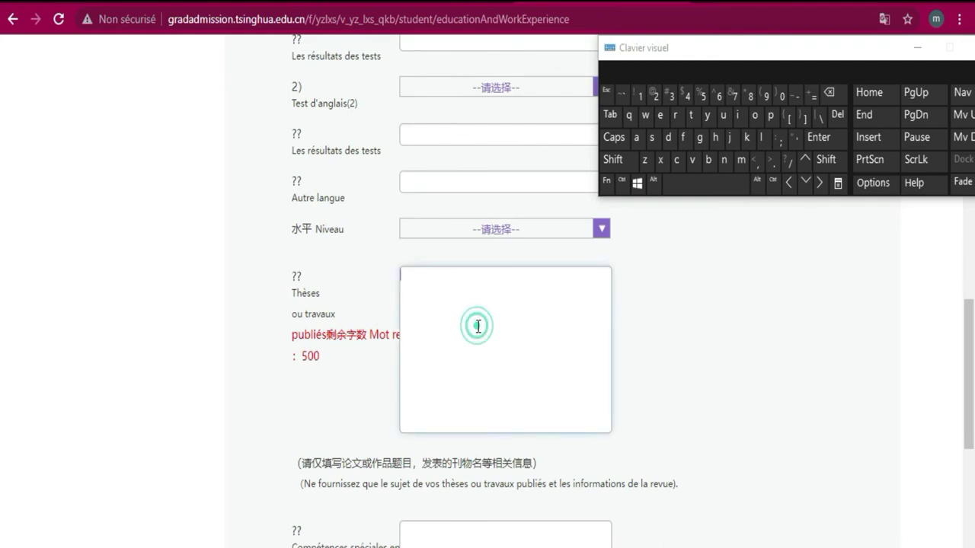
click(683, 137)
drag(327, 355, 298, 360)
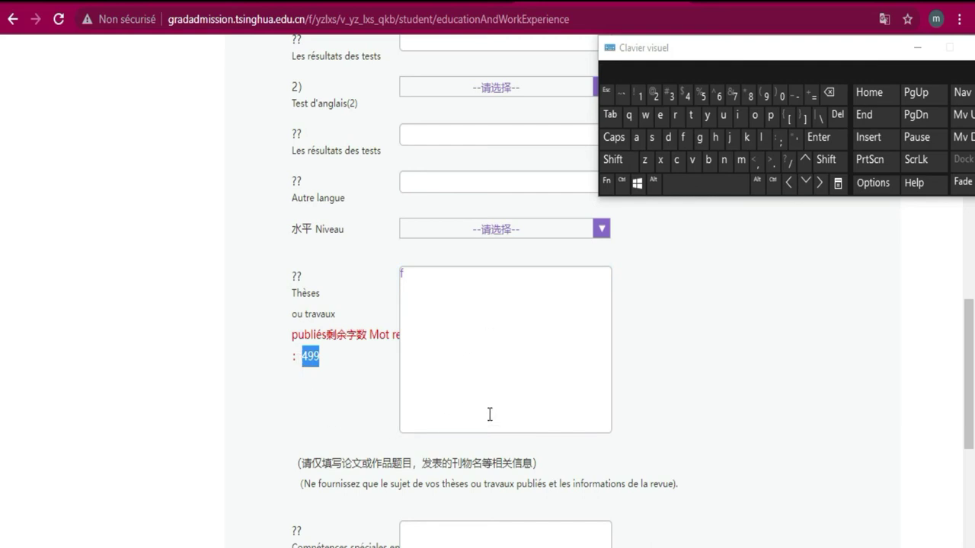
Look over the special skills and recommending institution fields and put away the on-screen keyboard
scroll(489, 414, down, 3)
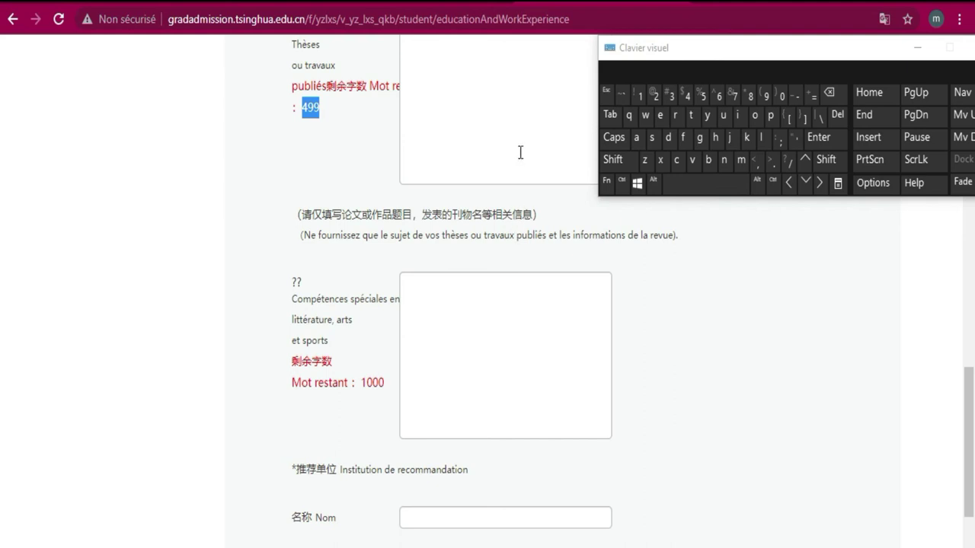
scroll(518, 163, up, 4)
scroll(518, 163, down, 7)
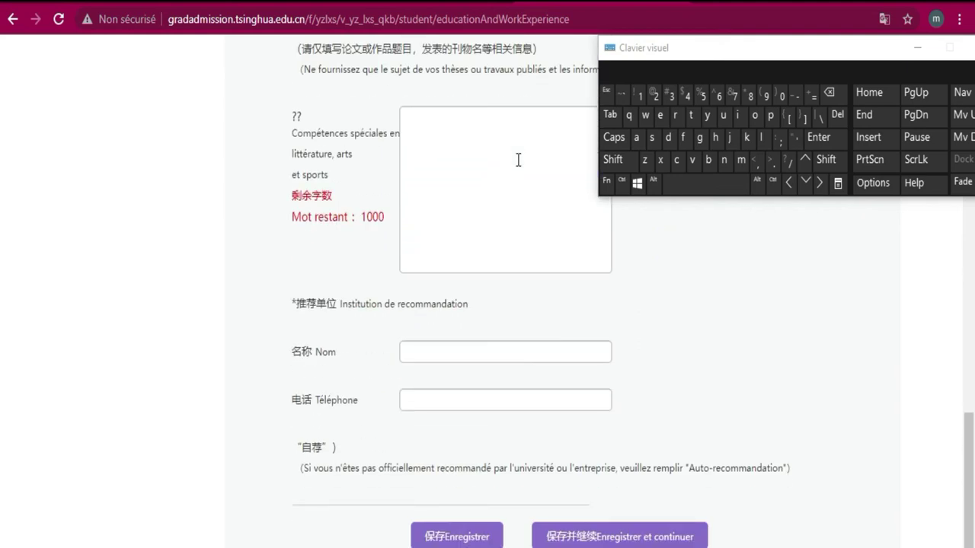
click(919, 47)
Check the Préparation avant l'inscription page and open the application status page
scroll(759, 214, up, 6)
scroll(760, 214, up, 10)
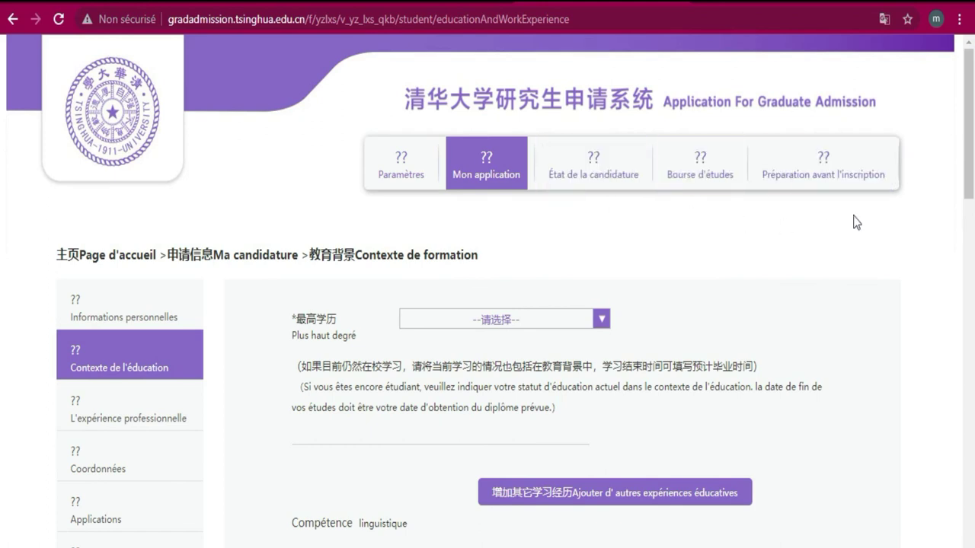
click(815, 184)
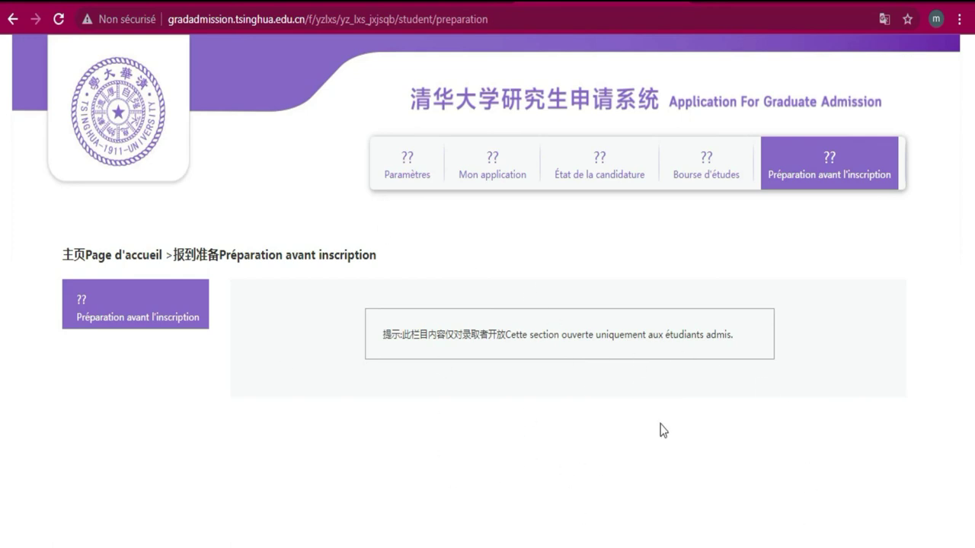
click(598, 177)
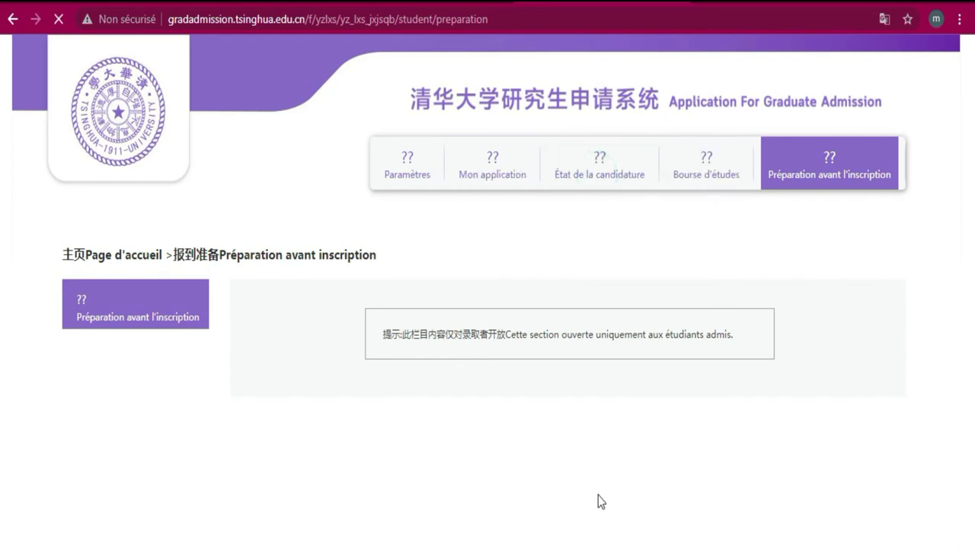